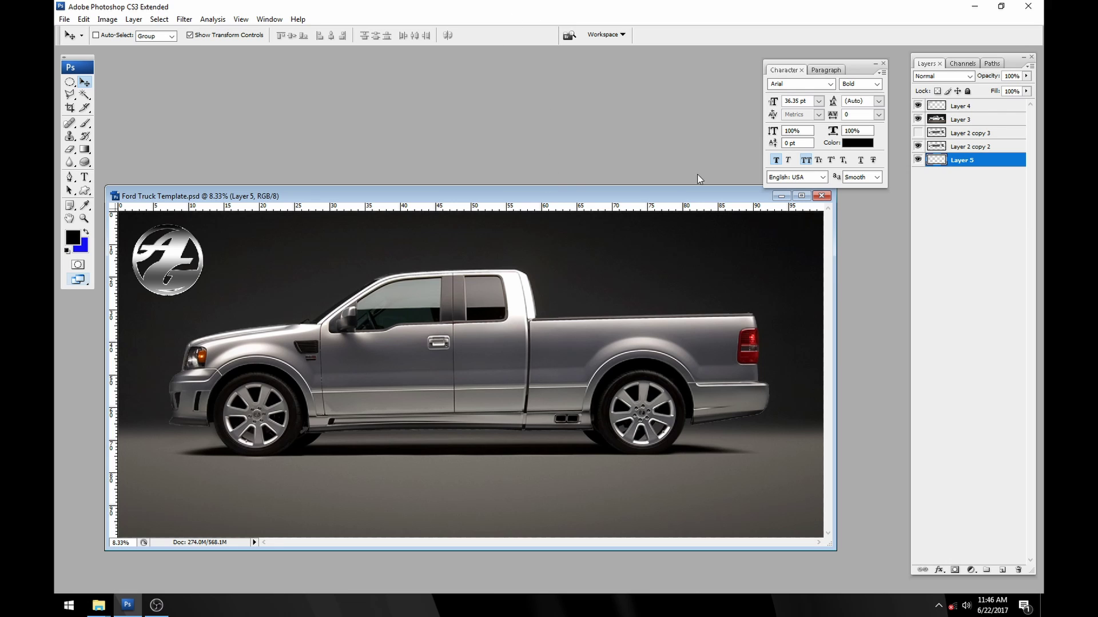
Step: Show the template's Channels list and add a new black Alpha 1 channel
{"action": "left_click", "coordinate": [972, 60]}
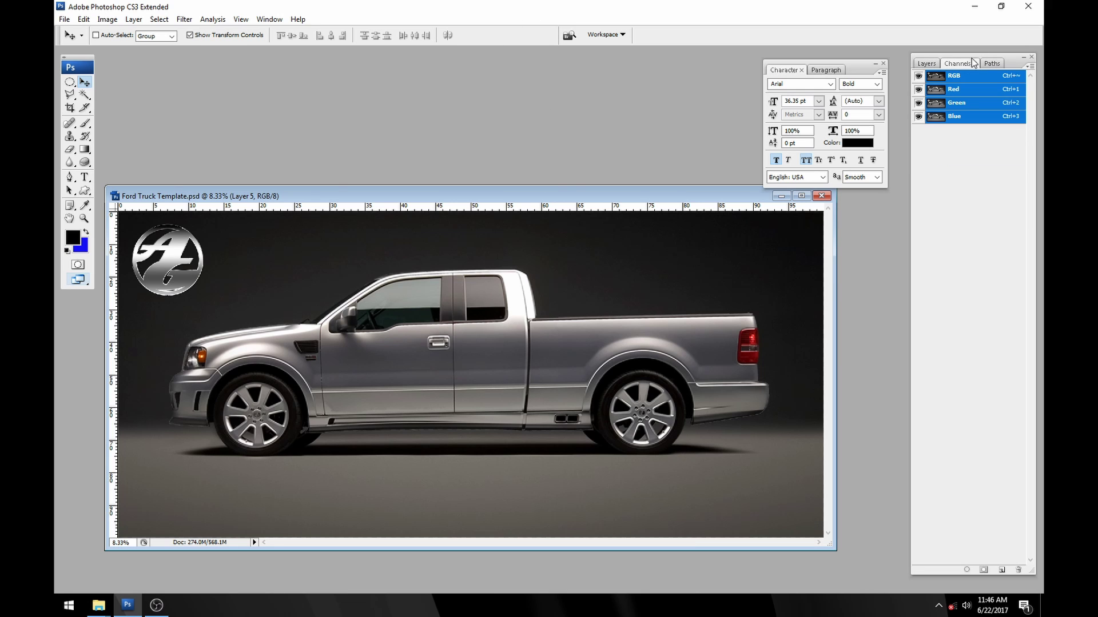
{"action": "left_click", "coordinate": [1002, 571]}
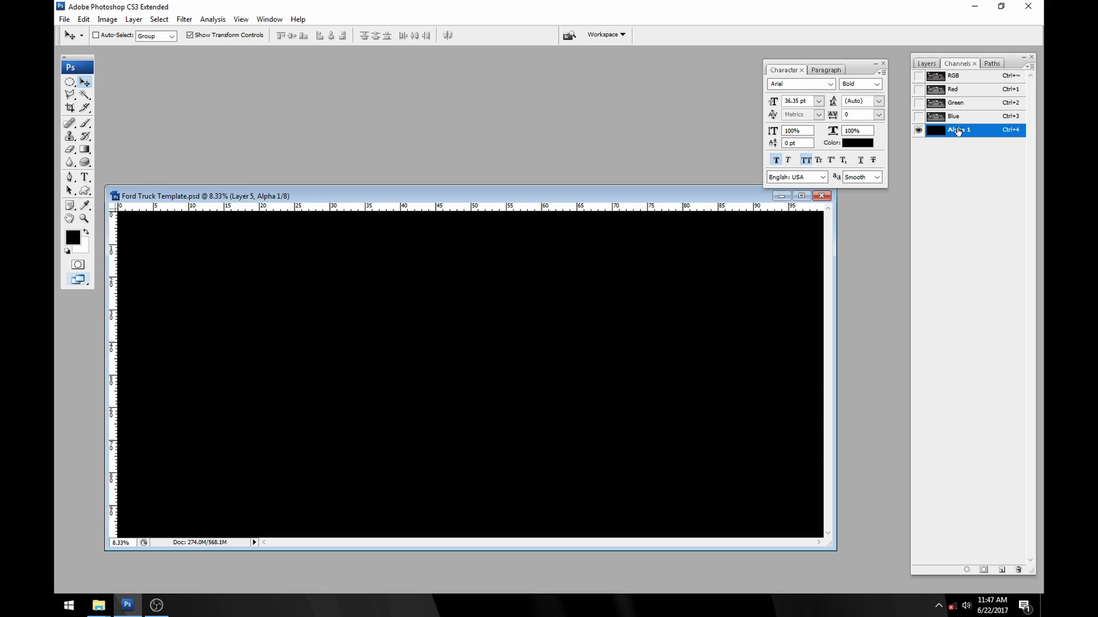
Step: Paint a white test stroke on Alpha 1, load it as a selection, then undo it
{"action": "left_click", "coordinate": [926, 64]}
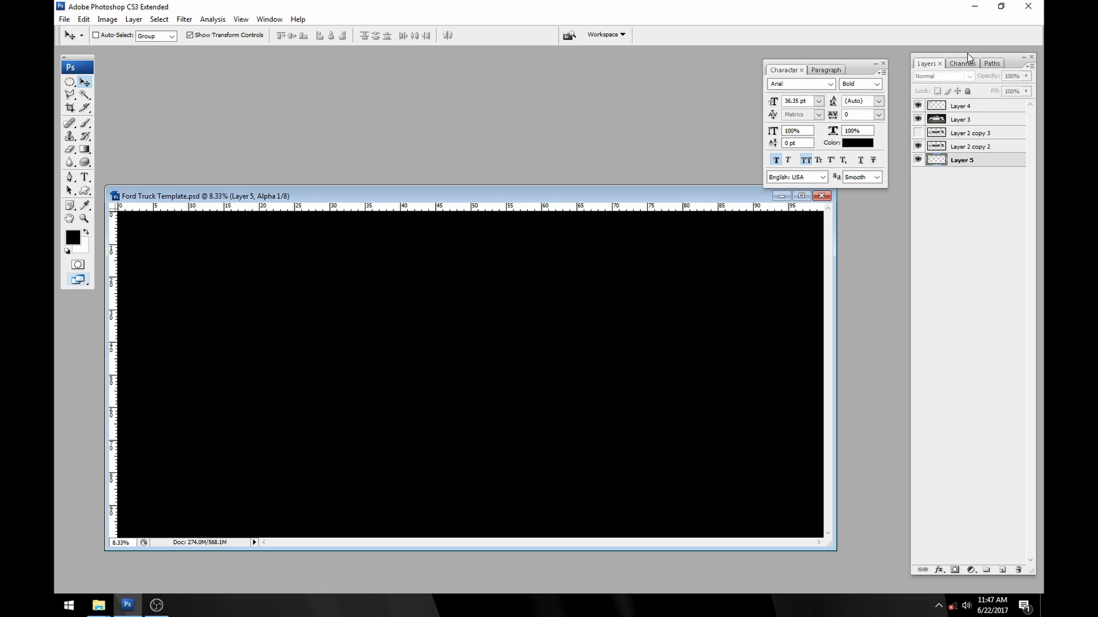
{"action": "left_click", "coordinate": [962, 64]}
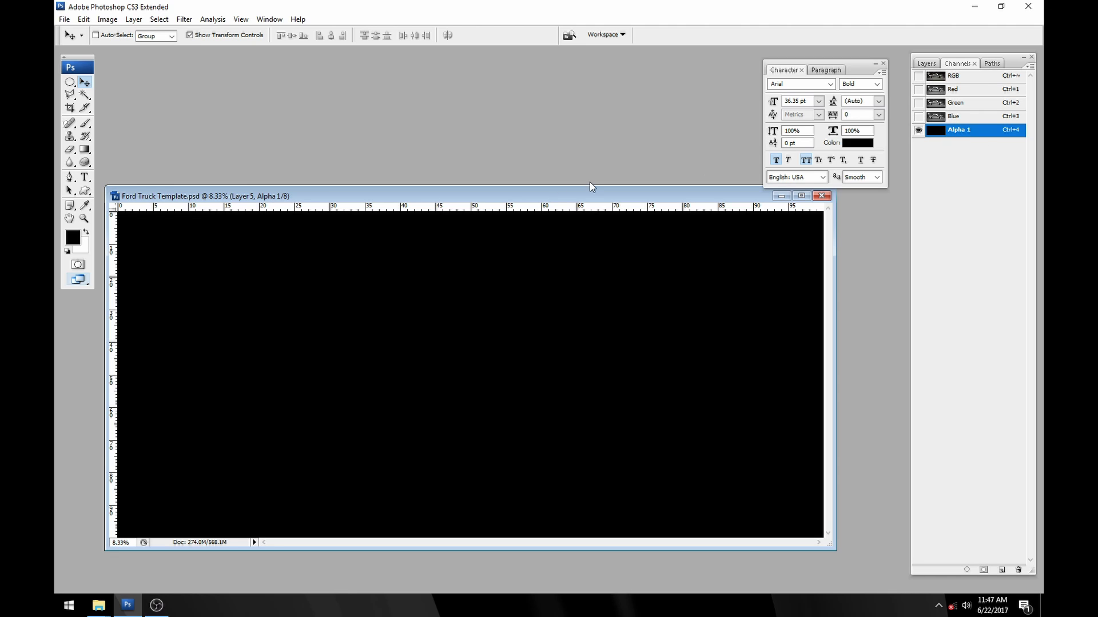
{"action": "left_click_drag", "start_coordinate": [547, 200], "coordinate": [546, 218]}
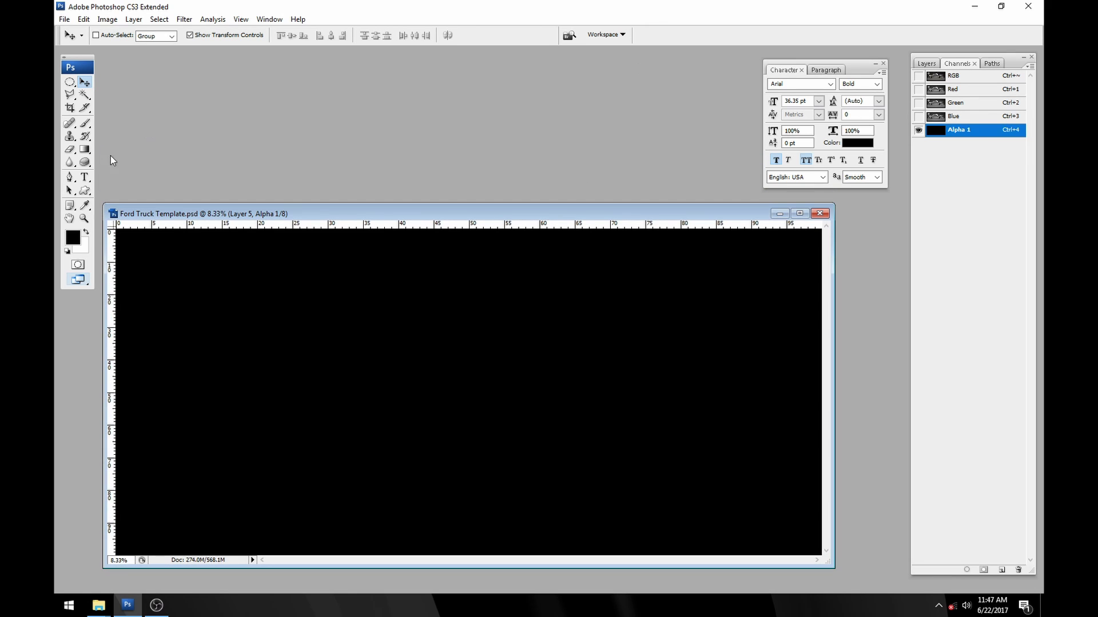
{"action": "left_click", "coordinate": [85, 123]}
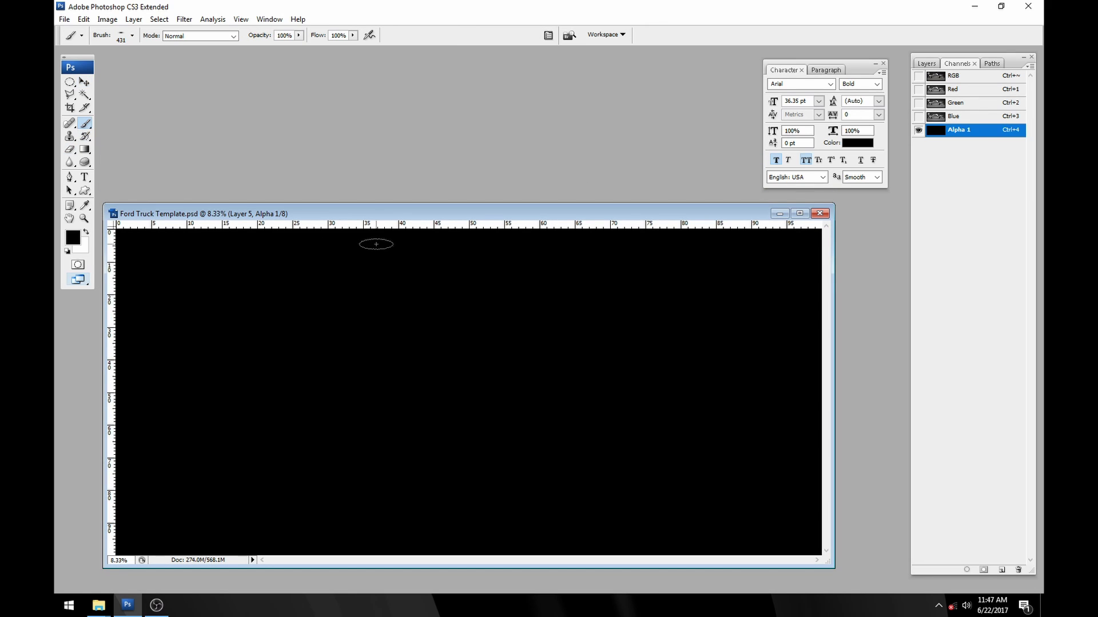
{"action": "left_click", "coordinate": [86, 231]}
{"action": "mouse_move", "coordinate": [332, 324]}
{"action": "left_mouse_down"}
{"action": "mouse_move", "coordinate": [396, 312]}
{"action": "mouse_move", "coordinate": [274, 394]}
{"action": "mouse_move", "coordinate": [498, 461]}
{"action": "mouse_move", "coordinate": [726, 502]}
{"action": "left_mouse_up"}
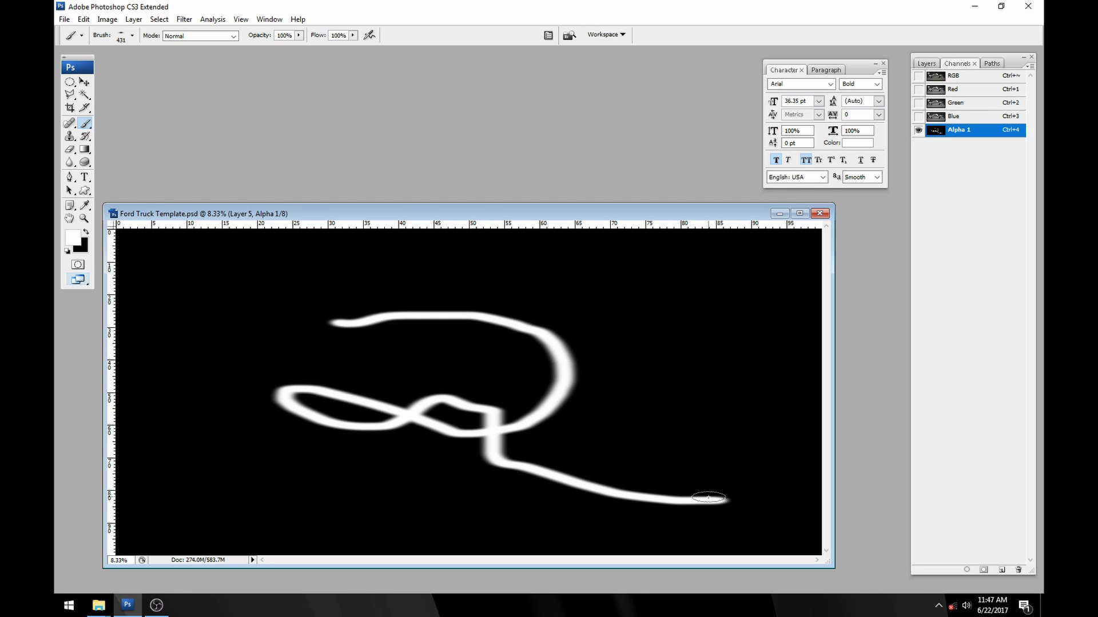
{"action": "left_click", "coordinate": [935, 131], "text": "ctrl"}
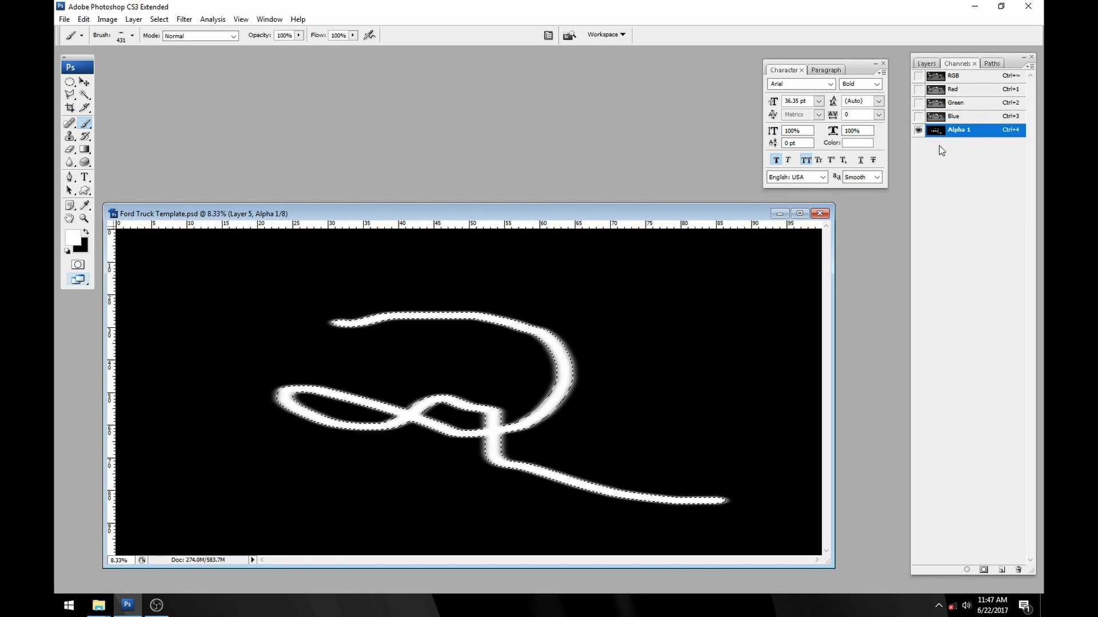
{"action": "left_click_drag", "start_coordinate": [577, 217], "coordinate": [573, 180]}
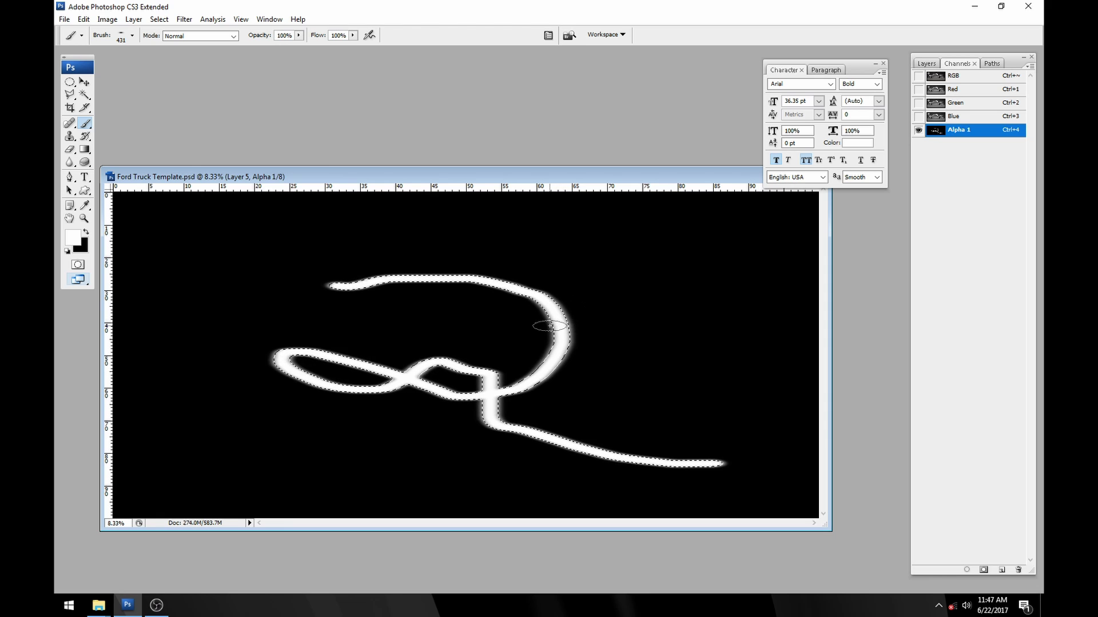
{"action": "key", "text": "ctrl+z"}
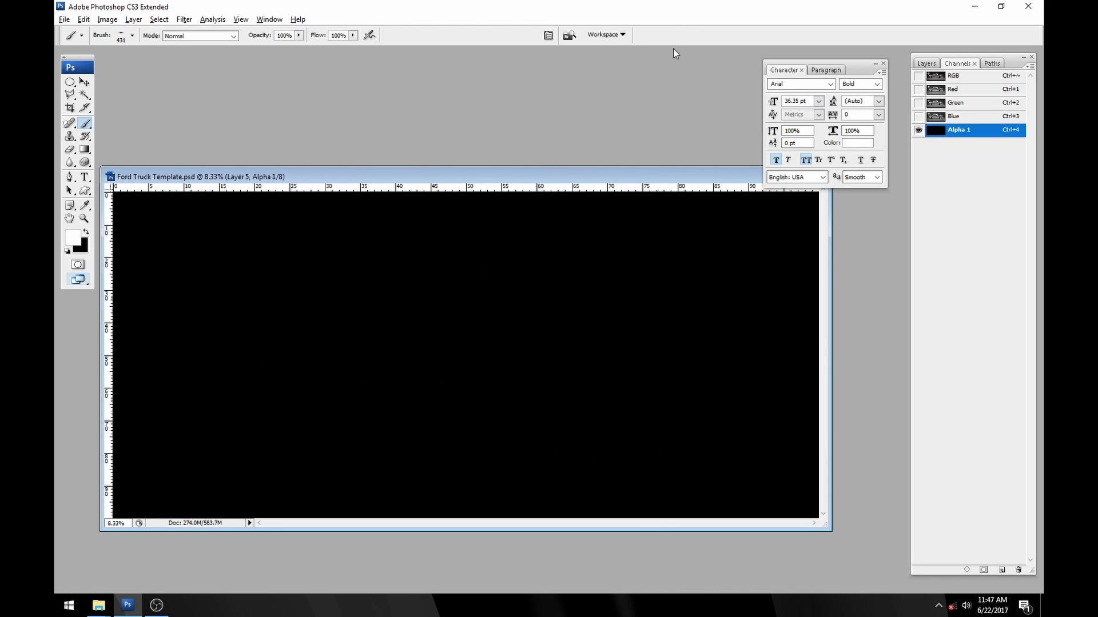
Step: Open Paint Splatters from the Resources folder in Photoshop
{"action": "left_click", "coordinate": [99, 605]}
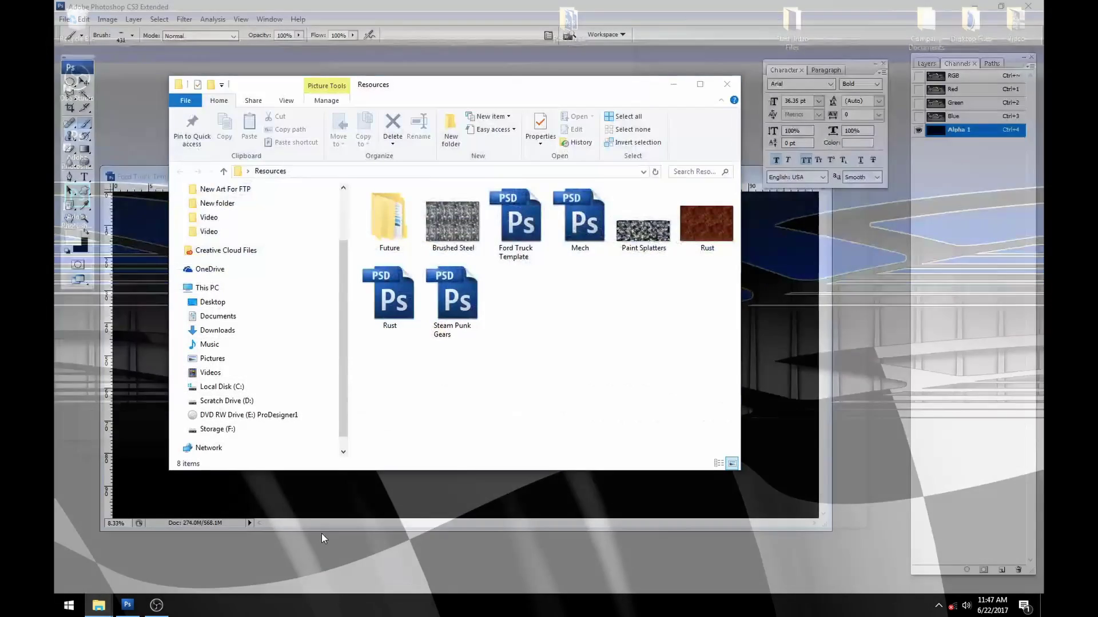
{"action": "left_click", "coordinate": [109, 552]}
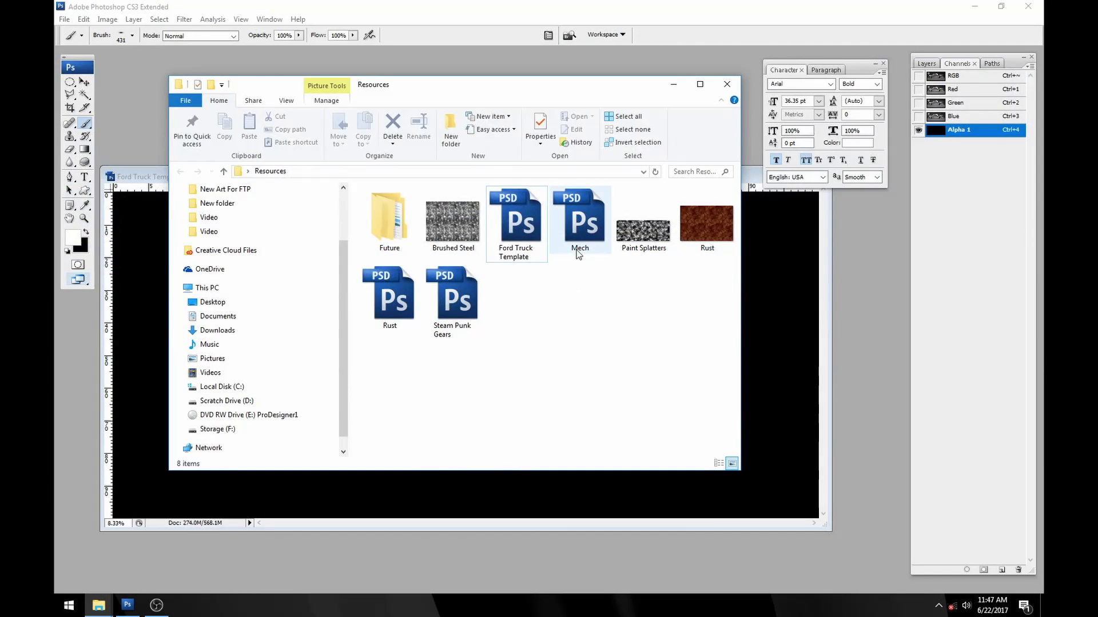
{"action": "left_click", "coordinate": [664, 235]}
{"action": "left_click", "coordinate": [802, 288]}
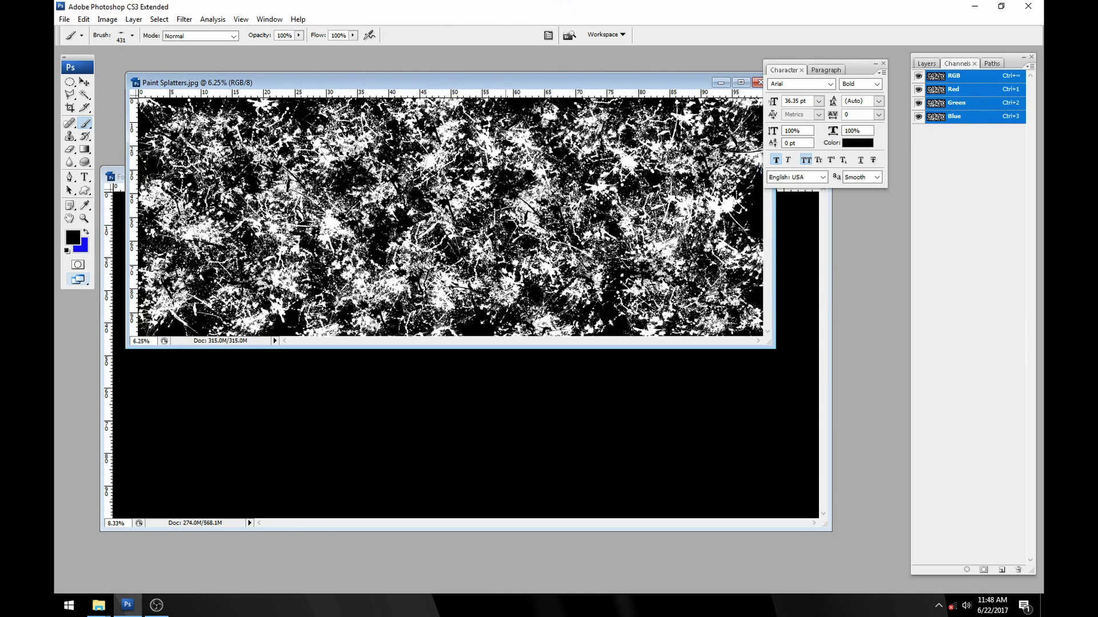
{"action": "left_click_drag", "start_coordinate": [495, 123], "coordinate": [500, 154]}
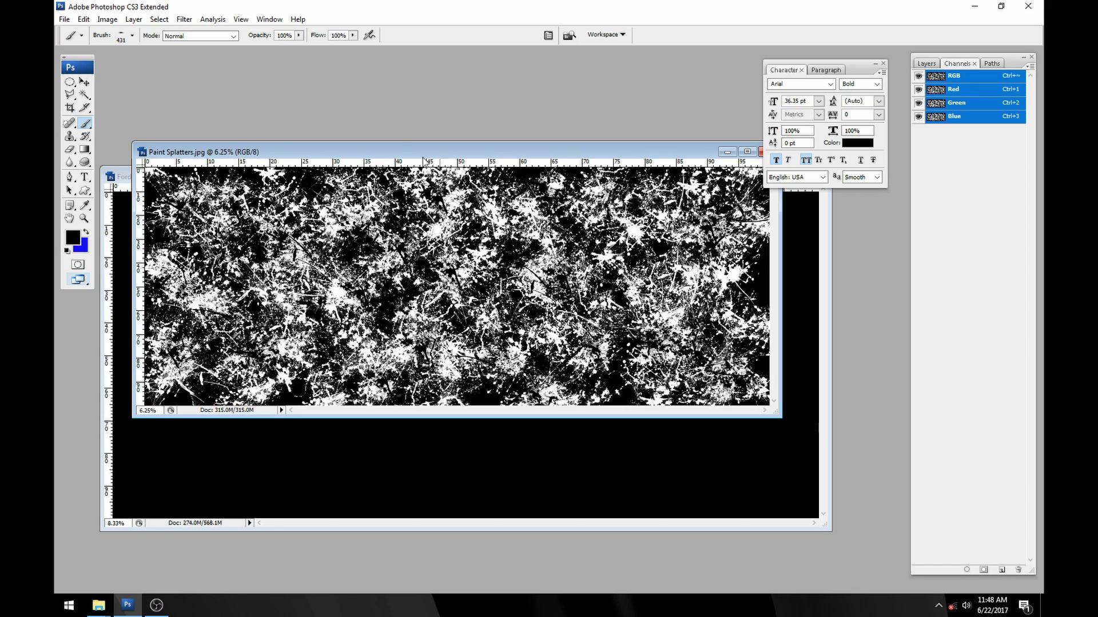
Step: Select all of the Paint Splatters image, copy it, and close the document
{"action": "left_click", "coordinate": [159, 19]}
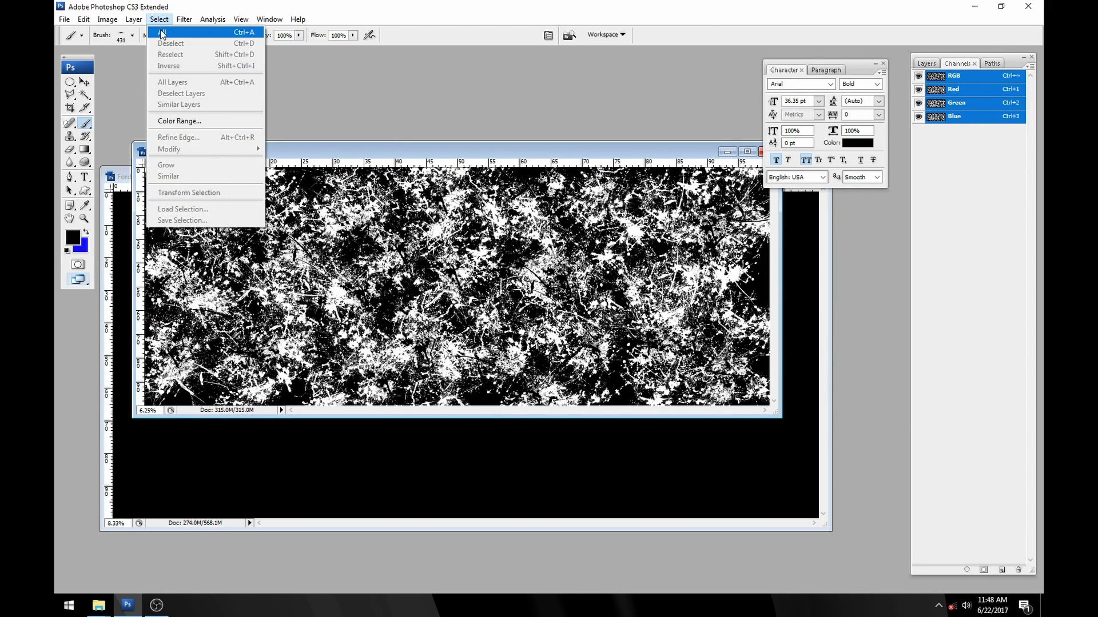
{"action": "left_click", "coordinate": [162, 33]}
{"action": "left_click", "coordinate": [83, 19]}
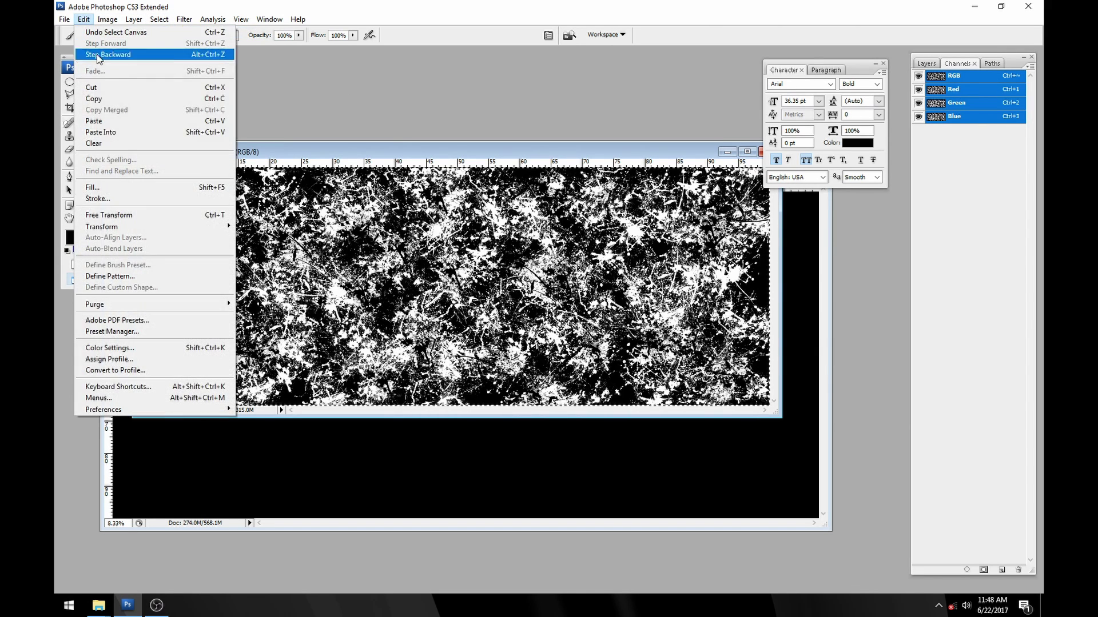
{"action": "left_click", "coordinate": [107, 103]}
{"action": "left_click", "coordinate": [64, 19]}
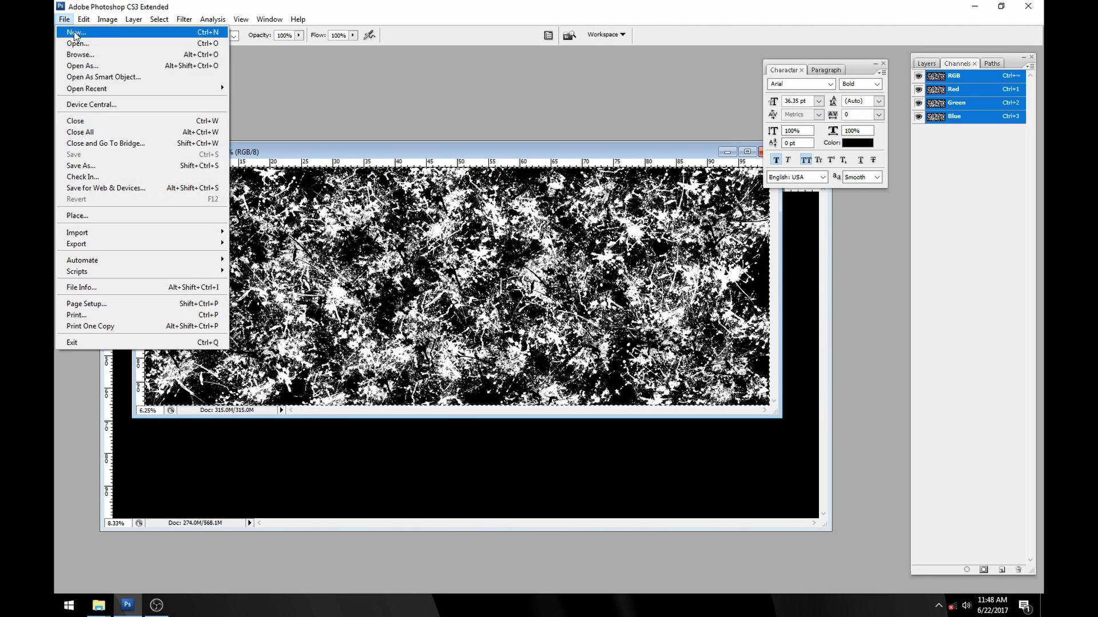
{"action": "left_click", "coordinate": [87, 121]}
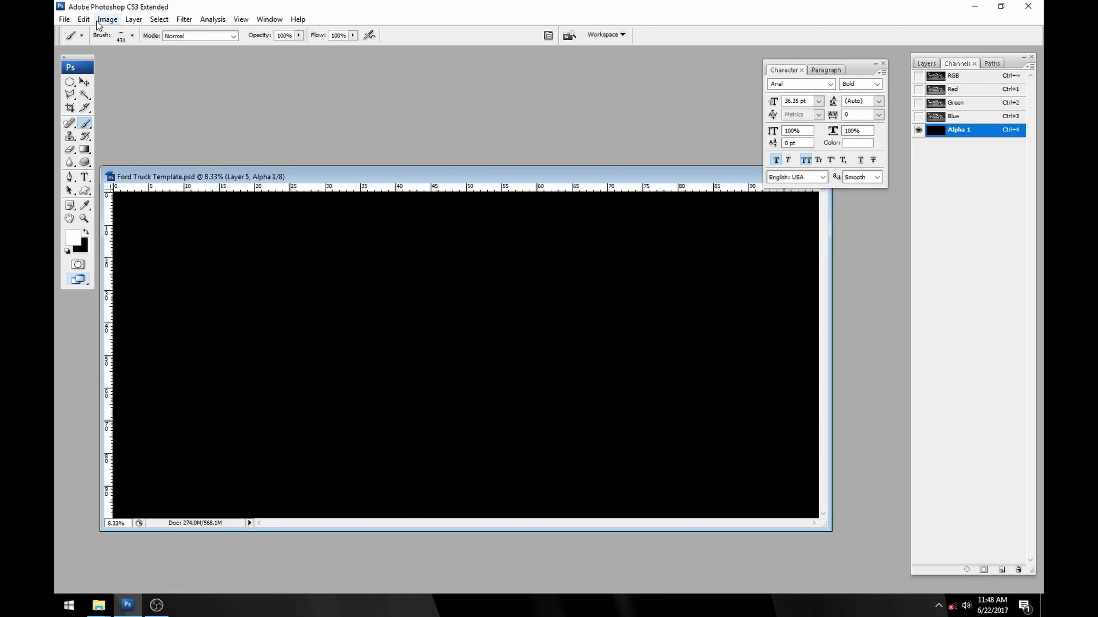
Step: Paste the splatter texture into Alpha 1 and deselect
{"action": "left_click", "coordinate": [83, 19]}
{"action": "left_click", "coordinate": [132, 122]}
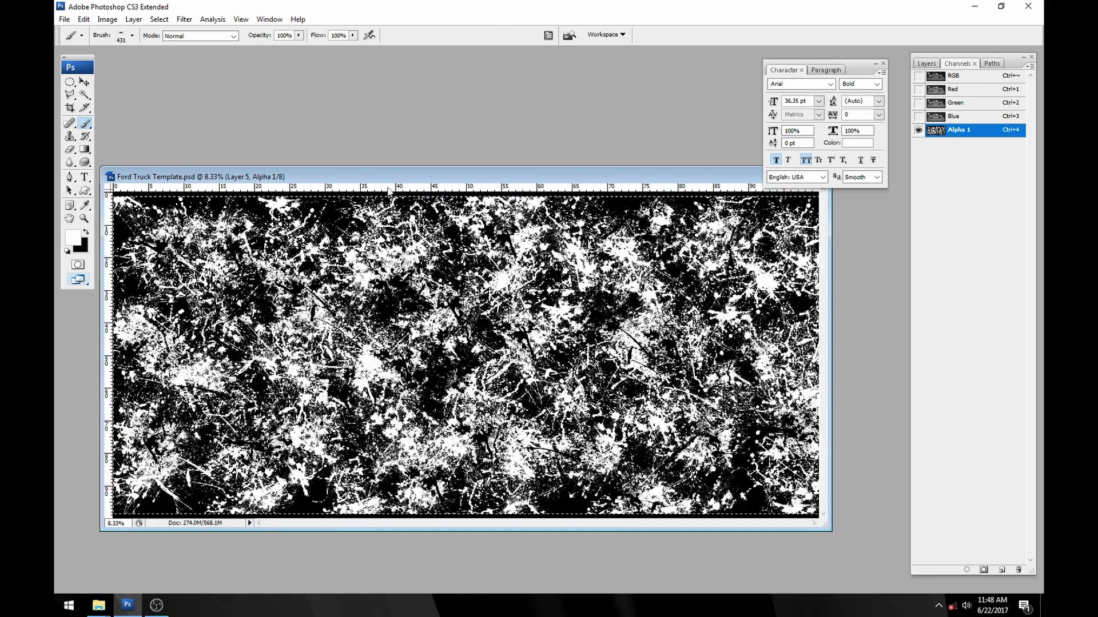
{"action": "left_click", "coordinate": [84, 82]}
{"action": "left_click", "coordinate": [159, 19]}
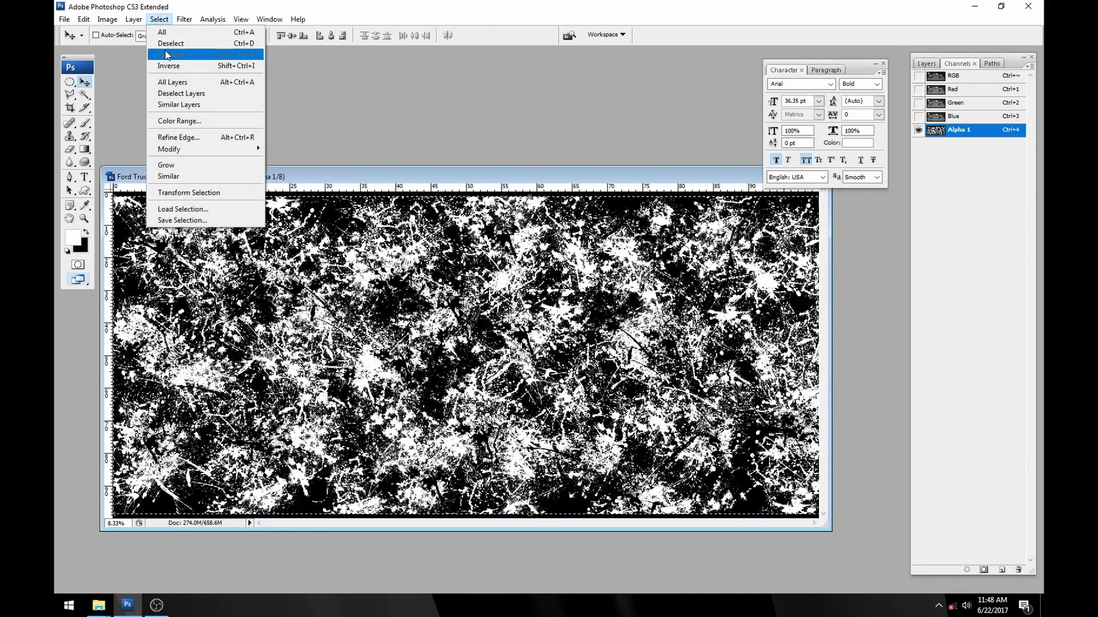
{"action": "left_click", "coordinate": [170, 43]}
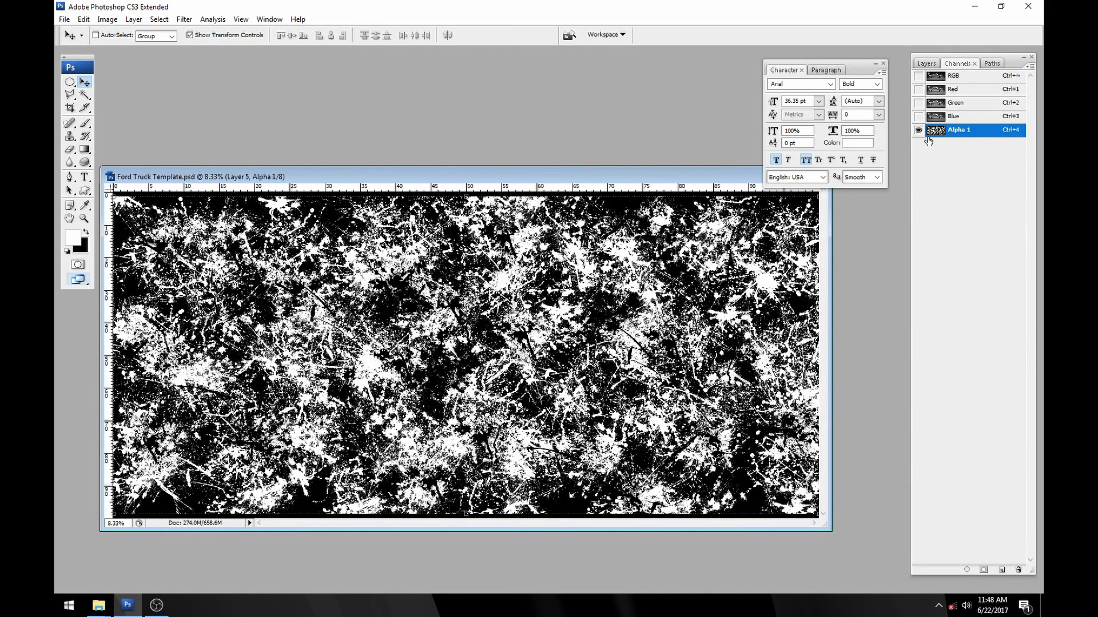
Step: Return to the RGB composite with Alpha 1 loaded as a selection, then show the layers
{"action": "left_click", "coordinate": [954, 76]}
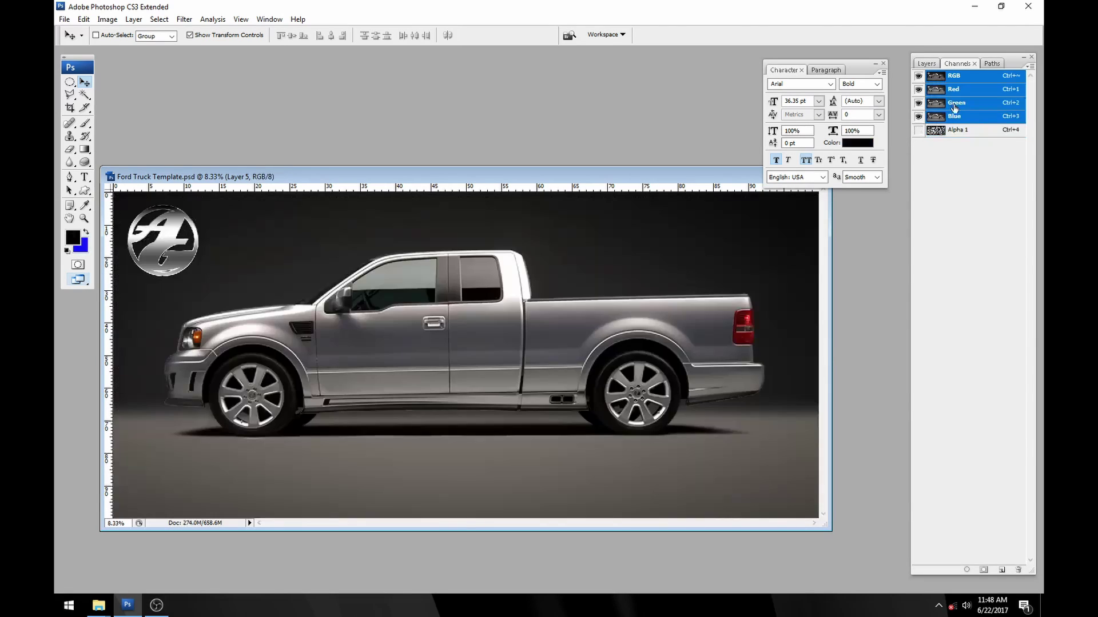
{"action": "left_click", "coordinate": [936, 131], "text": "ctrl"}
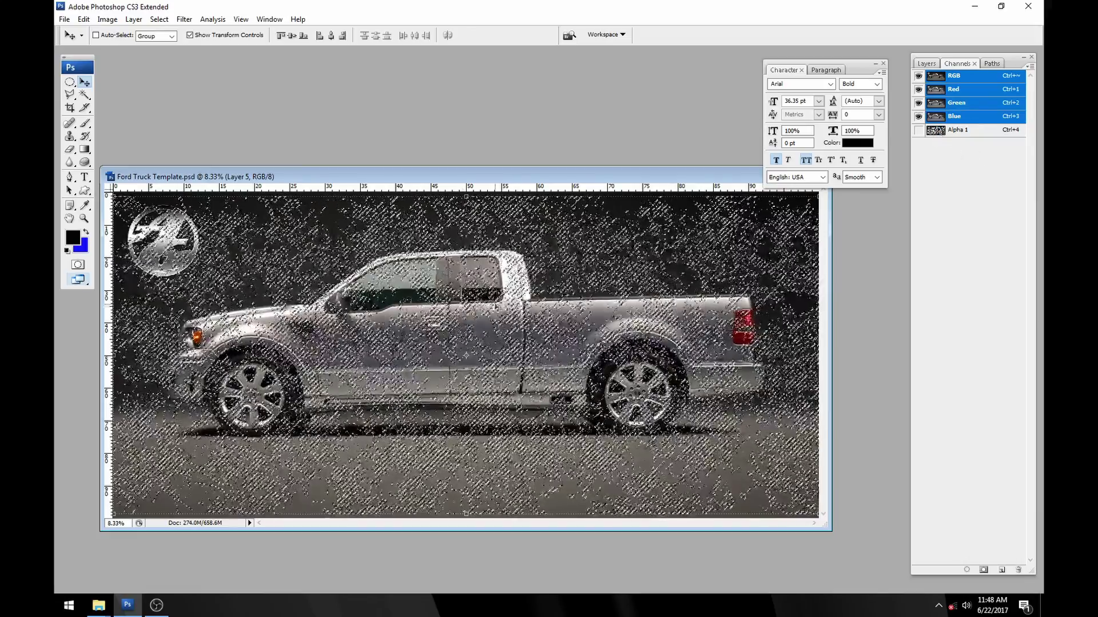
{"action": "left_click", "coordinate": [941, 130]}
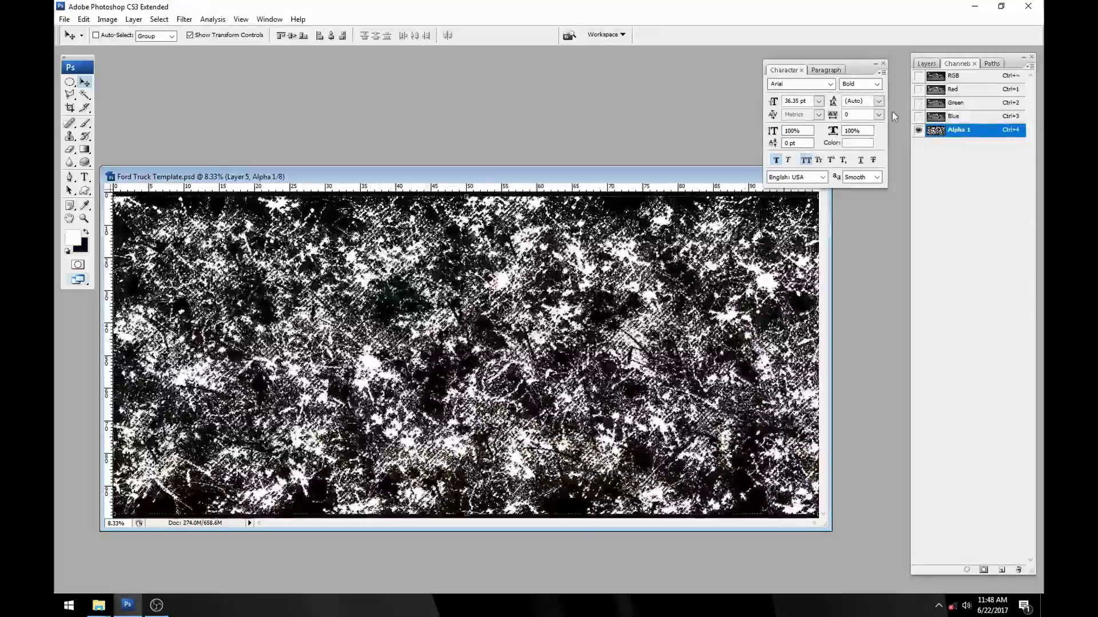
{"action": "left_click", "coordinate": [932, 76]}
{"action": "left_click", "coordinate": [926, 63]}
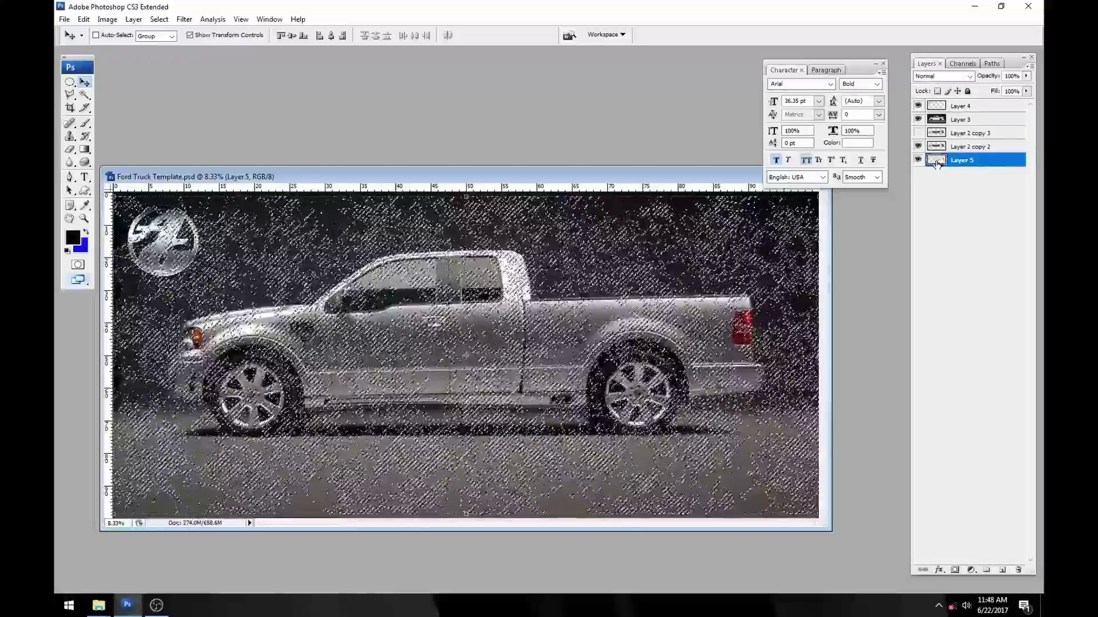
{"action": "left_click", "coordinate": [86, 232]}
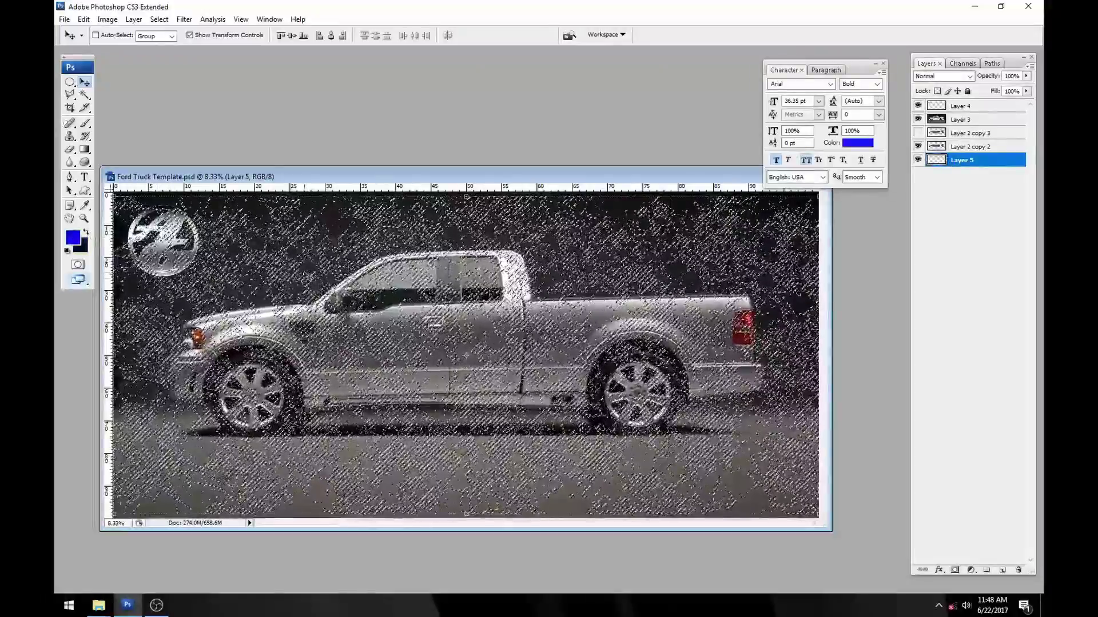
{"action": "key", "text": "ctrl+BackSpace"}
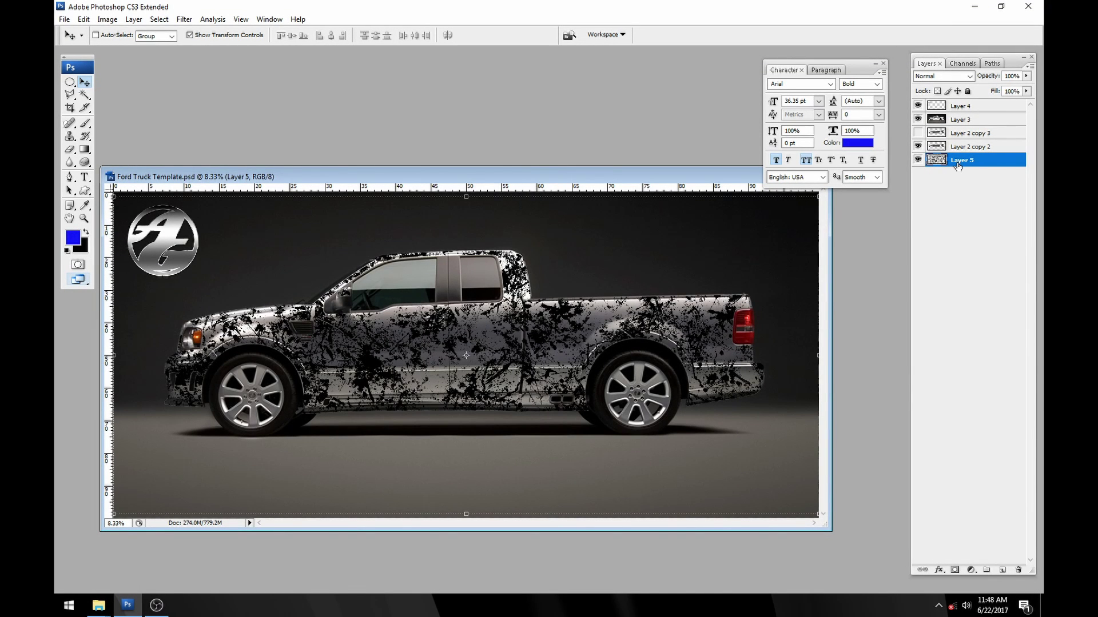
{"action": "left_click", "coordinate": [84, 219]}
{"action": "left_click", "coordinate": [525, 380]}
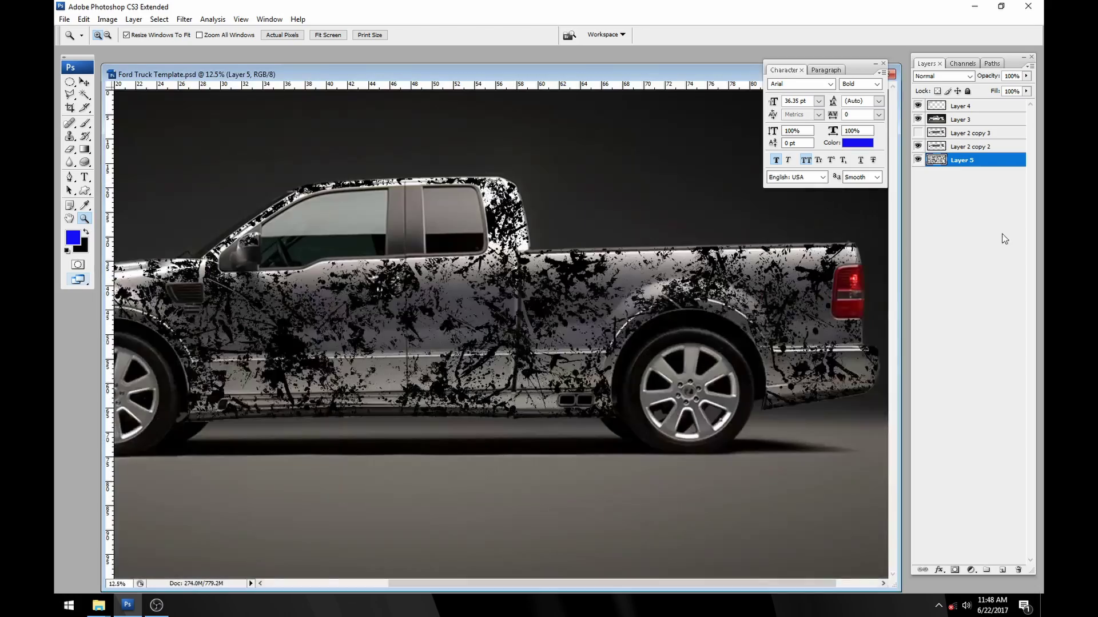
{"action": "left_click_drag", "start_coordinate": [917, 146], "coordinate": [917, 106]}
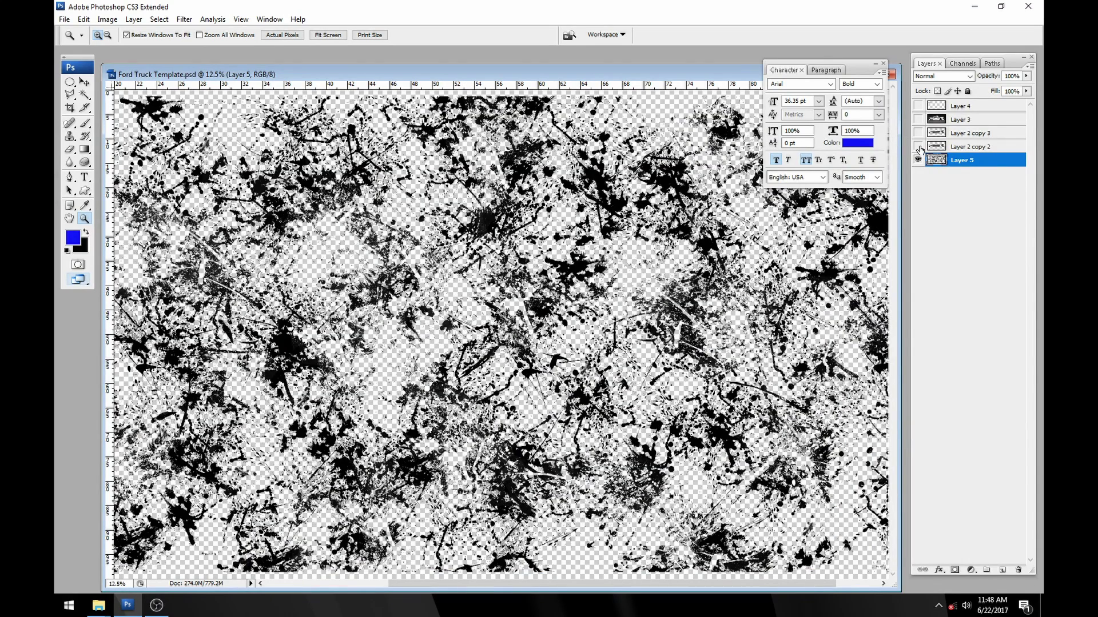
{"action": "left_click_drag", "start_coordinate": [920, 150], "coordinate": [917, 105]}
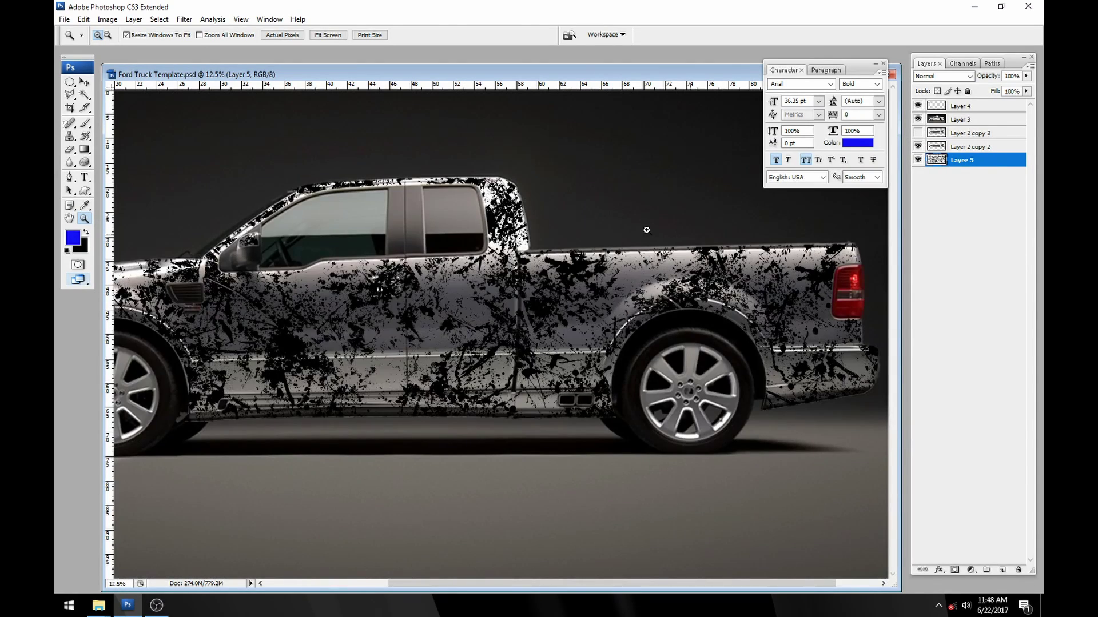
{"action": "left_click", "coordinate": [706, 278], "text": "alt"}
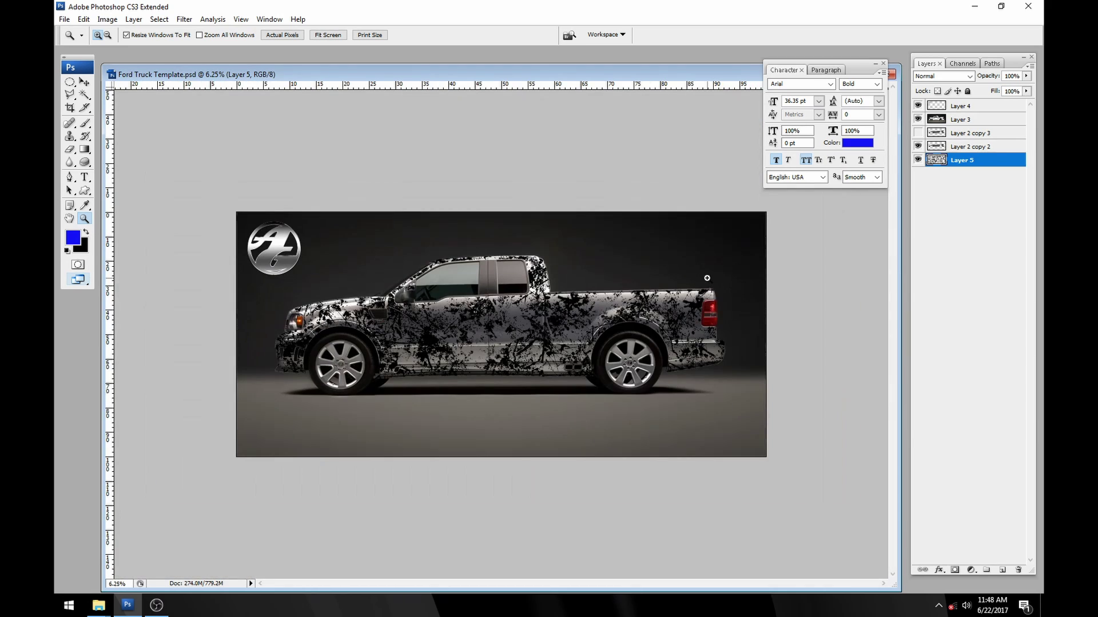
{"action": "left_click", "coordinate": [479, 276]}
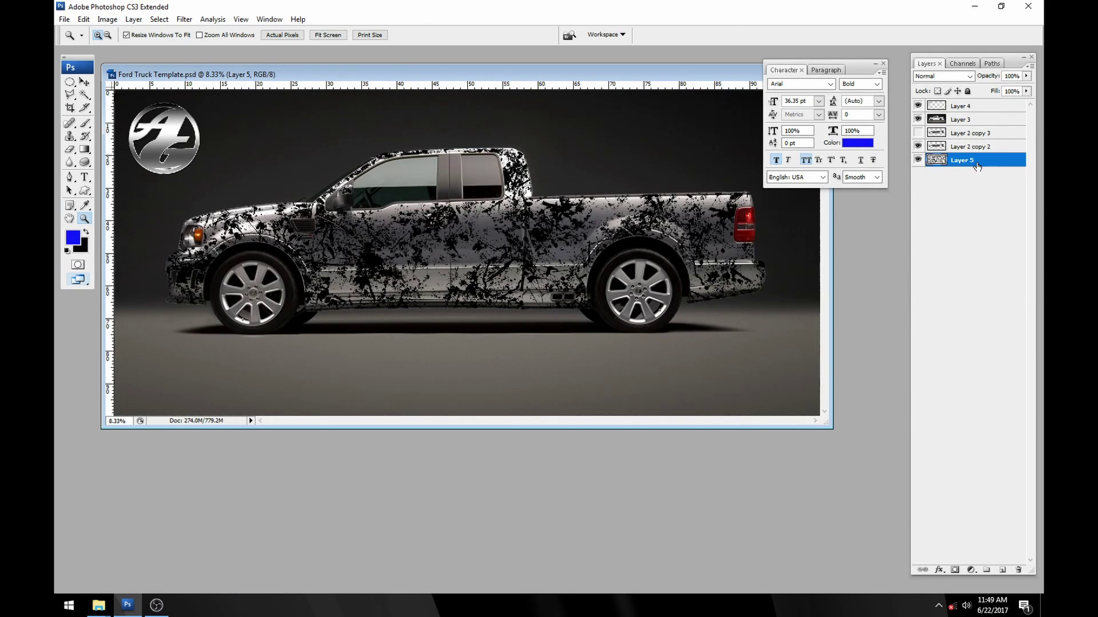
{"action": "double_click", "coordinate": [996, 162]}
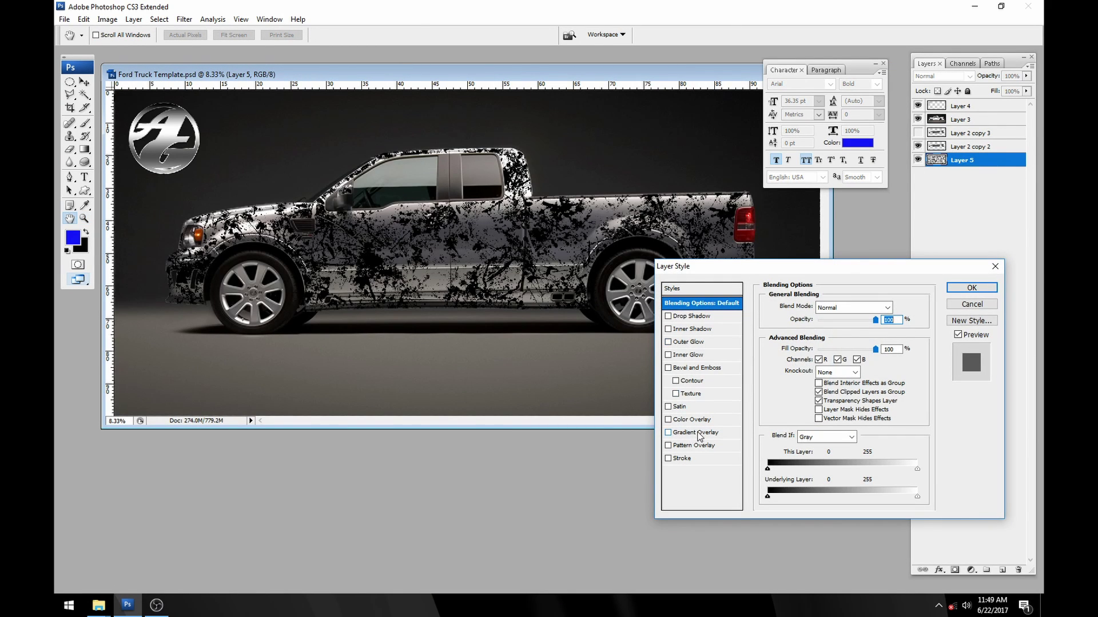
Step: Give Layer 5 a red Color Overlay and a Drop Shadow at 98° angle, 20 px distance
{"action": "left_click", "coordinate": [697, 420]}
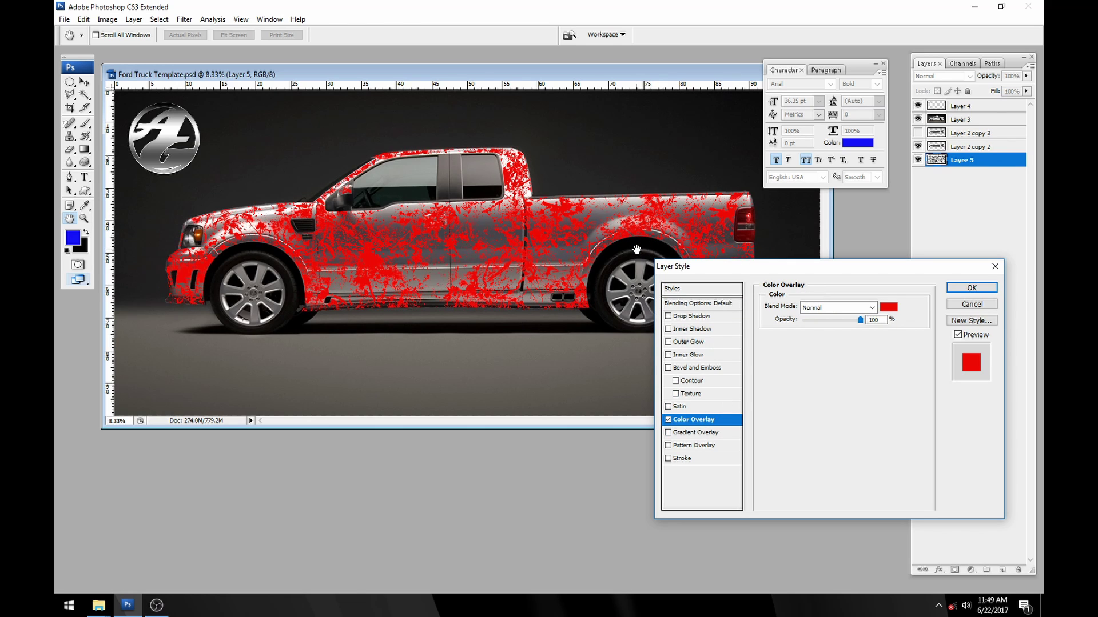
{"action": "key", "text": "ctrl+plus"}
{"action": "key", "text": "ctrl+plus"}
{"action": "key", "text": "ctrl+plus"}
{"action": "key", "text": "ctrl+plus"}
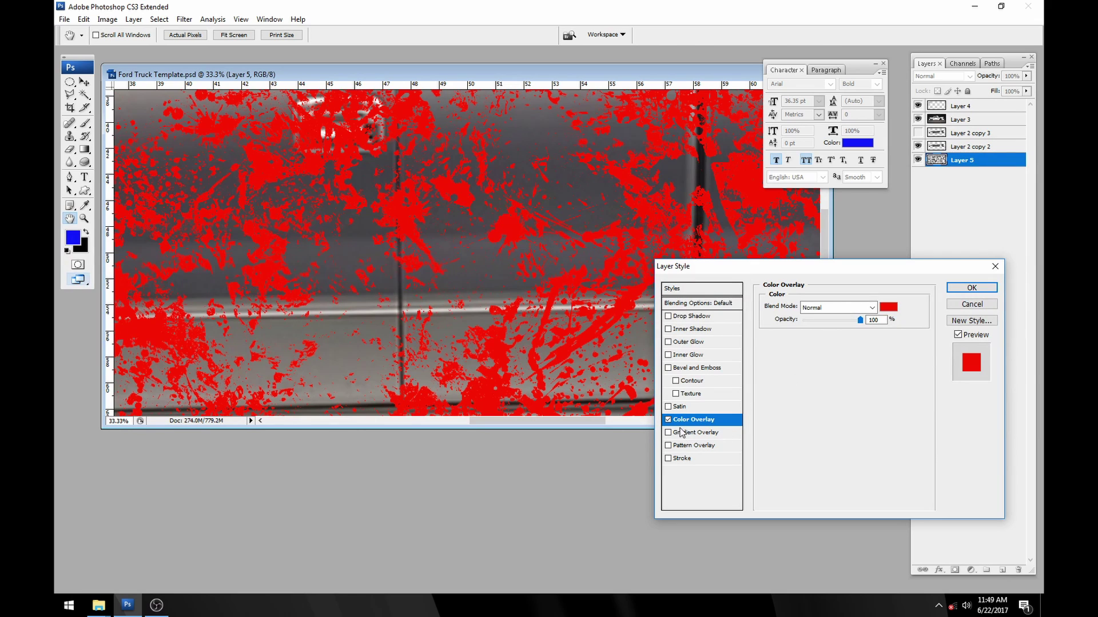
{"action": "left_click", "coordinate": [668, 317]}
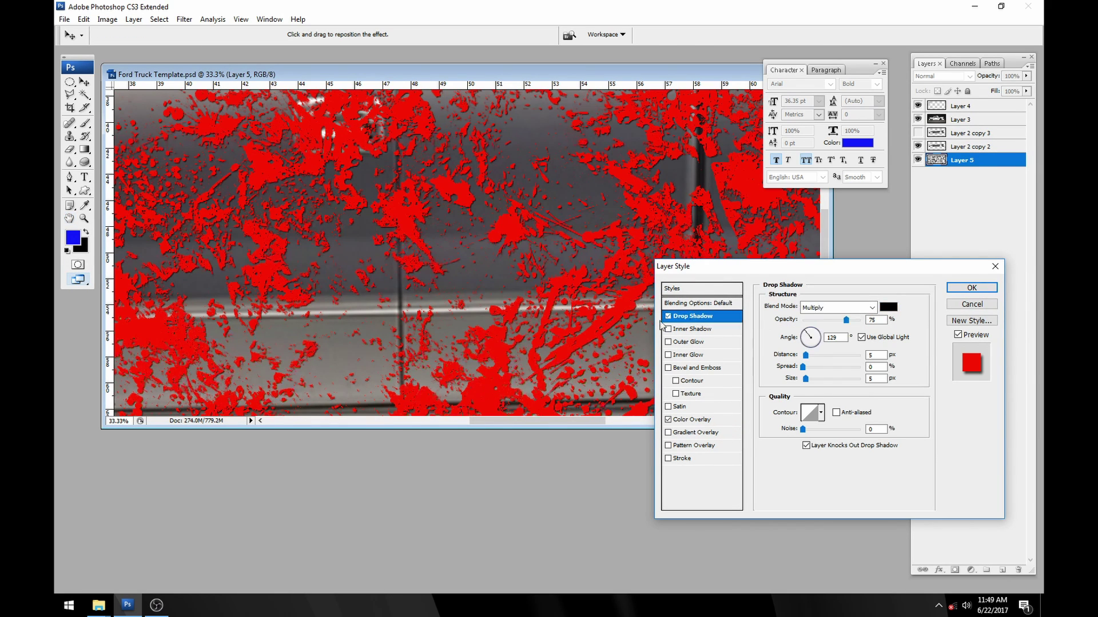
{"action": "key", "text": "ctrl+minus"}
{"action": "key", "text": "ctrl+minus"}
{"action": "key", "text": "ctrl+minus"}
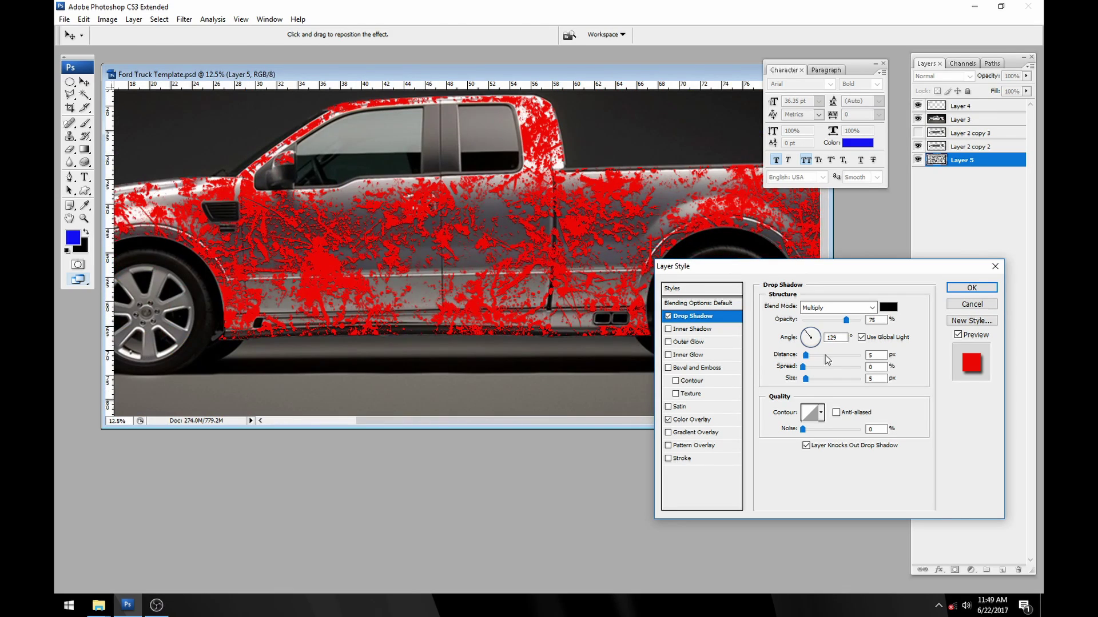
{"action": "left_click_drag", "start_coordinate": [474, 262], "coordinate": [502, 265]}
{"action": "left_click", "coordinate": [693, 421]}
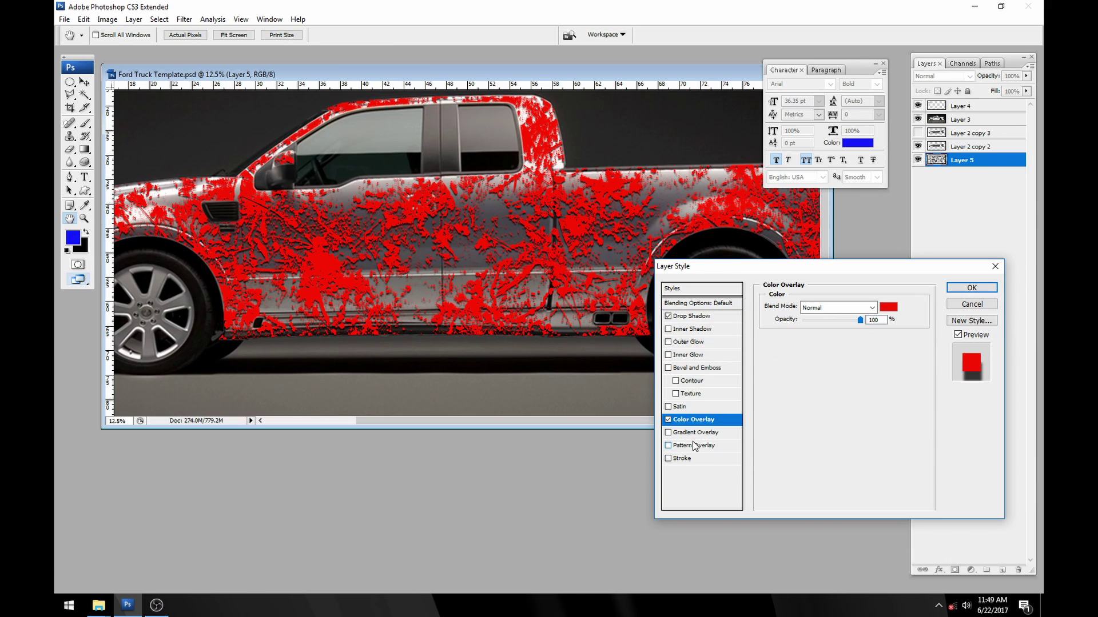
Step: Swap the colour overlay and drop shadow for a Transparent Rainbow Gradient Overlay
{"action": "left_click", "coordinate": [668, 421]}
{"action": "left_click", "coordinate": [686, 433]}
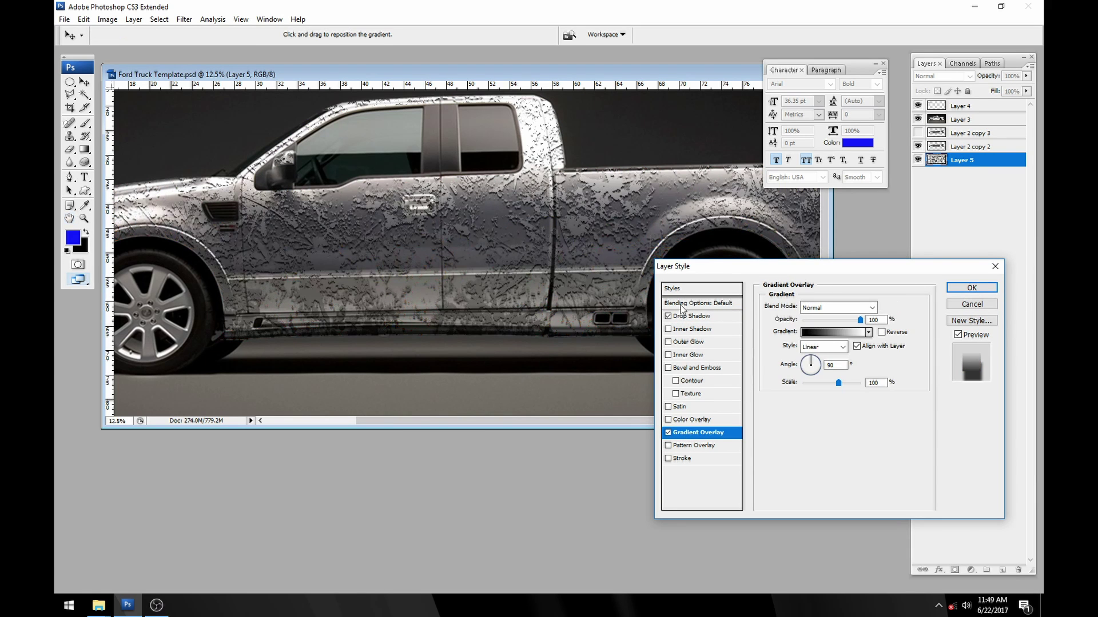
{"action": "left_click", "coordinate": [668, 317]}
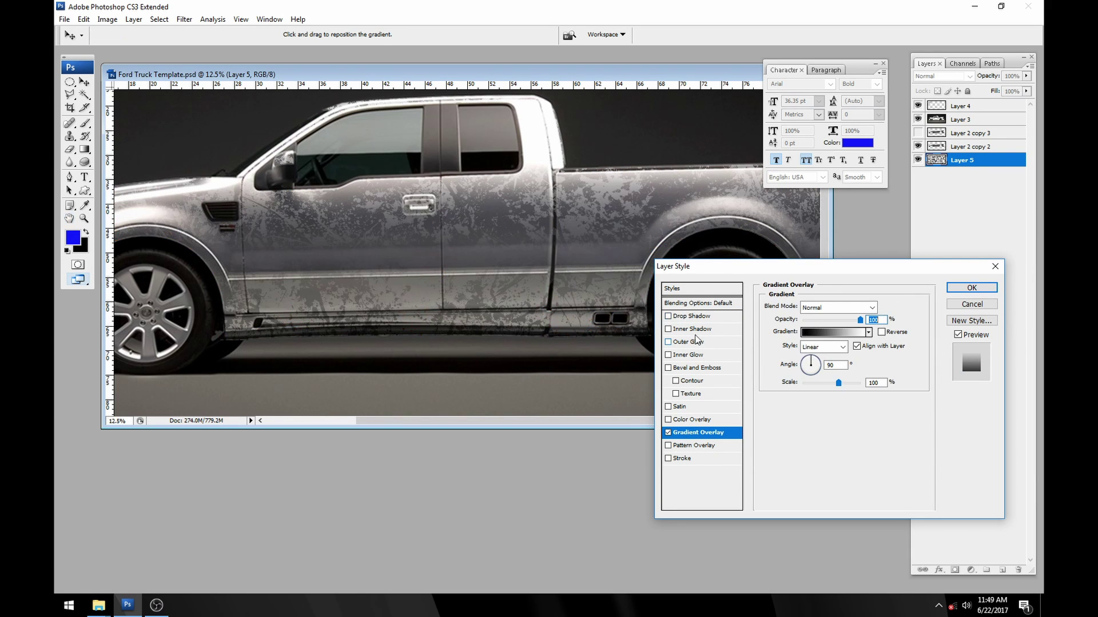
{"action": "left_click", "coordinate": [835, 330]}
{"action": "left_click", "coordinate": [768, 274]}
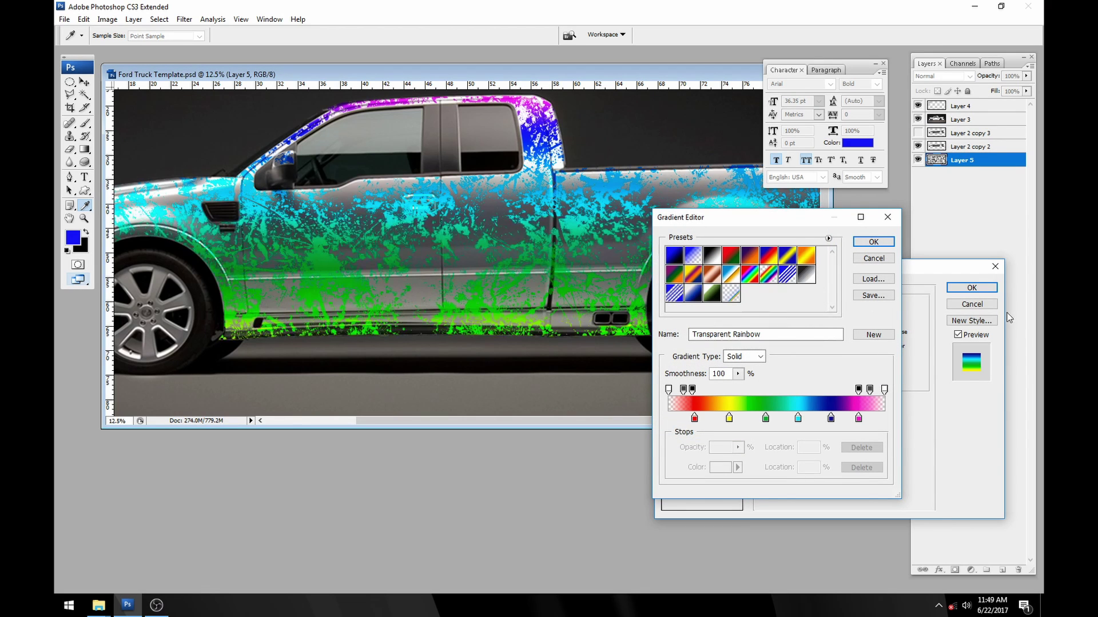
{"action": "left_click", "coordinate": [880, 240]}
Step: Make the rainbow gradient Reflected and Reversed, shift its bands, and apply the style
{"action": "left_click", "coordinate": [830, 347]}
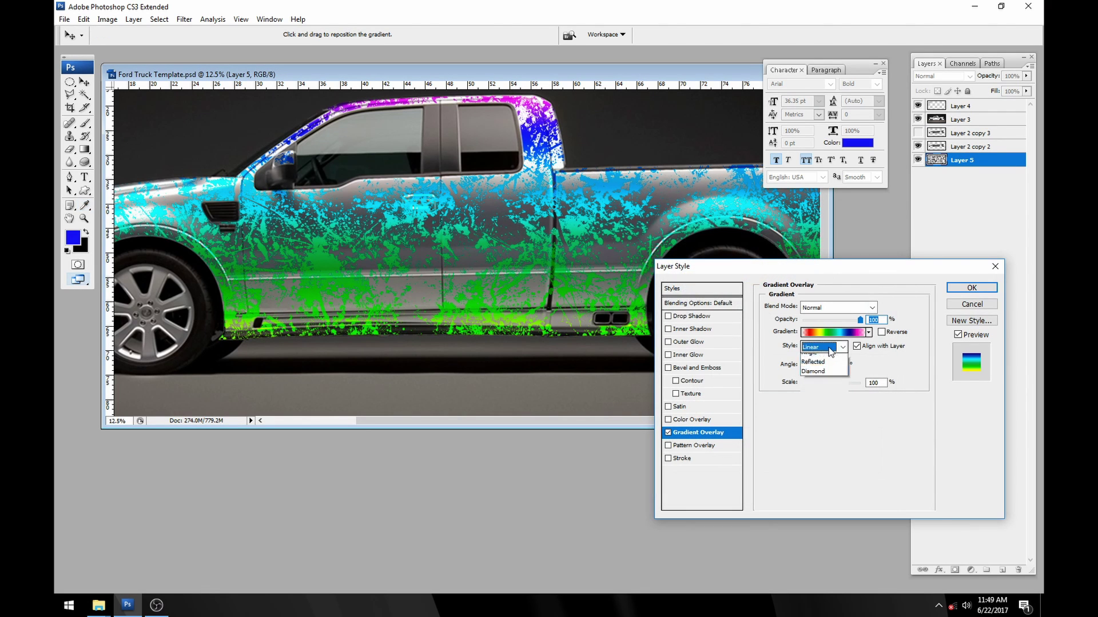
{"action": "left_click", "coordinate": [819, 361]}
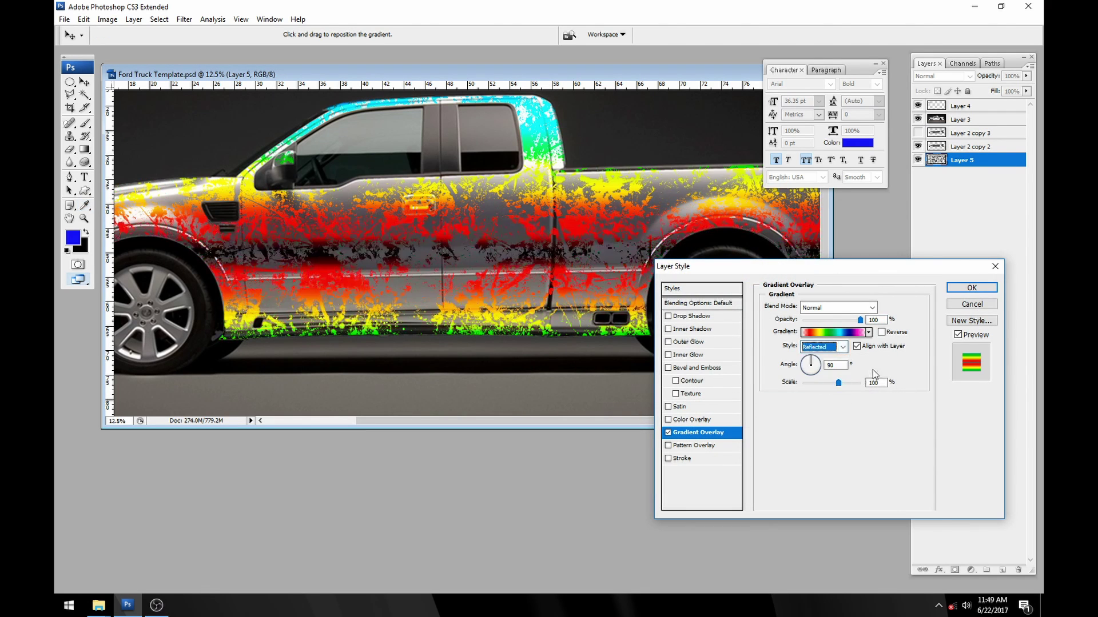
{"action": "left_click", "coordinate": [883, 332]}
{"action": "left_click_drag", "start_coordinate": [552, 257], "coordinate": [555, 256]}
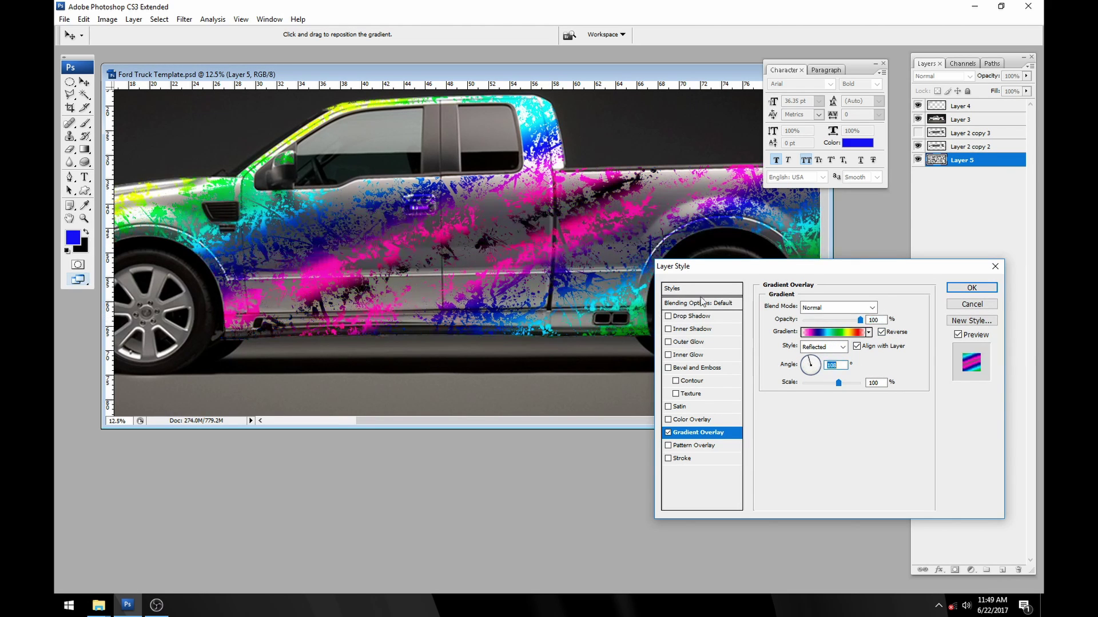
{"action": "key", "text": "z"}
{"action": "left_click", "coordinate": [971, 288]}
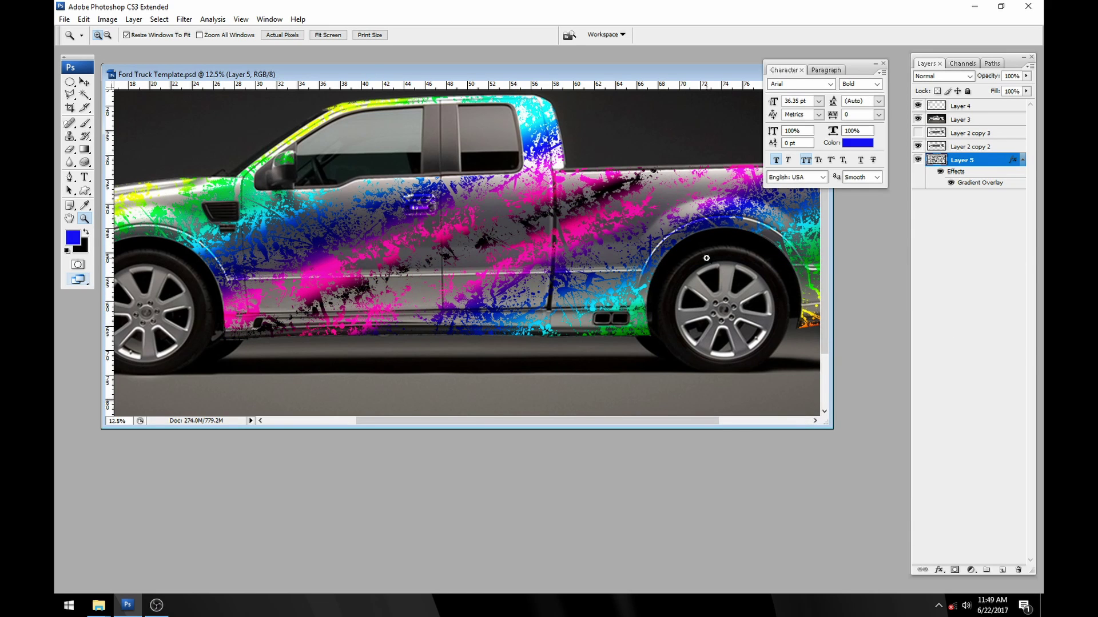
{"action": "left_click", "coordinate": [706, 258], "text": "alt"}
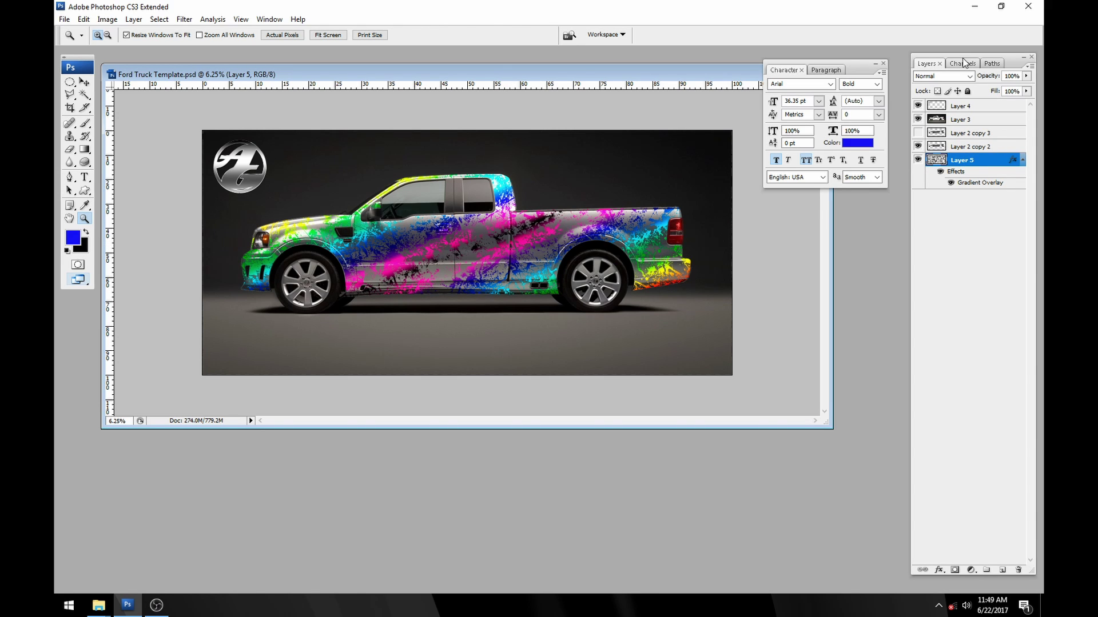
Step: Delete the rainbow splatter Layer 5
{"action": "right_click", "coordinate": [964, 159]}
{"action": "left_click", "coordinate": [949, 207]}
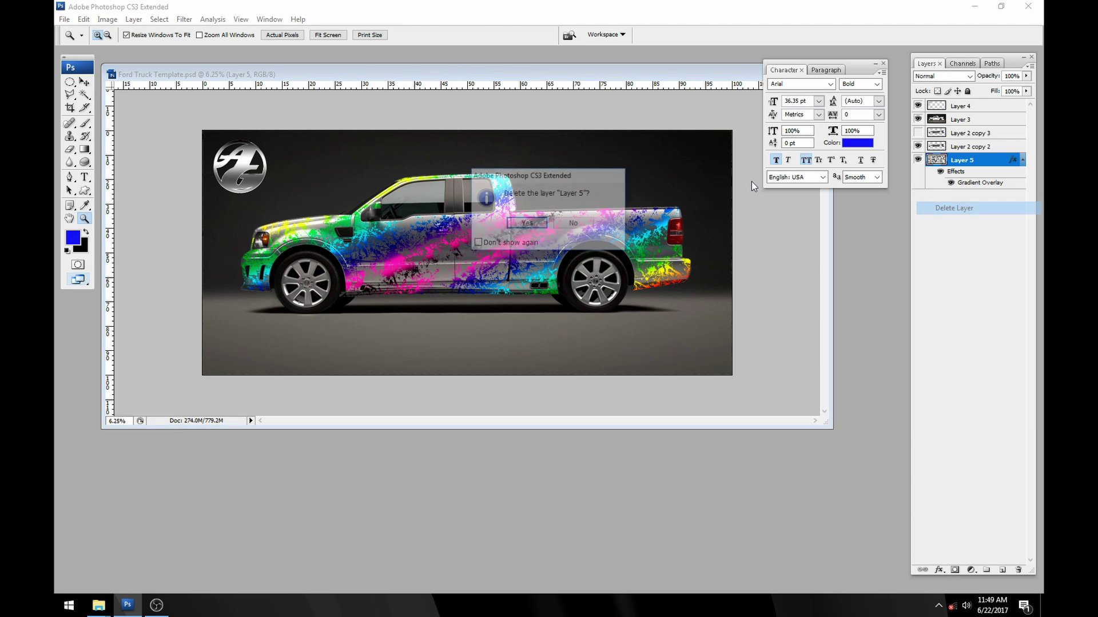
{"action": "left_click", "coordinate": [519, 218]}
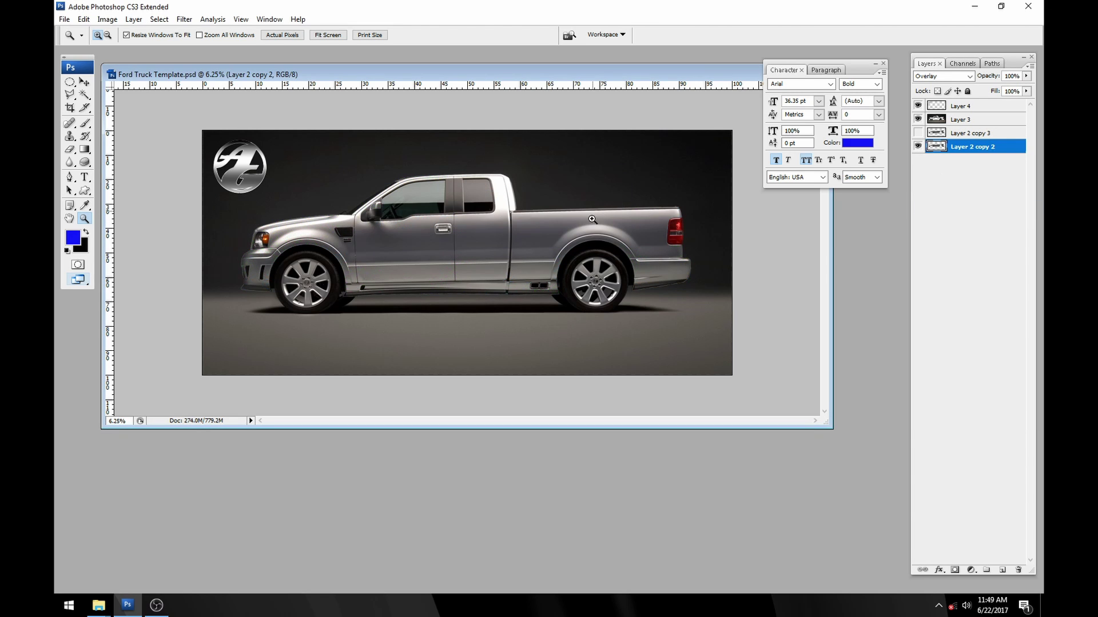
Step: Add a new empty layer and move it beneath Layer 2 copy 2
{"action": "left_click", "coordinate": [1003, 571]}
{"action": "left_click_drag", "start_coordinate": [972, 151], "coordinate": [972, 167]}
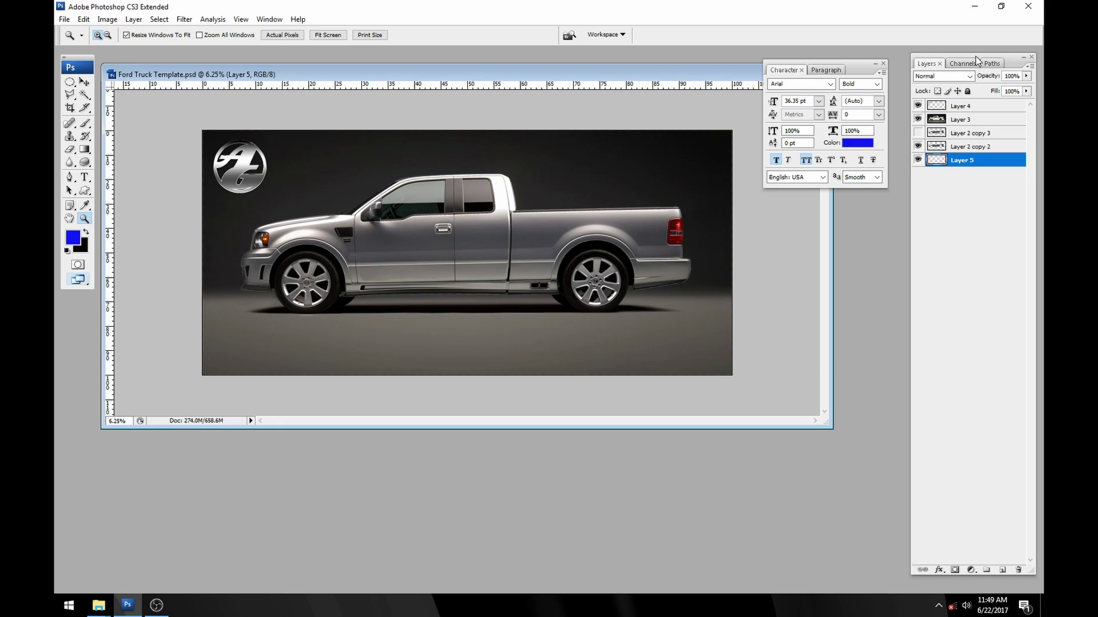
{"action": "left_click", "coordinate": [100, 609]}
Step: Place the Steam Punk Gears artwork on Layer 5, scaled to about 72.8% over the truck
{"action": "left_click", "coordinate": [132, 575]}
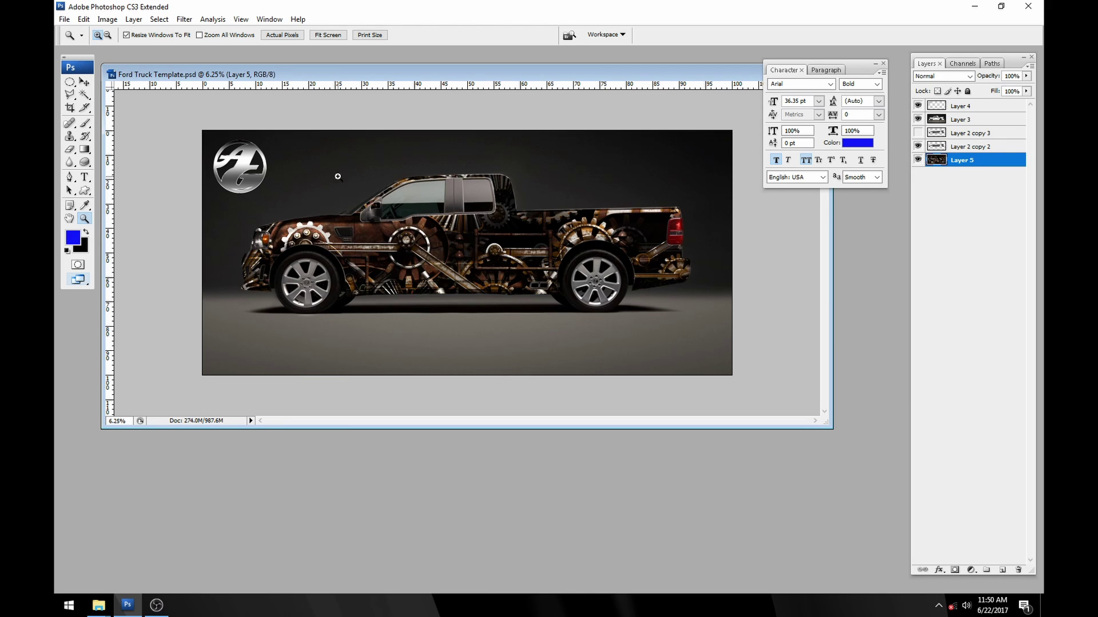
{"action": "left_click", "coordinate": [84, 83]}
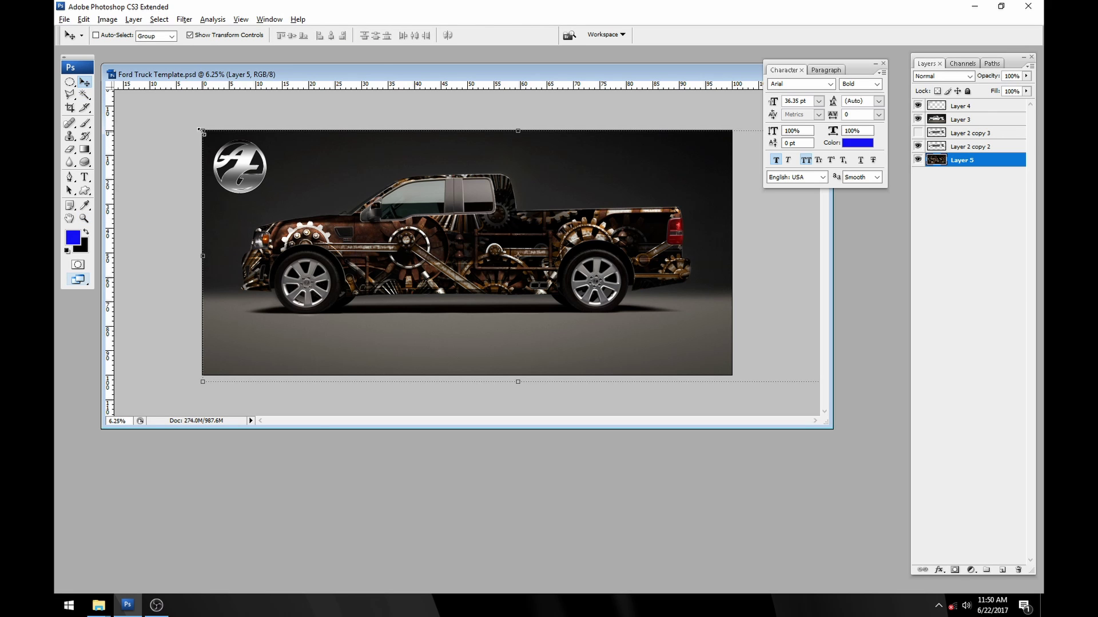
{"action": "left_click_drag", "start_coordinate": [201, 132], "coordinate": [306, 172]}
{"action": "left_click_drag", "start_coordinate": [566, 240], "coordinate": [496, 243]}
{"action": "left_click_drag", "start_coordinate": [663, 175], "coordinate": [696, 162]}
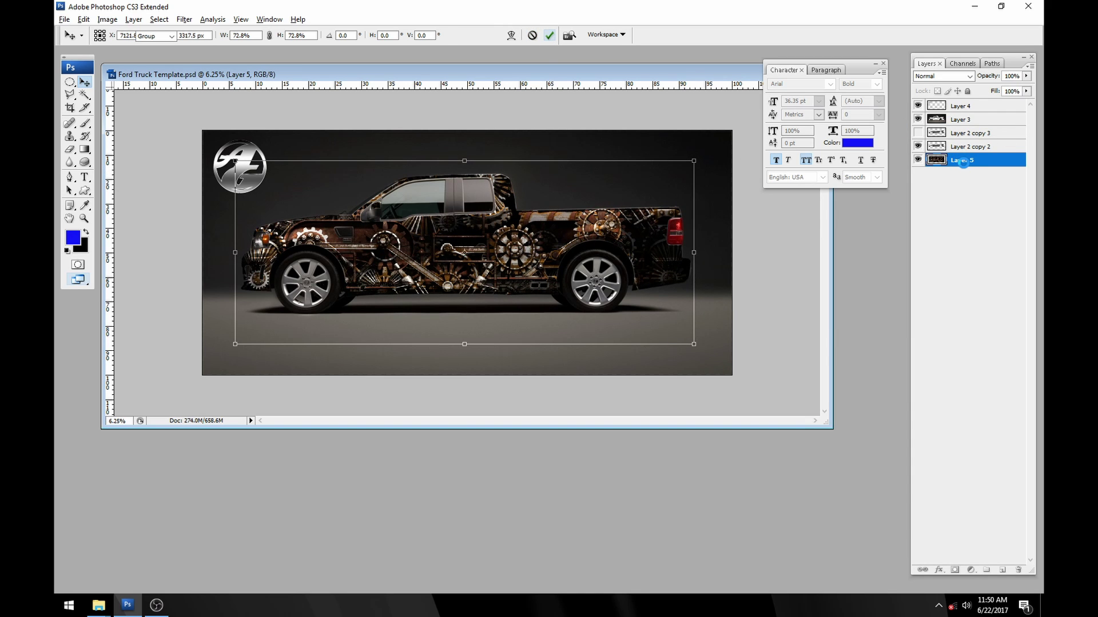
{"action": "key", "text": "Return"}
{"action": "left_click", "coordinate": [972, 147]}
{"action": "left_click", "coordinate": [968, 160]}
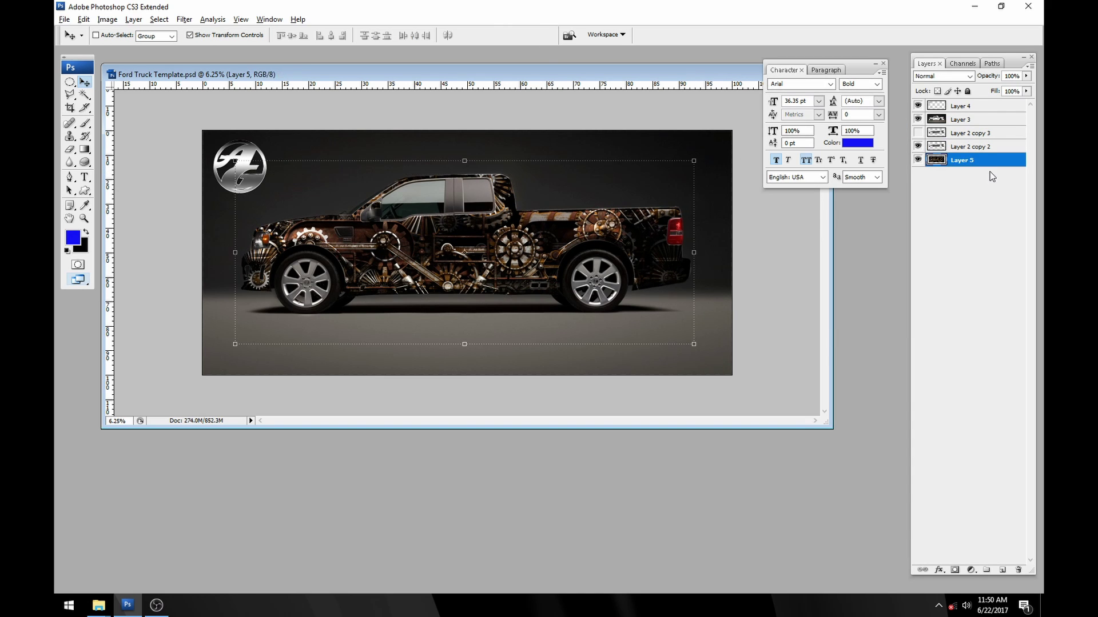
Step: Apply a Motion Blur with Angle 0 and Distance 999 pixels to Alpha 1
{"action": "left_click", "coordinate": [962, 63]}
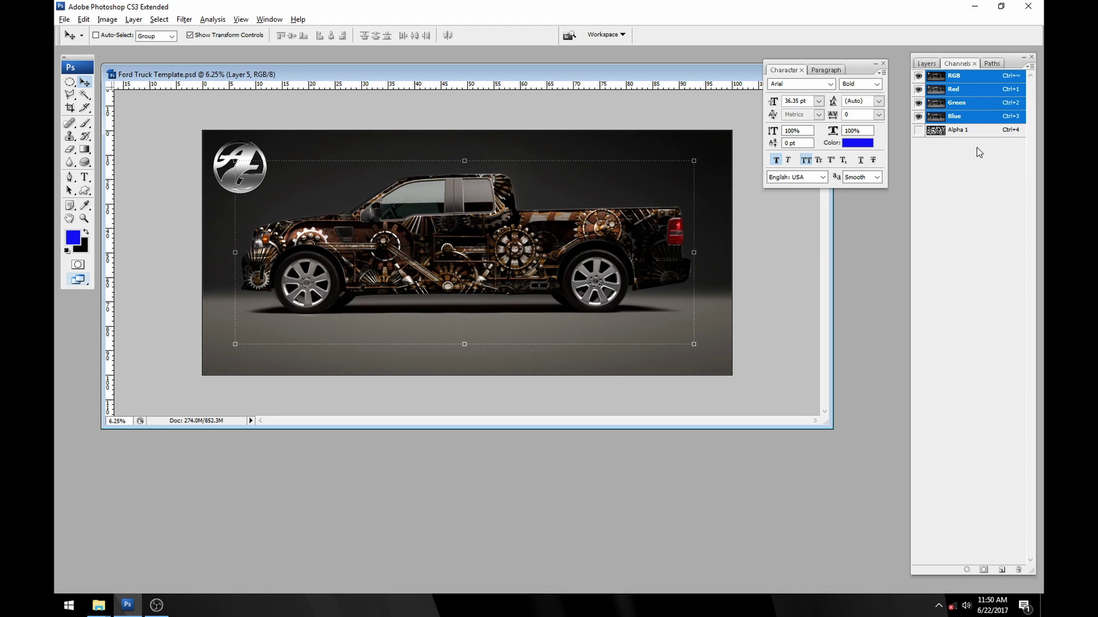
{"action": "left_click", "coordinate": [959, 130]}
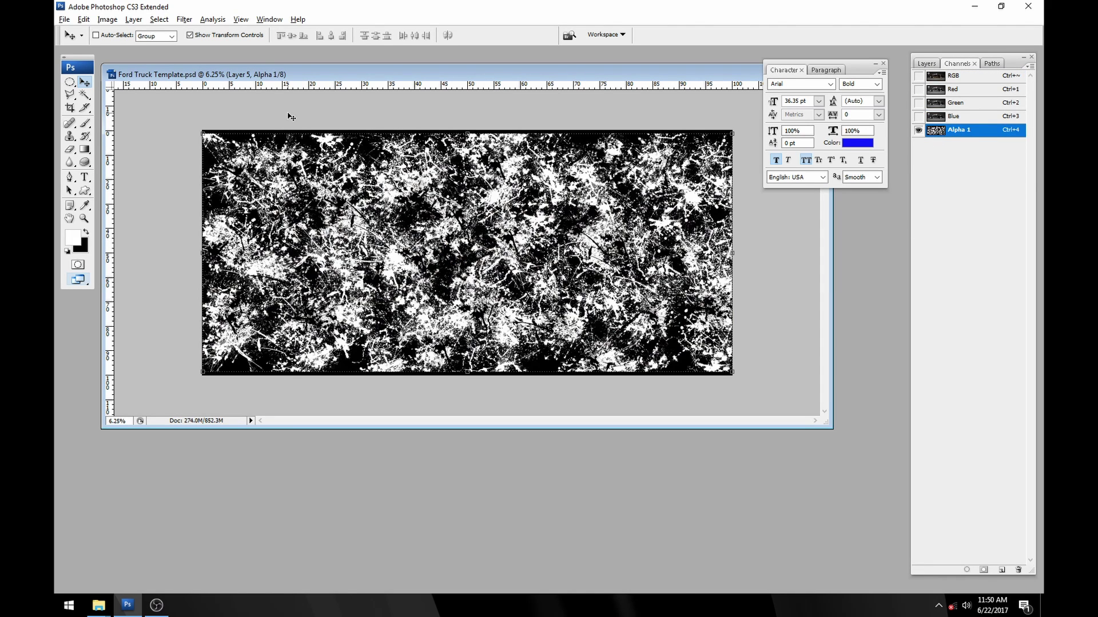
{"action": "left_click", "coordinate": [184, 20]}
{"action": "mouse_move", "coordinate": [216, 139]}
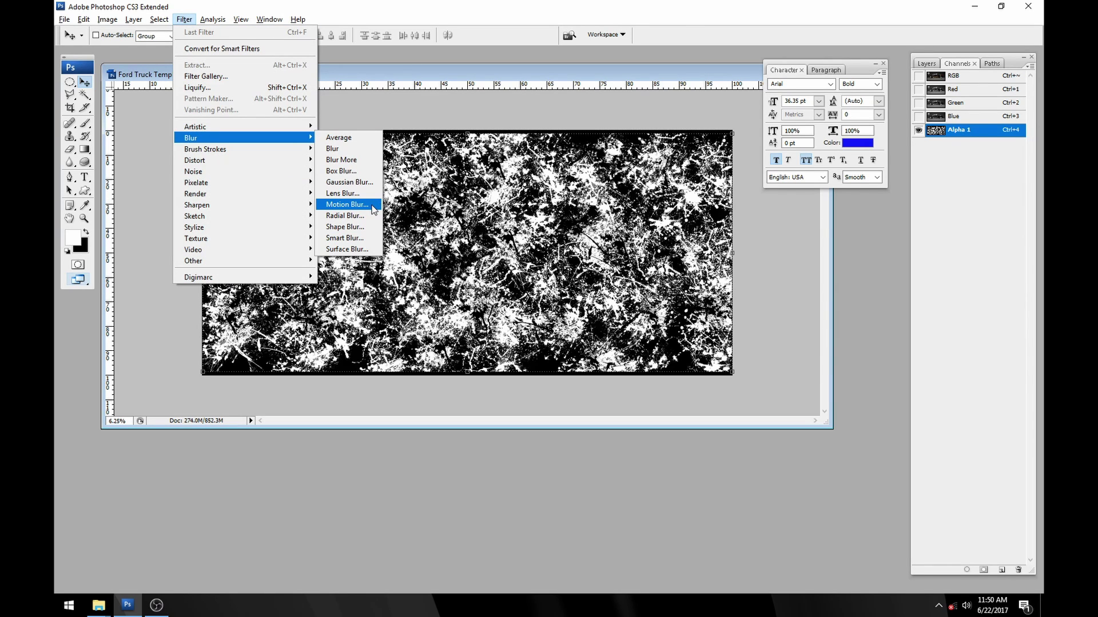
{"action": "left_click", "coordinate": [346, 205]}
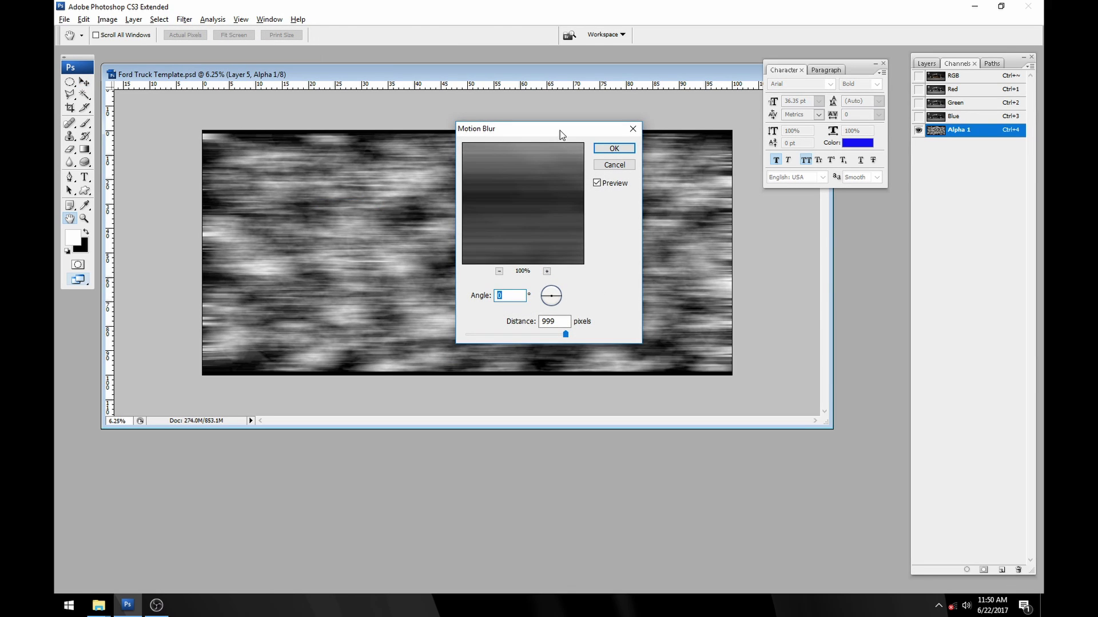
{"action": "left_click_drag", "start_coordinate": [561, 130], "coordinate": [743, 204]}
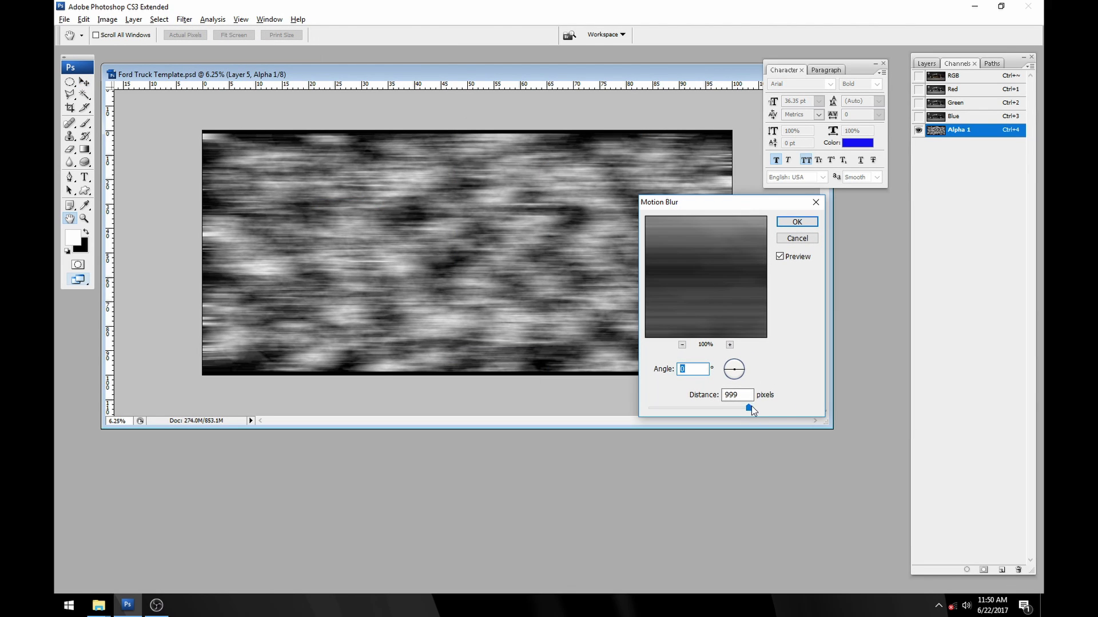
{"action": "left_click_drag", "start_coordinate": [751, 406], "coordinate": [781, 410]}
{"action": "left_click", "coordinate": [752, 407]}
{"action": "left_click", "coordinate": [722, 407]}
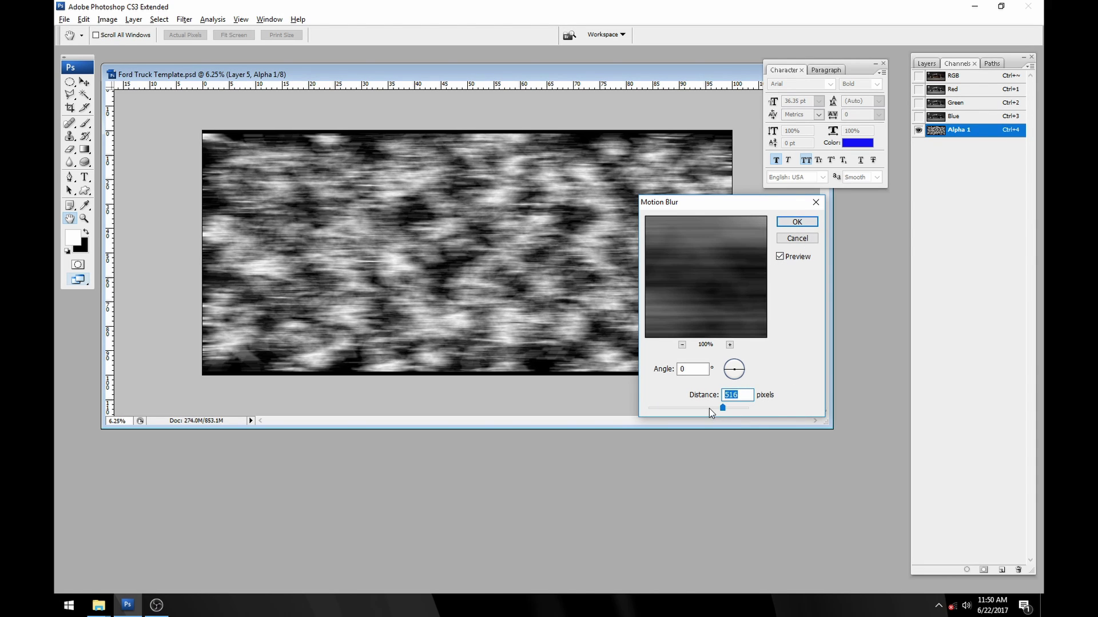
{"action": "left_click_drag", "start_coordinate": [707, 407], "coordinate": [668, 407]}
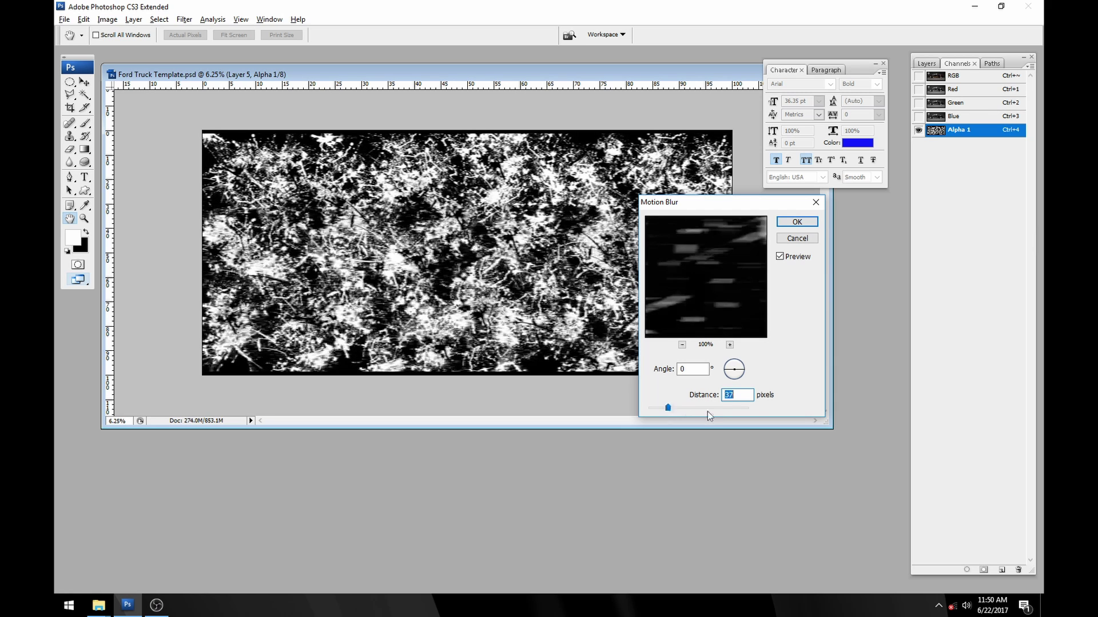
{"action": "left_click", "coordinate": [746, 407]}
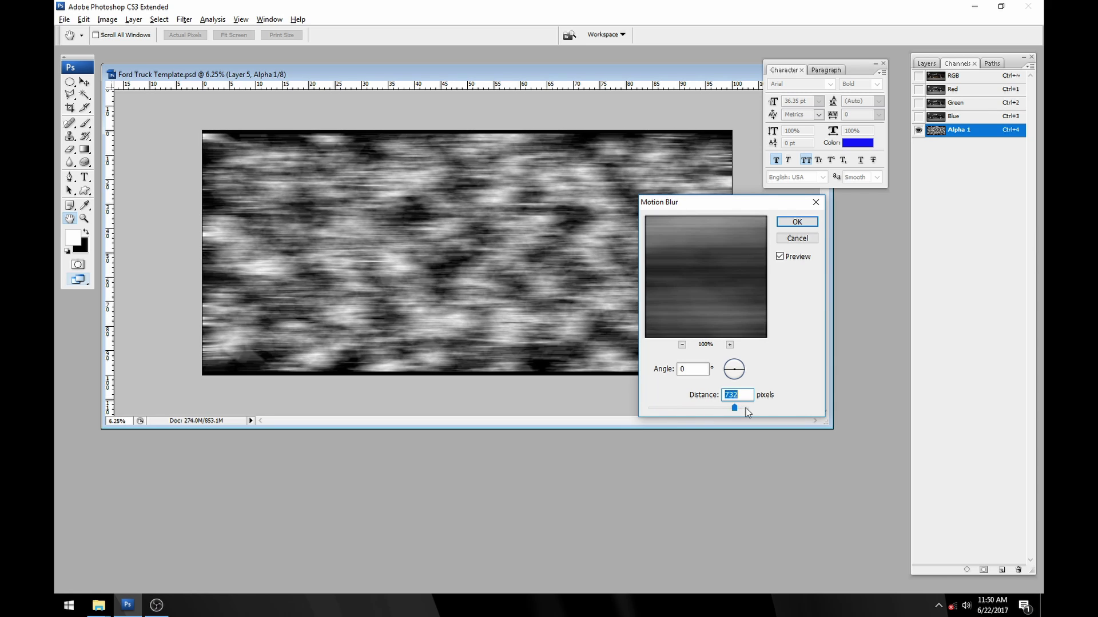
{"action": "left_click", "coordinate": [796, 223]}
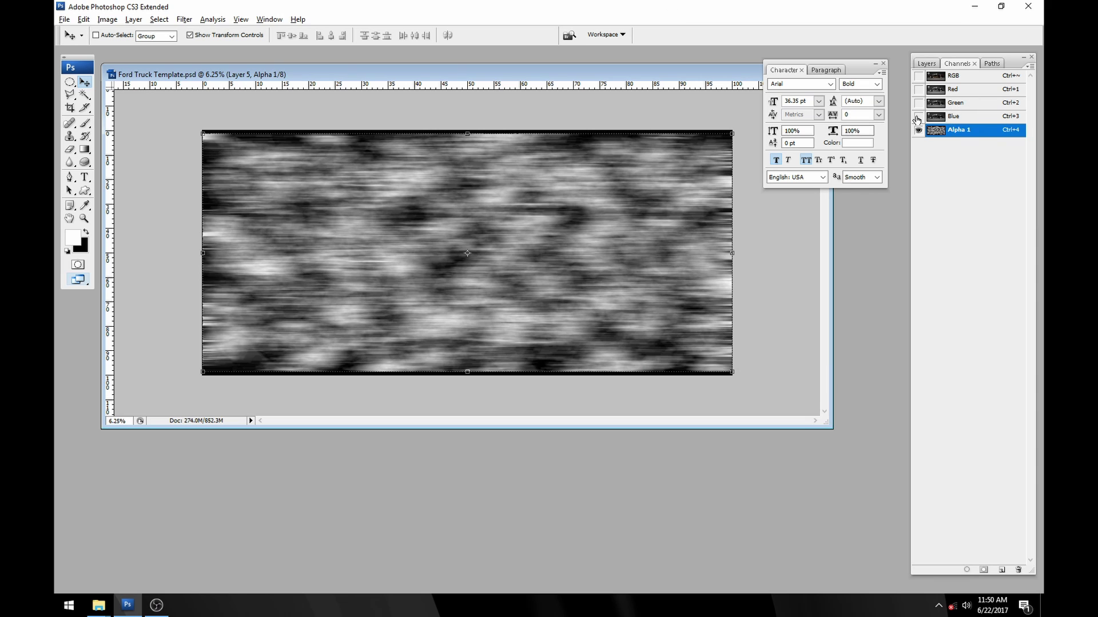
Step: Load blurred Alpha 1 as a selection, add it as Layer 5's mask, and zoom in
{"action": "left_click", "coordinate": [936, 76]}
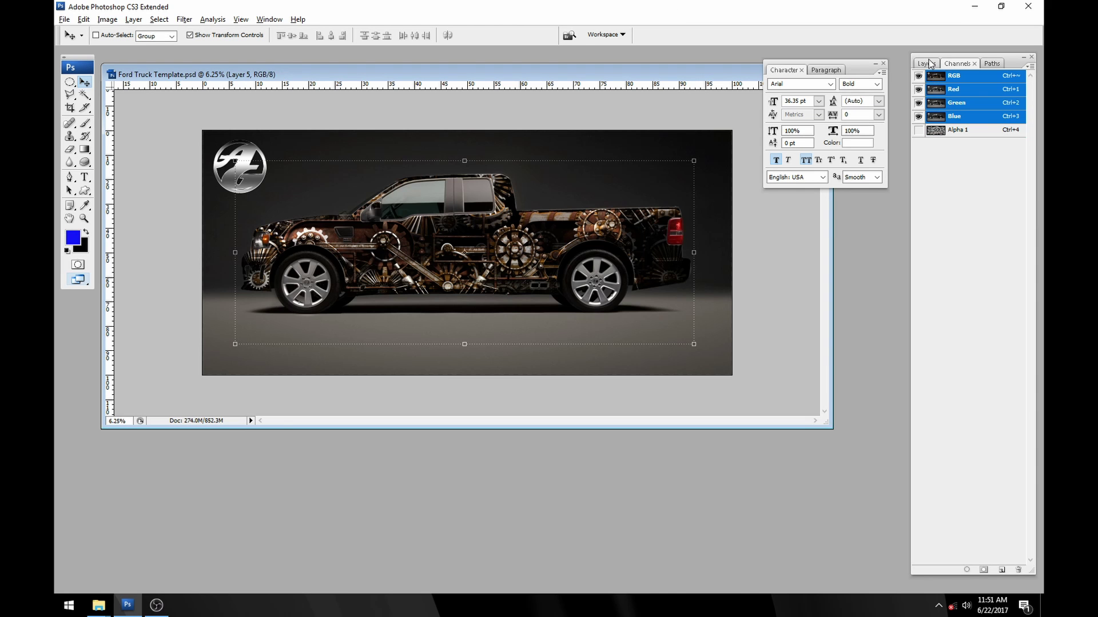
{"action": "left_click", "coordinate": [935, 131], "text": "ctrl"}
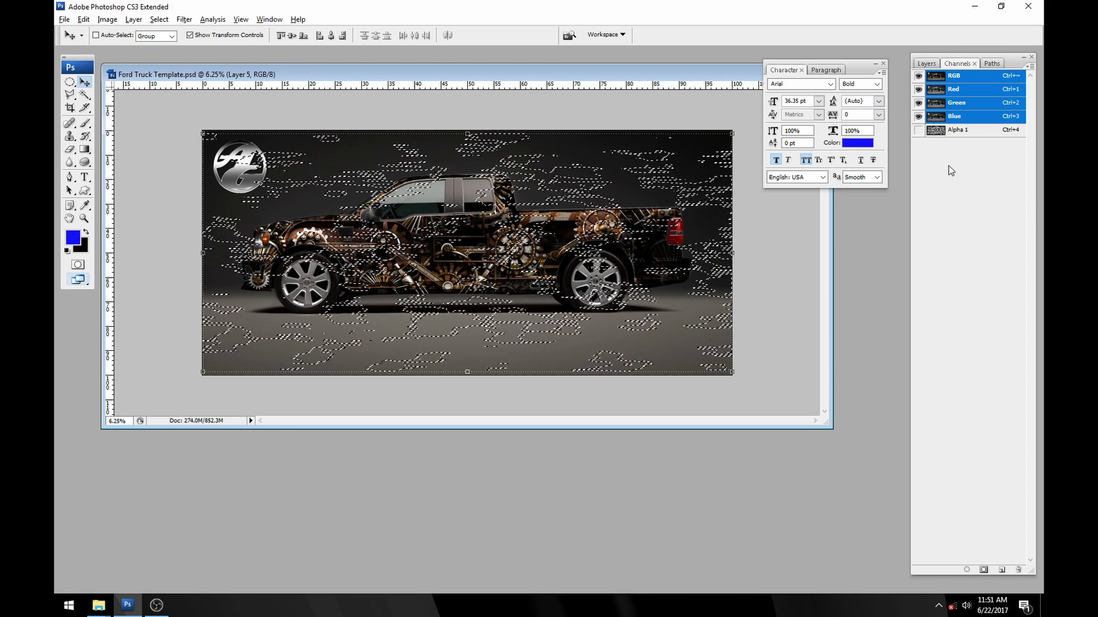
{"action": "left_click", "coordinate": [928, 64]}
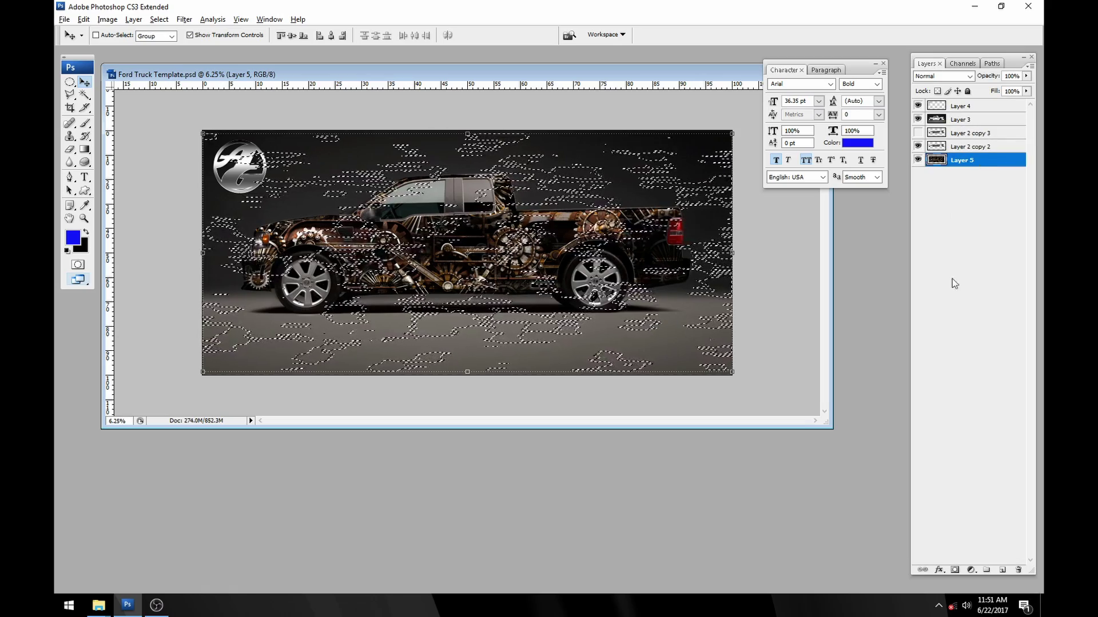
{"action": "left_click_drag", "start_coordinate": [958, 575], "coordinate": [959, 393]}
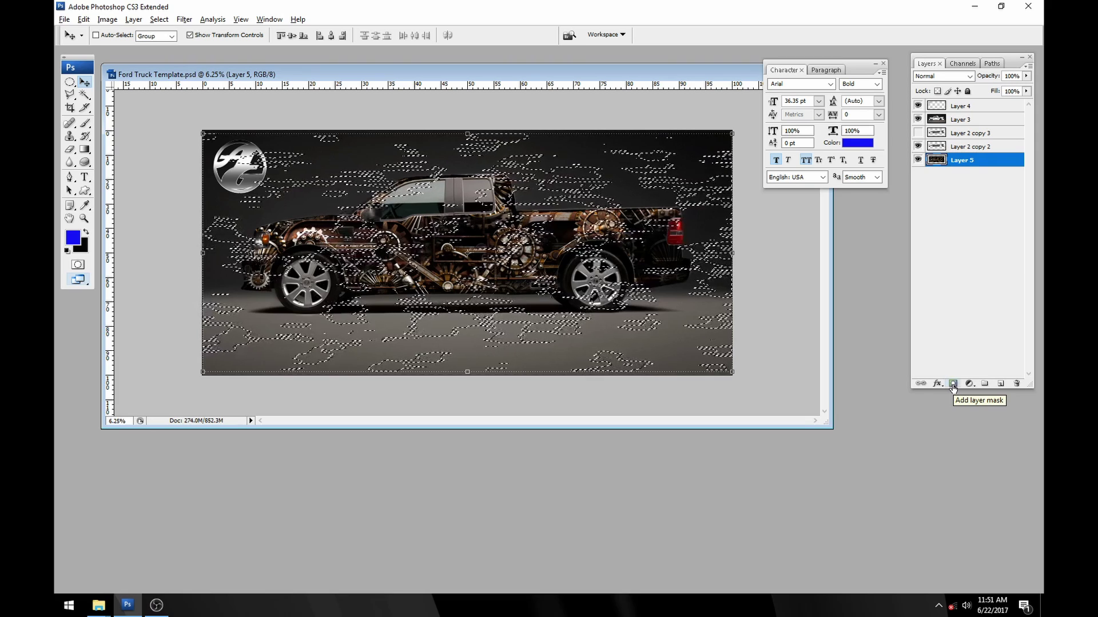
{"action": "left_click", "coordinate": [953, 386]}
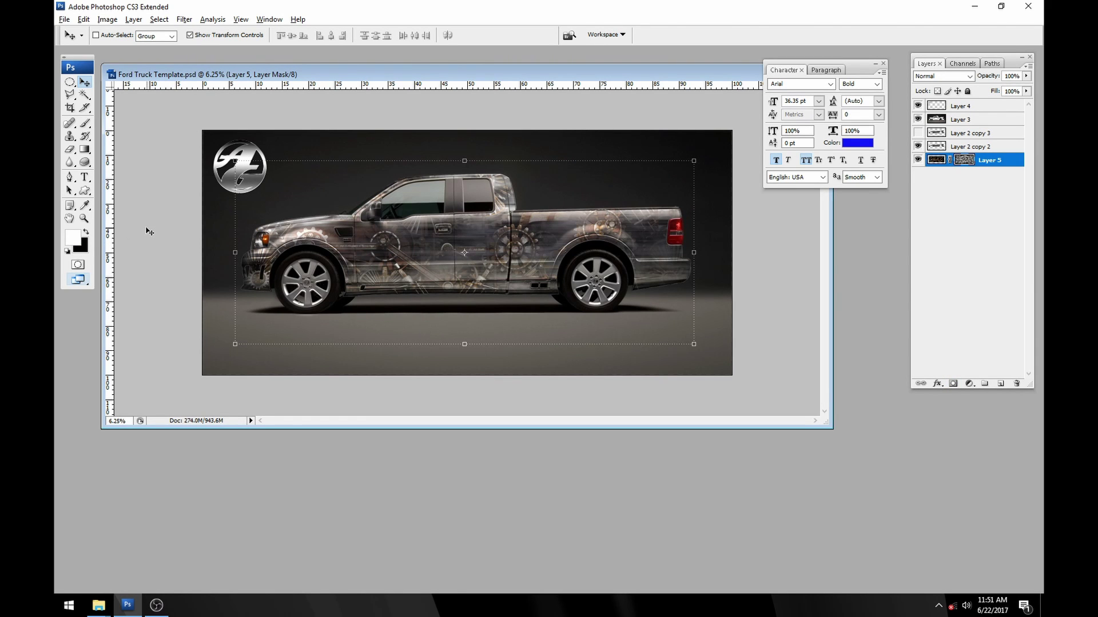
{"action": "left_click", "coordinate": [84, 218]}
{"action": "left_click", "coordinate": [553, 259]}
{"action": "left_click", "coordinate": [518, 250]}
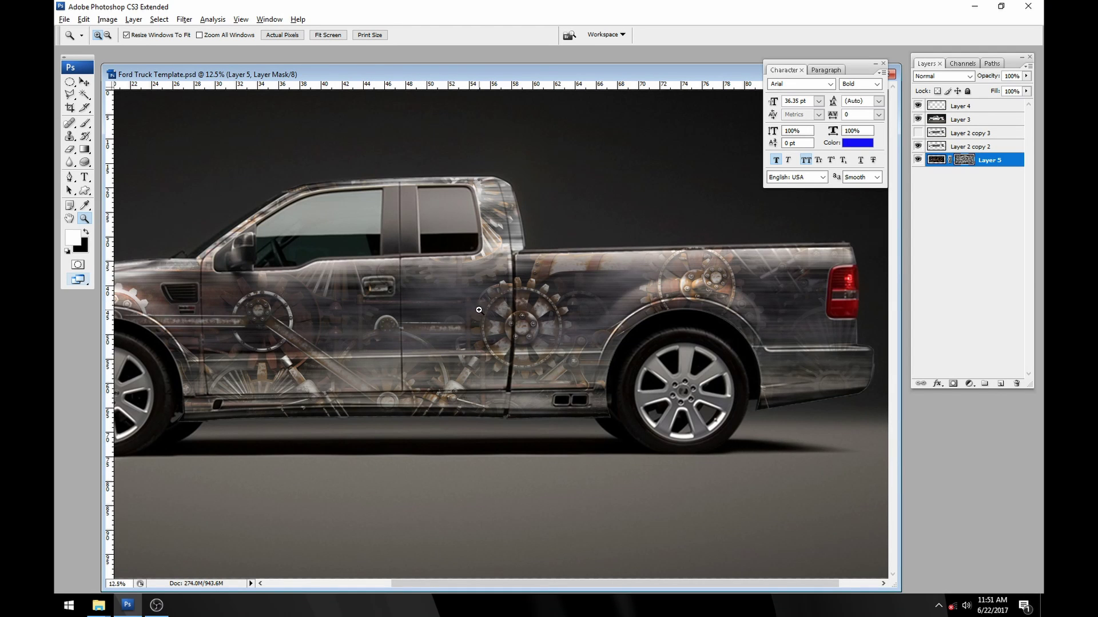
{"action": "left_click", "coordinate": [966, 64]}
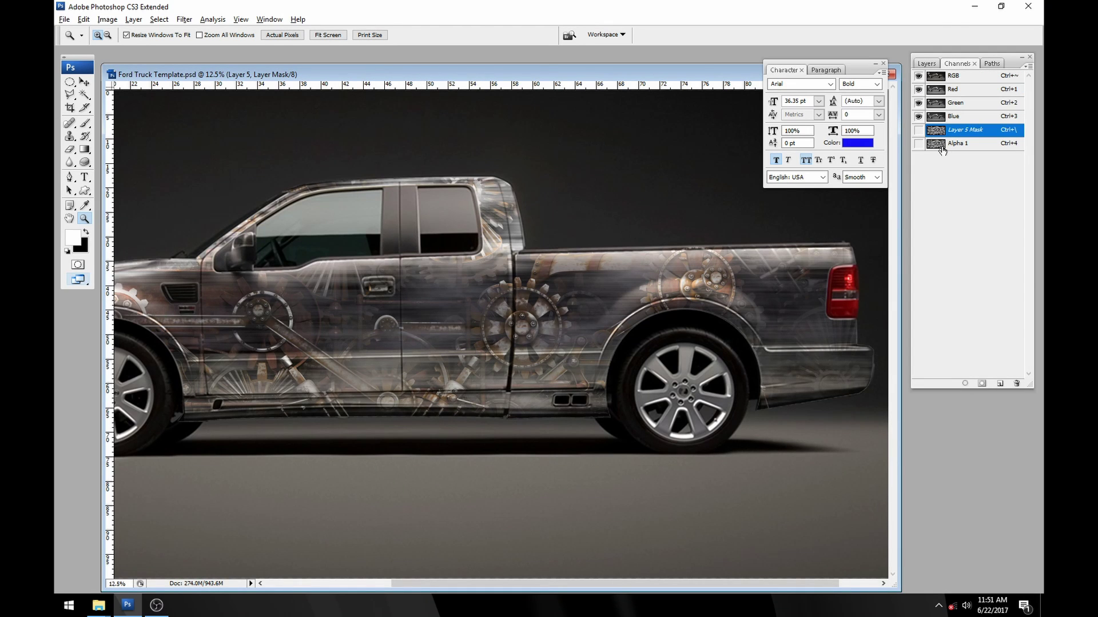
{"action": "left_click", "coordinate": [939, 144]}
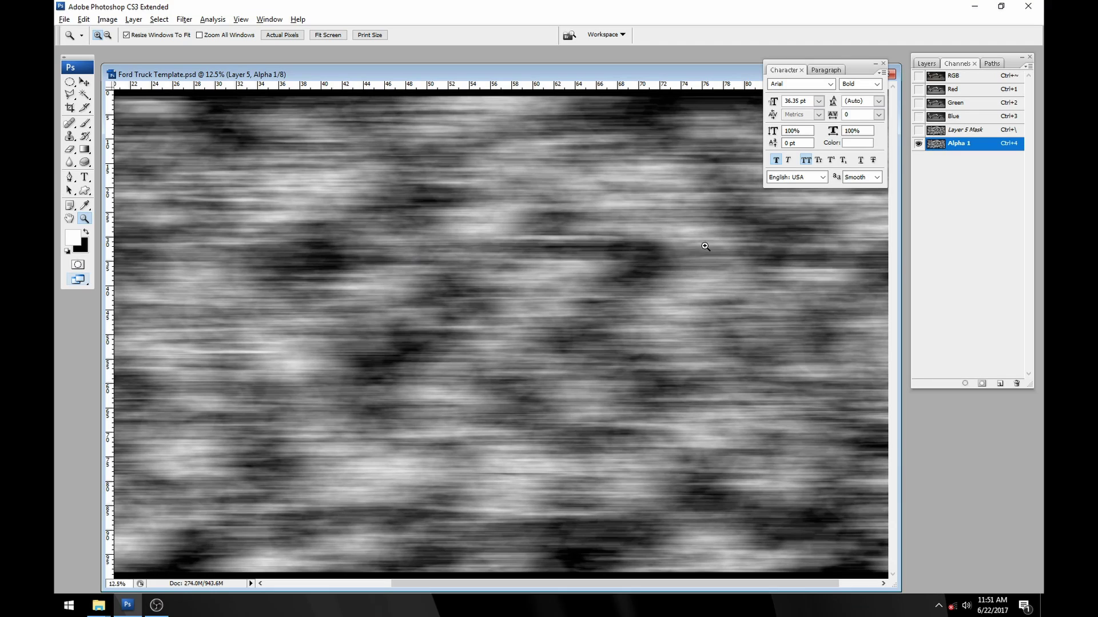
{"action": "left_click_drag", "start_coordinate": [515, 311], "coordinate": [576, 301]}
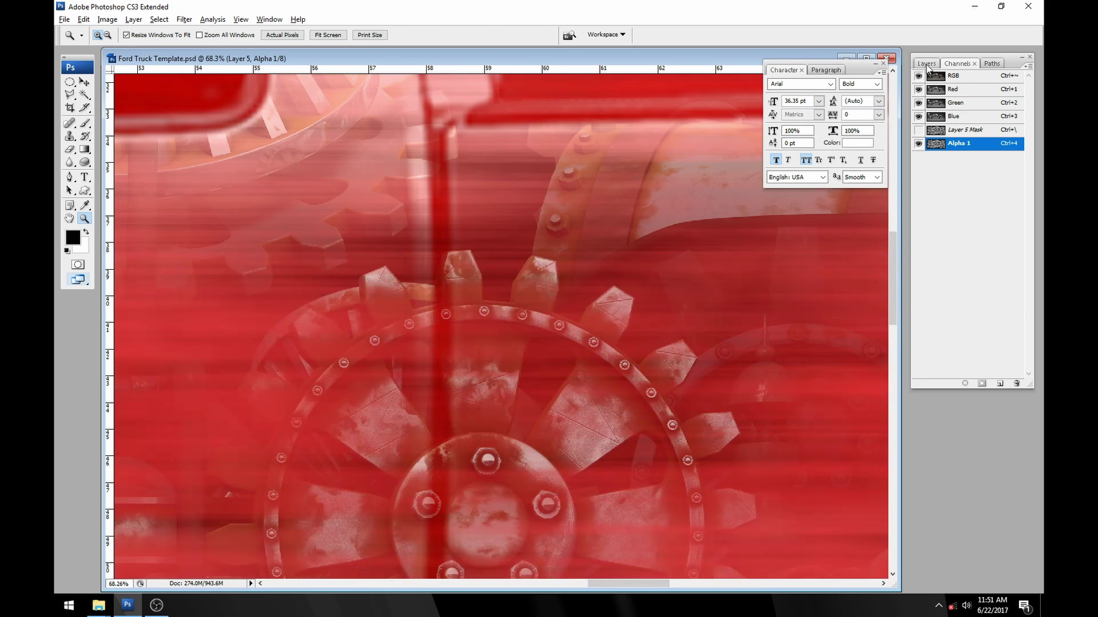
{"action": "left_click", "coordinate": [918, 143]}
{"action": "key", "text": "ctrl+minus"}
{"action": "key", "text": "ctrl+minus"}
{"action": "key", "text": "ctrl+minus"}
{"action": "key", "text": "ctrl+minus"}
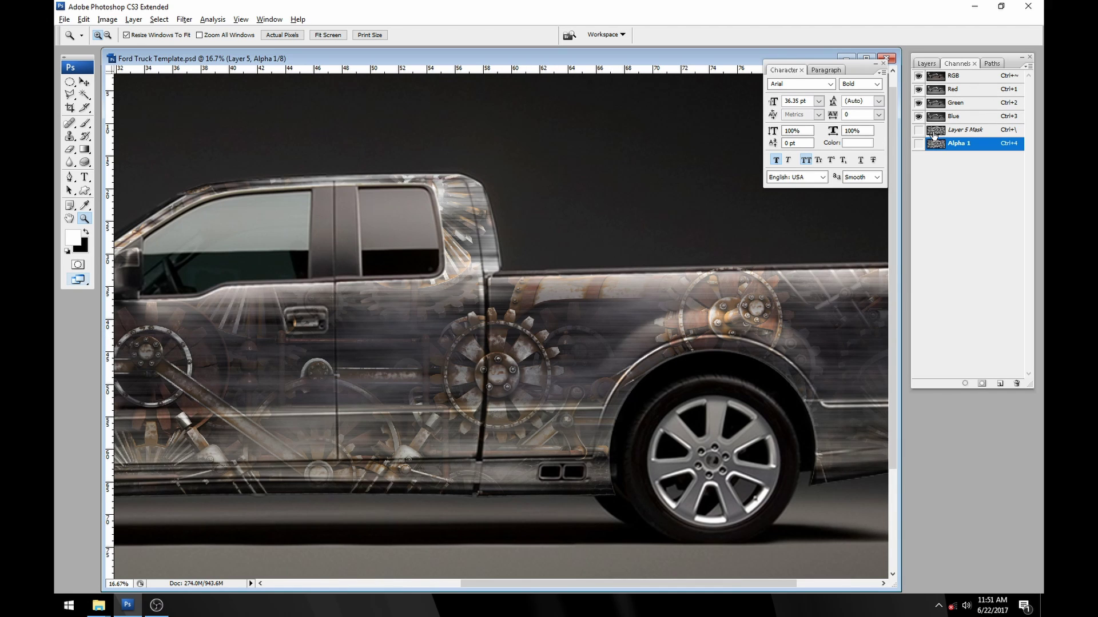
{"action": "left_click", "coordinate": [927, 62]}
{"action": "left_click", "coordinate": [964, 160]}
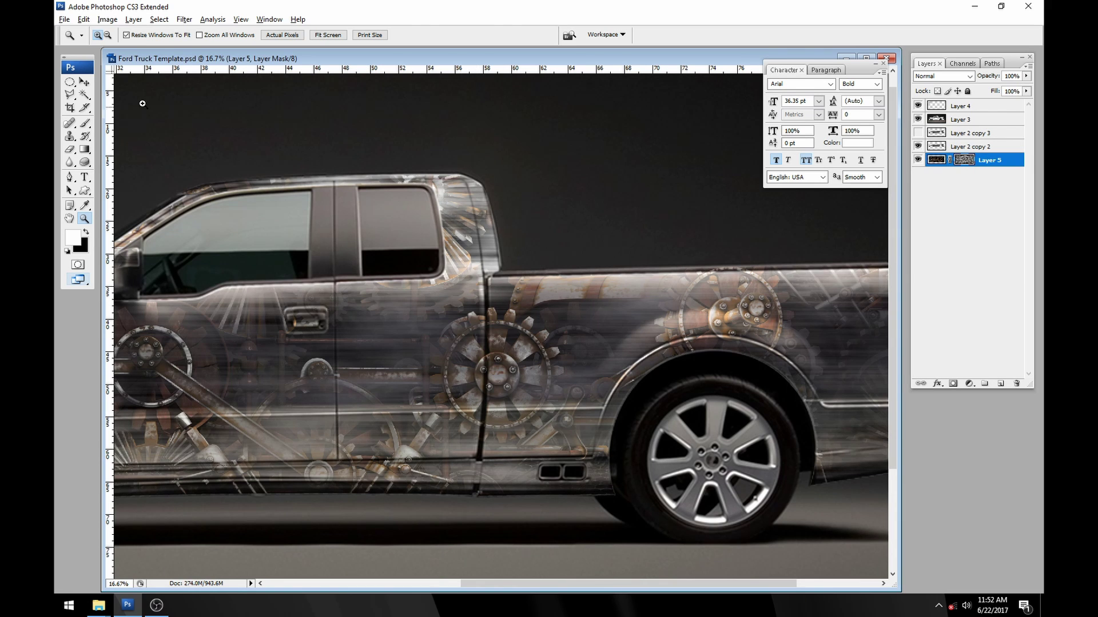
Step: Apply Levels to Layer 5's mask, lowering the white point so the gear texture shows more strongly
{"action": "left_click", "coordinate": [107, 20]}
{"action": "mouse_move", "coordinate": [143, 49]}
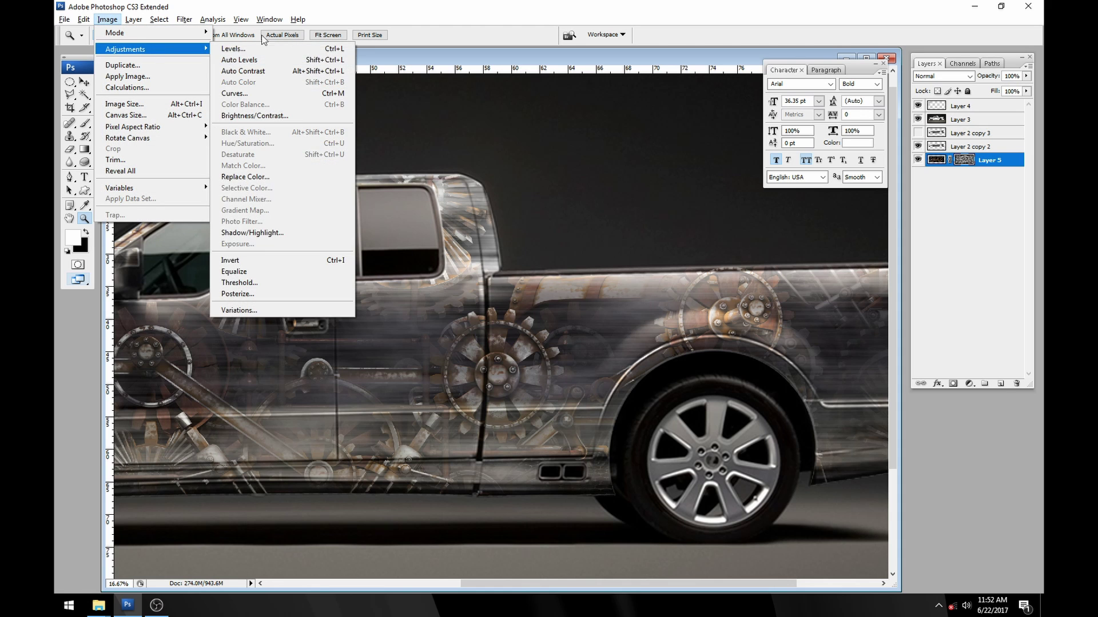
{"action": "left_click", "coordinate": [290, 50]}
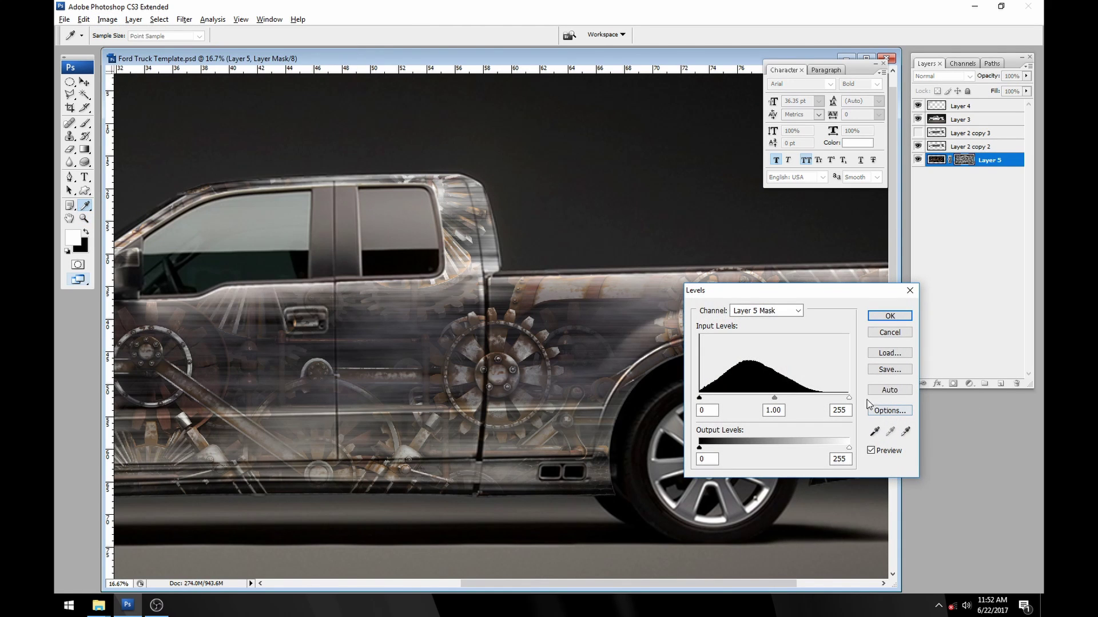
{"action": "left_click_drag", "start_coordinate": [839, 294], "coordinate": [670, 92]}
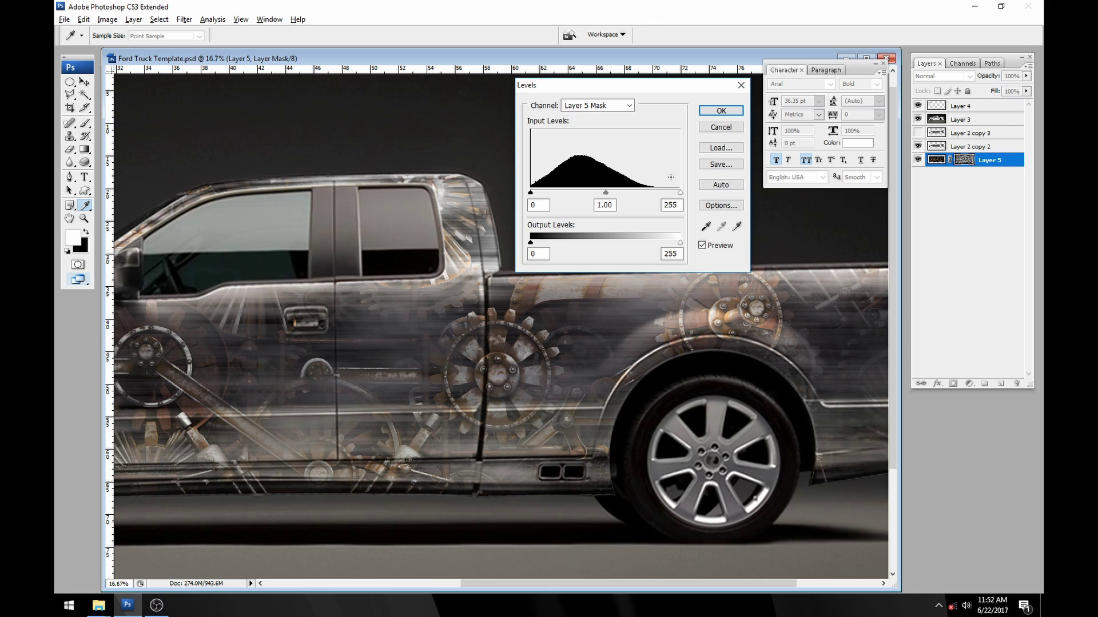
{"action": "left_click_drag", "start_coordinate": [680, 193], "coordinate": [519, 194]}
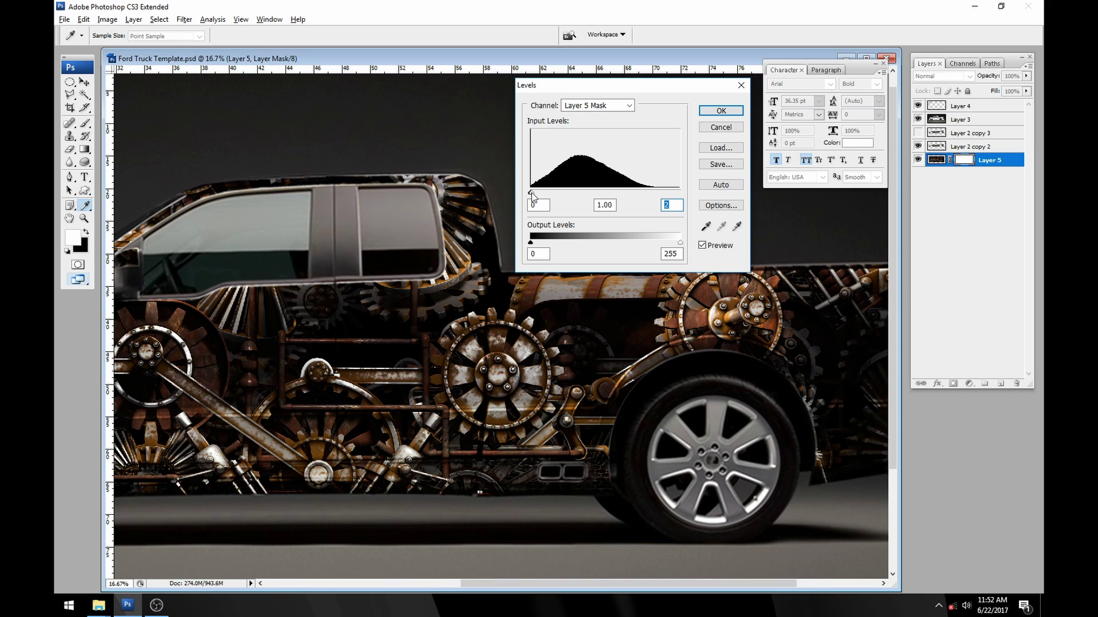
{"action": "type", "text": "255"}
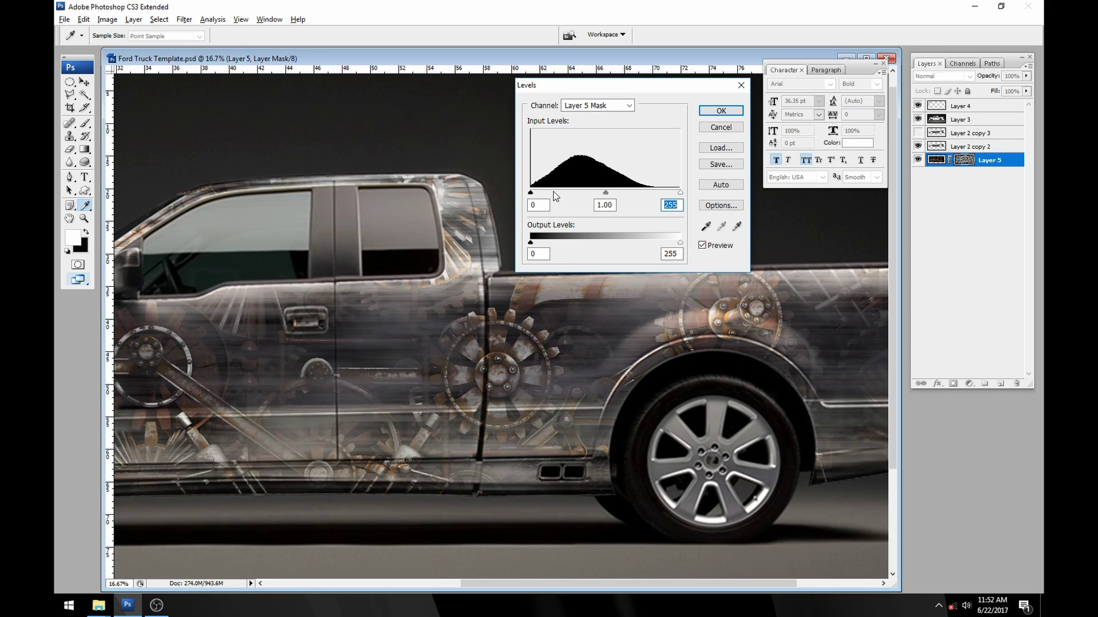
{"action": "left_click_drag", "start_coordinate": [531, 196], "coordinate": [681, 197]}
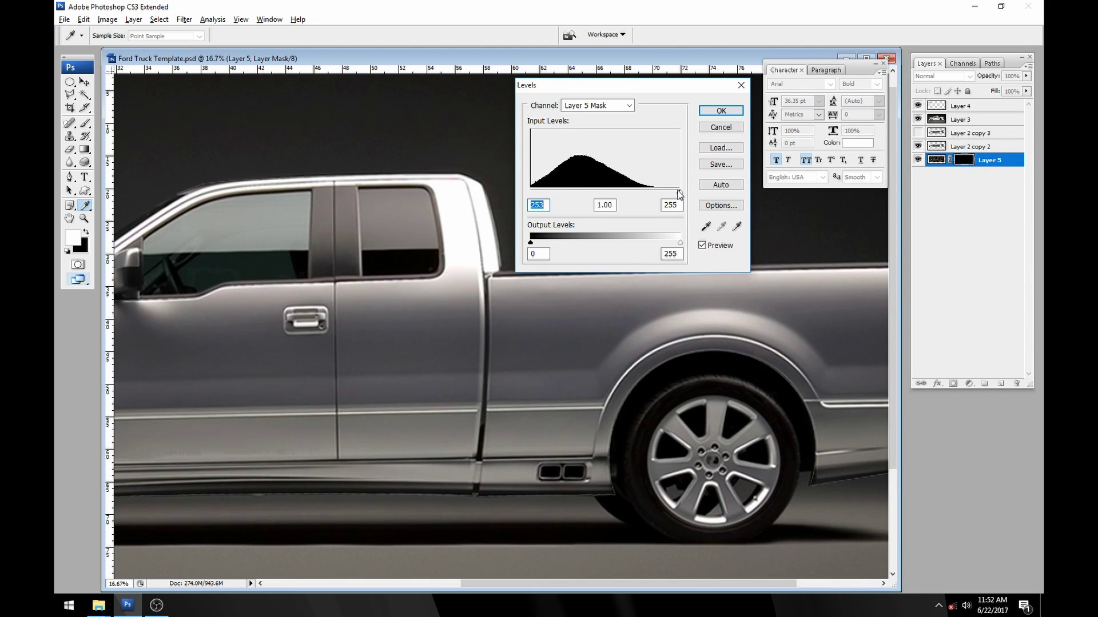
{"action": "left_click_drag", "start_coordinate": [680, 196], "coordinate": [554, 194]}
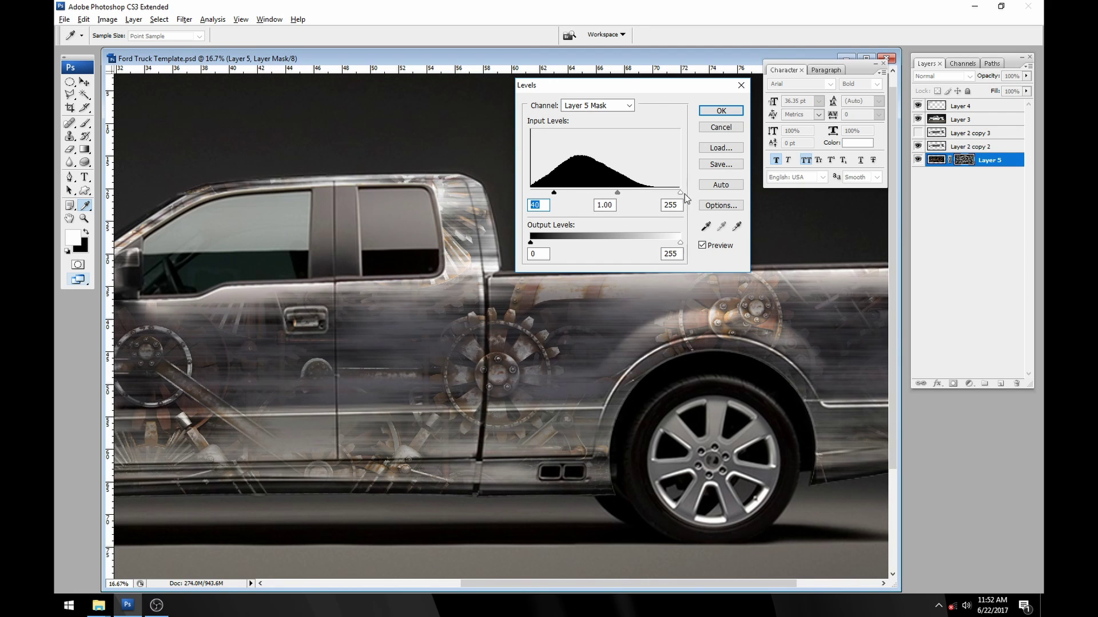
{"action": "left_click_drag", "start_coordinate": [681, 193], "coordinate": [561, 195]}
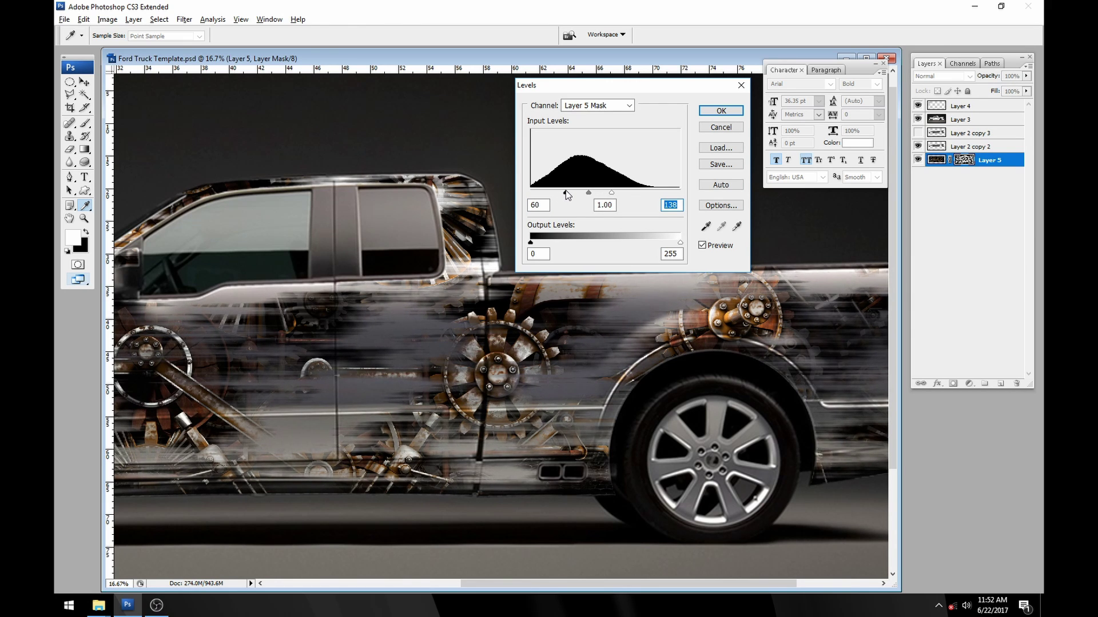
{"action": "left_click", "coordinate": [721, 110]}
Step: Zoom and pan across the truck, then undo the streaky mask edit
{"action": "key", "text": "z"}
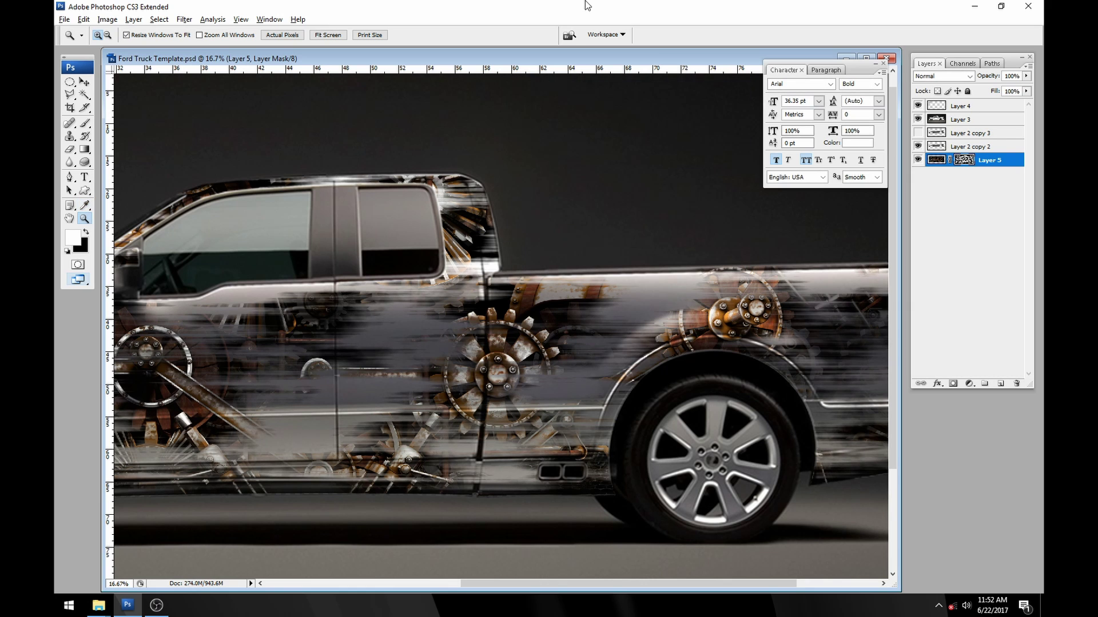
{"action": "left_click", "coordinate": [322, 343], "text": "alt"}
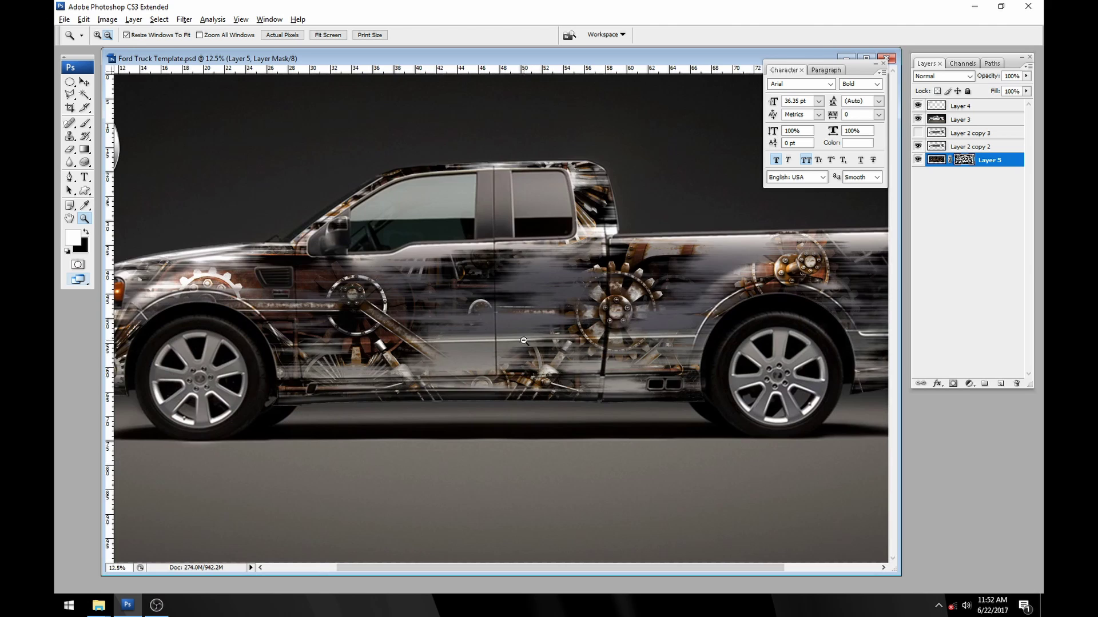
{"action": "left_click", "coordinate": [533, 335], "text": "alt"}
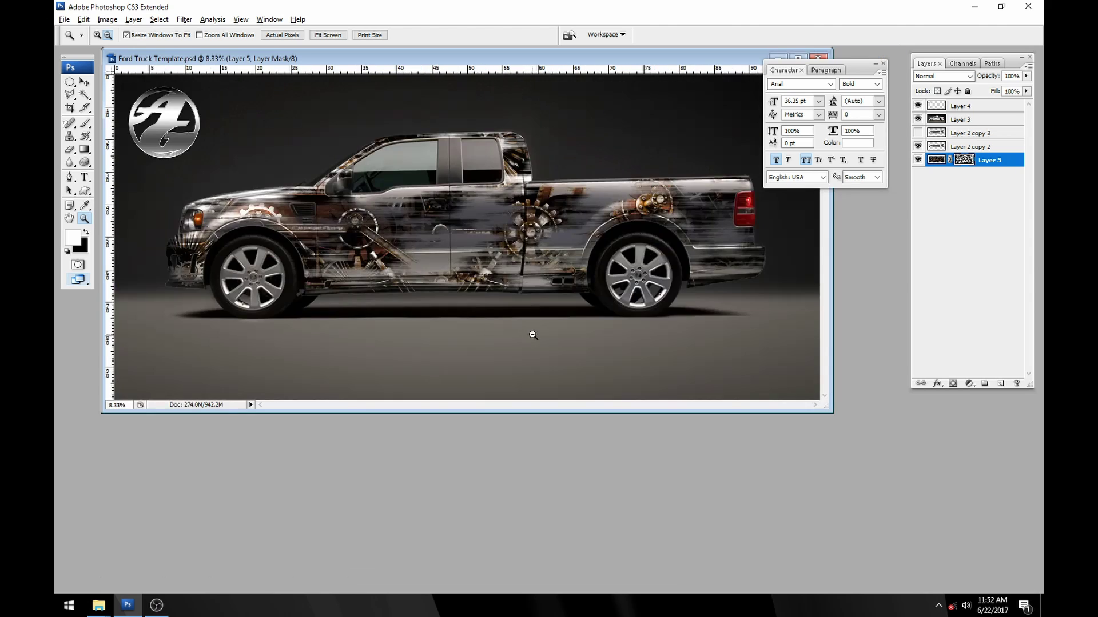
{"action": "left_click", "coordinate": [359, 244]}
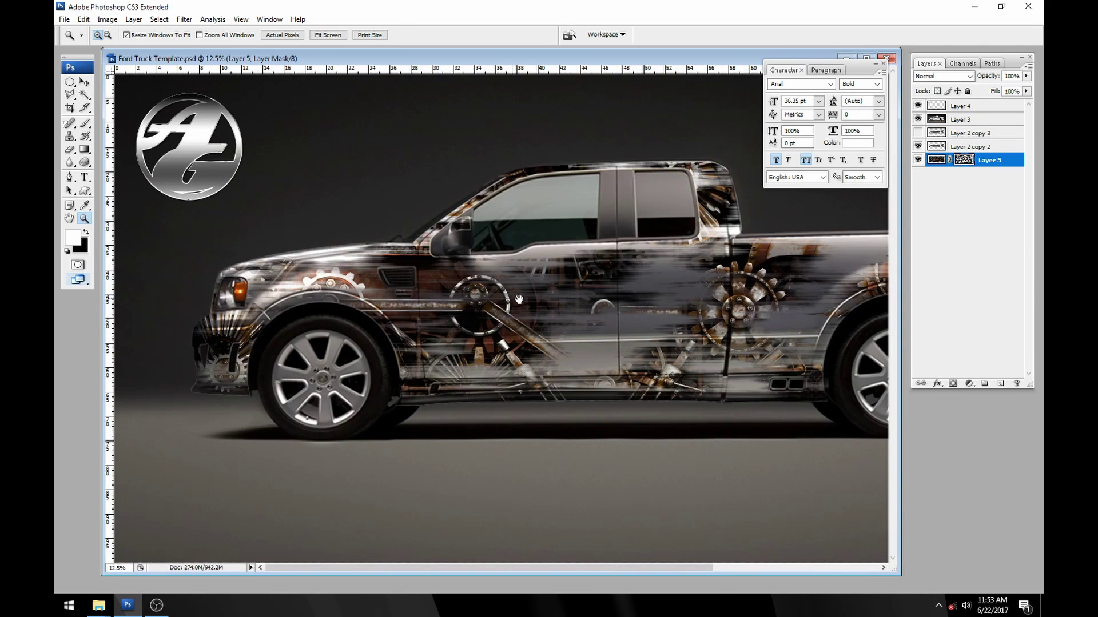
{"action": "left_click_drag", "start_coordinate": [518, 300], "coordinate": [455, 301]}
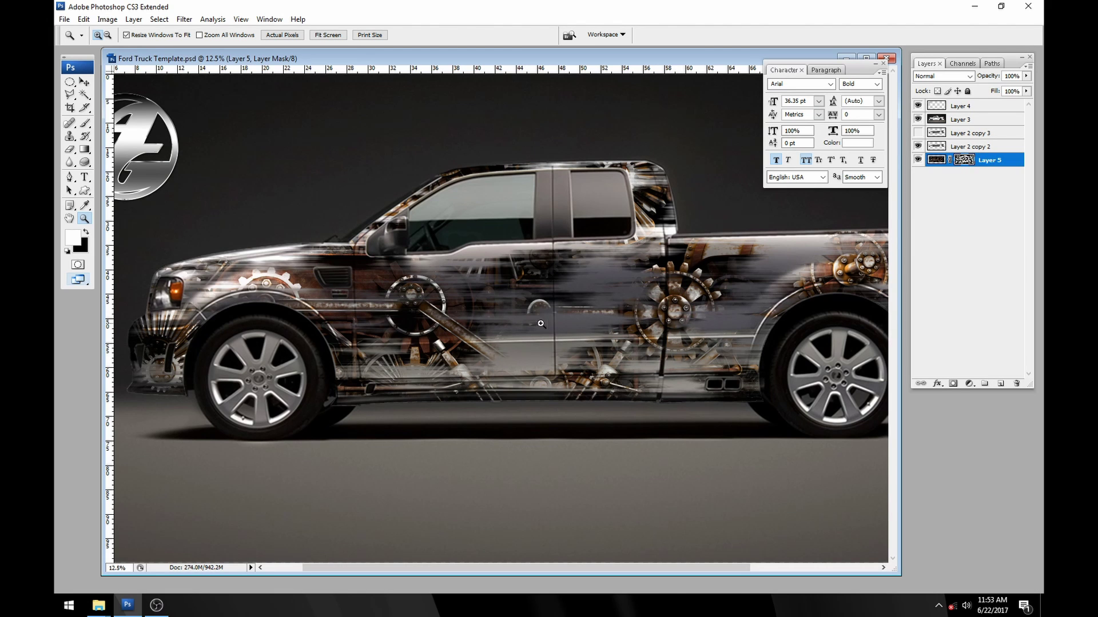
{"action": "key", "text": "alt+BackSpace"}
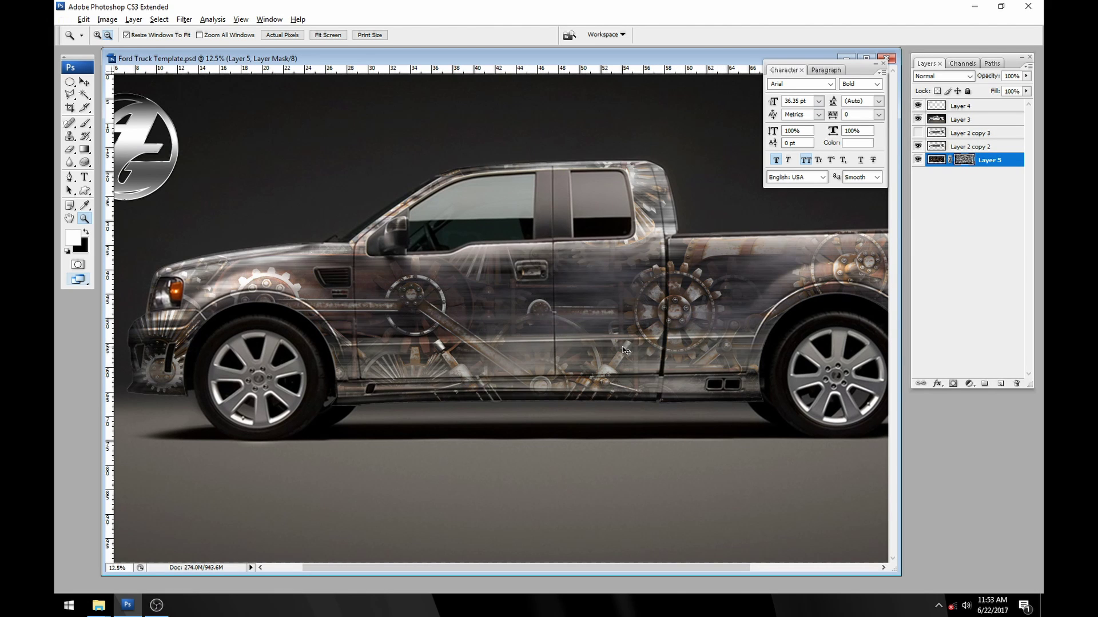
Step: Set Levels on Layer 5's mask to about 87 / 1.00 / 133 for broken, grungy patches
{"action": "key", "text": "ctrl+l"}
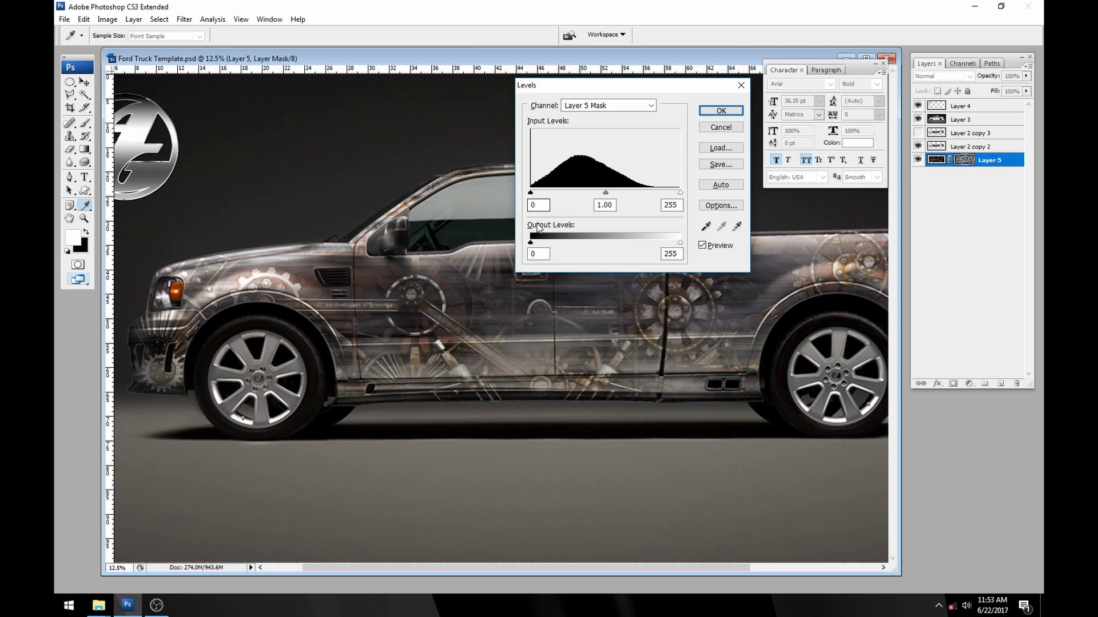
{"action": "left_click_drag", "start_coordinate": [531, 197], "coordinate": [547, 195]}
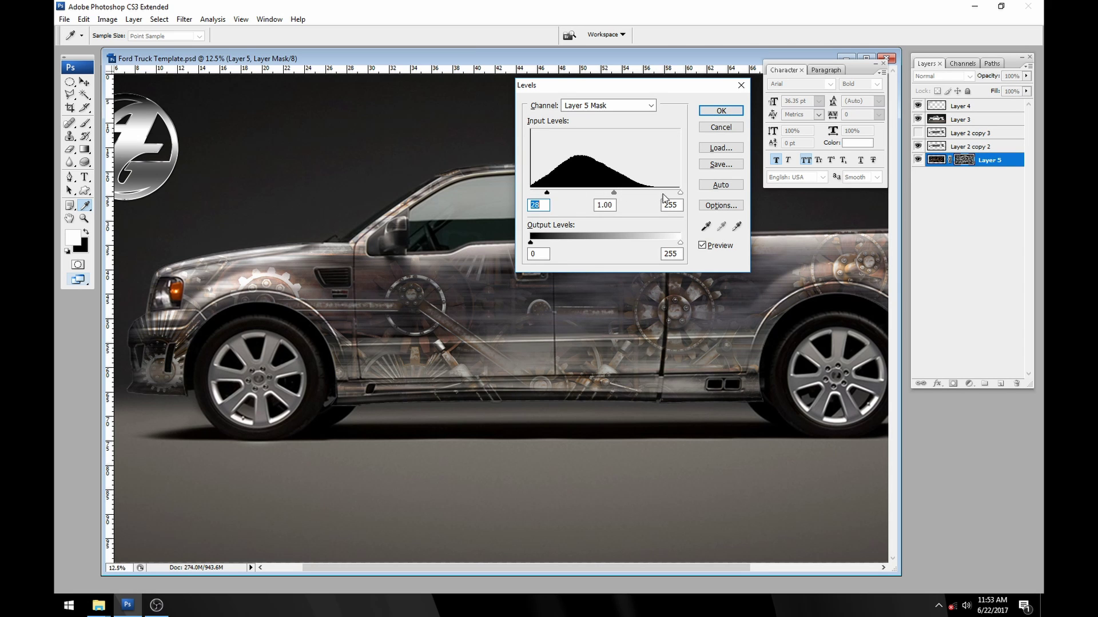
{"action": "left_click_drag", "start_coordinate": [680, 192], "coordinate": [565, 192]}
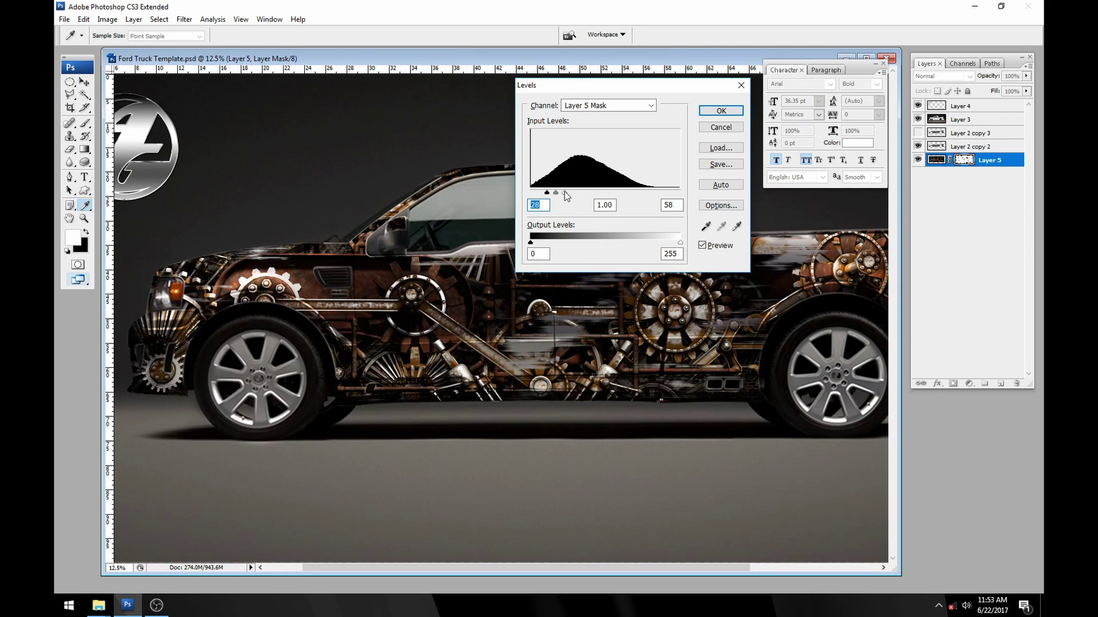
{"action": "mouse_move", "coordinate": [570, 196]}
{"action": "left_mouse_down"}
{"action": "mouse_move", "coordinate": [611, 198]}
{"action": "mouse_move", "coordinate": [564, 195]}
{"action": "mouse_move", "coordinate": [591, 194]}
{"action": "left_mouse_up"}
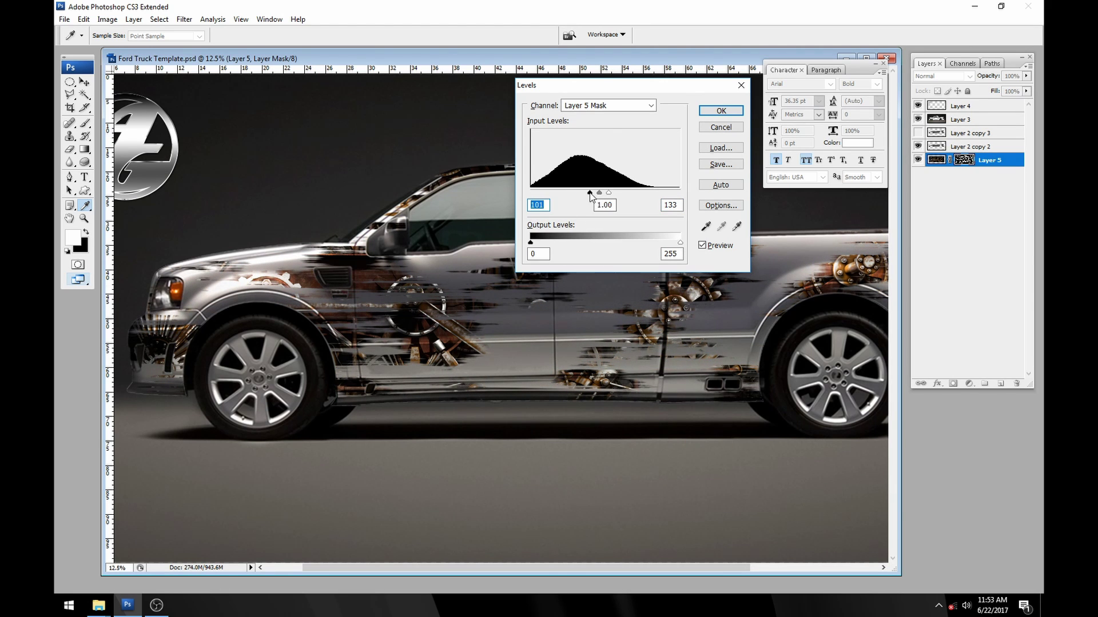
{"action": "left_click_drag", "start_coordinate": [589, 193], "coordinate": [582, 194]}
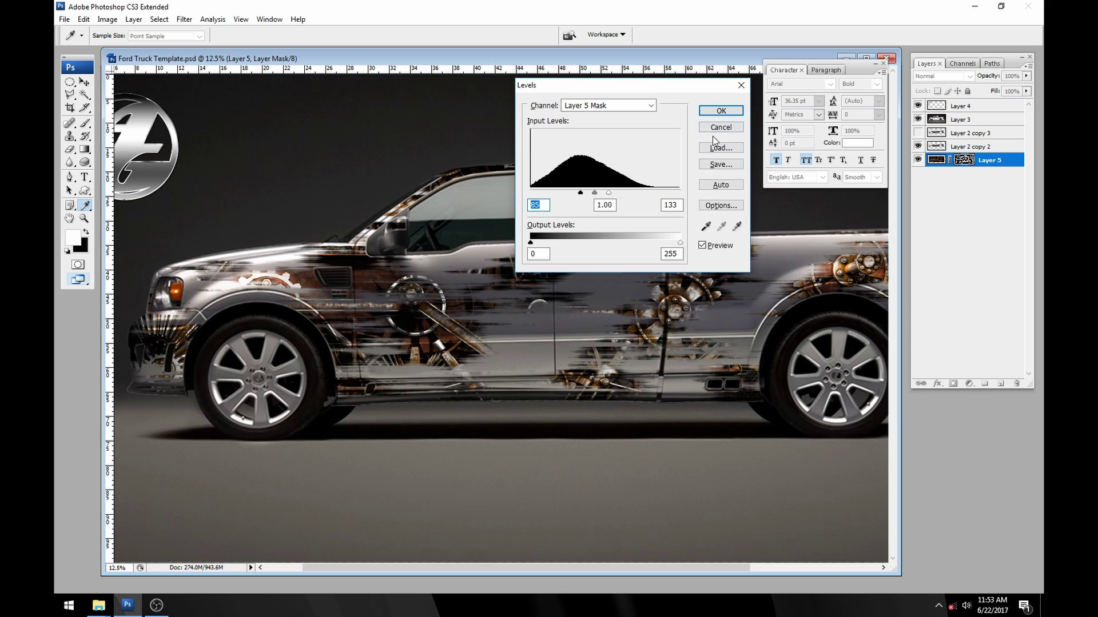
{"action": "left_click", "coordinate": [720, 111]}
{"action": "key", "text": "z"}
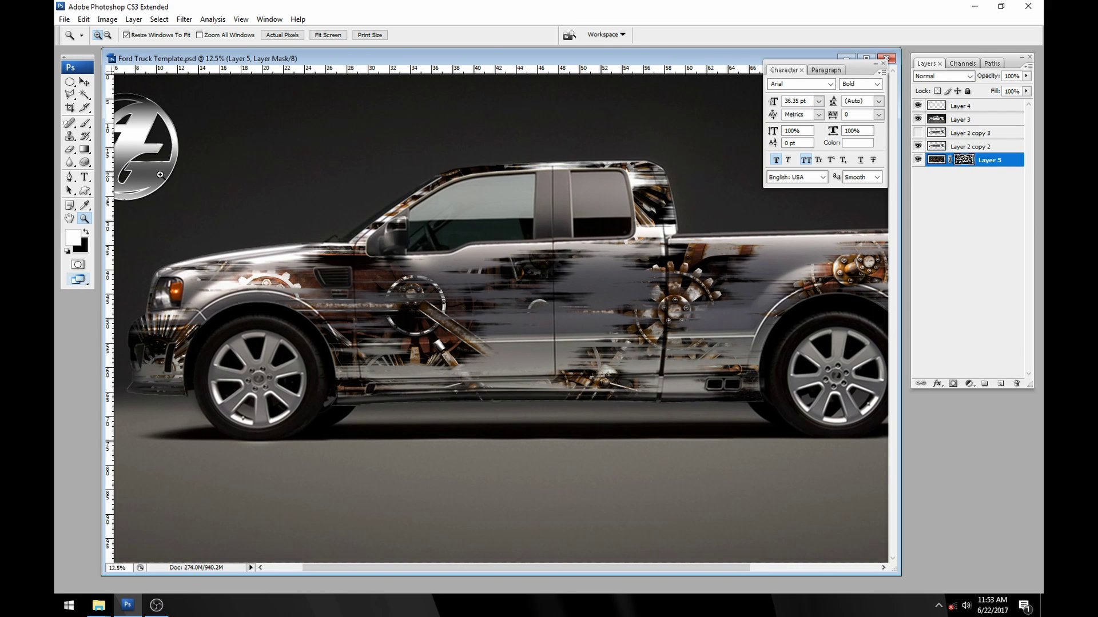
{"action": "left_click", "coordinate": [84, 82]}
{"action": "left_click", "coordinate": [936, 160]}
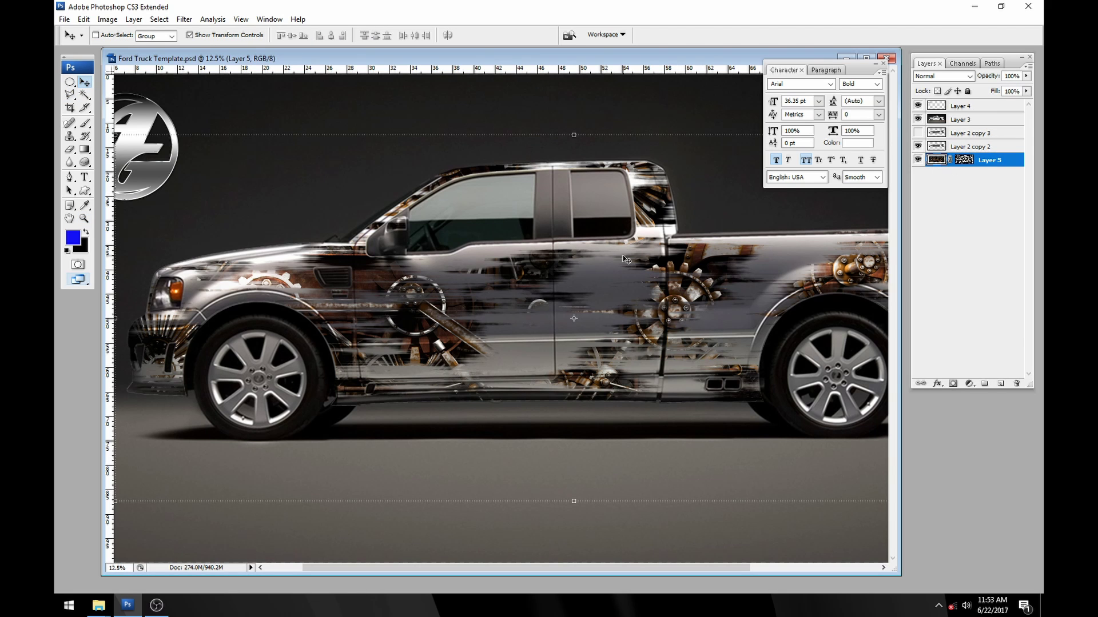
{"action": "mouse_move", "coordinate": [624, 260]}
{"action": "left_mouse_down"}
{"action": "mouse_move", "coordinate": [606, 252]}
{"action": "mouse_move", "coordinate": [646, 269]}
{"action": "mouse_move", "coordinate": [612, 263]}
{"action": "mouse_move", "coordinate": [629, 260]}
{"action": "left_mouse_up"}
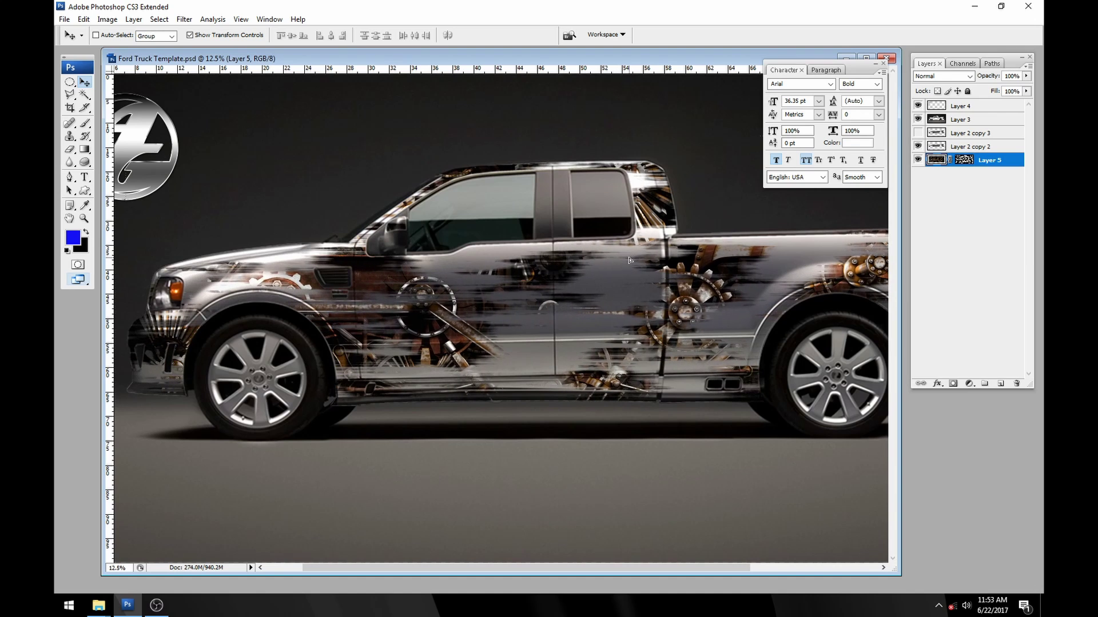
{"action": "left_click", "coordinate": [83, 19]}
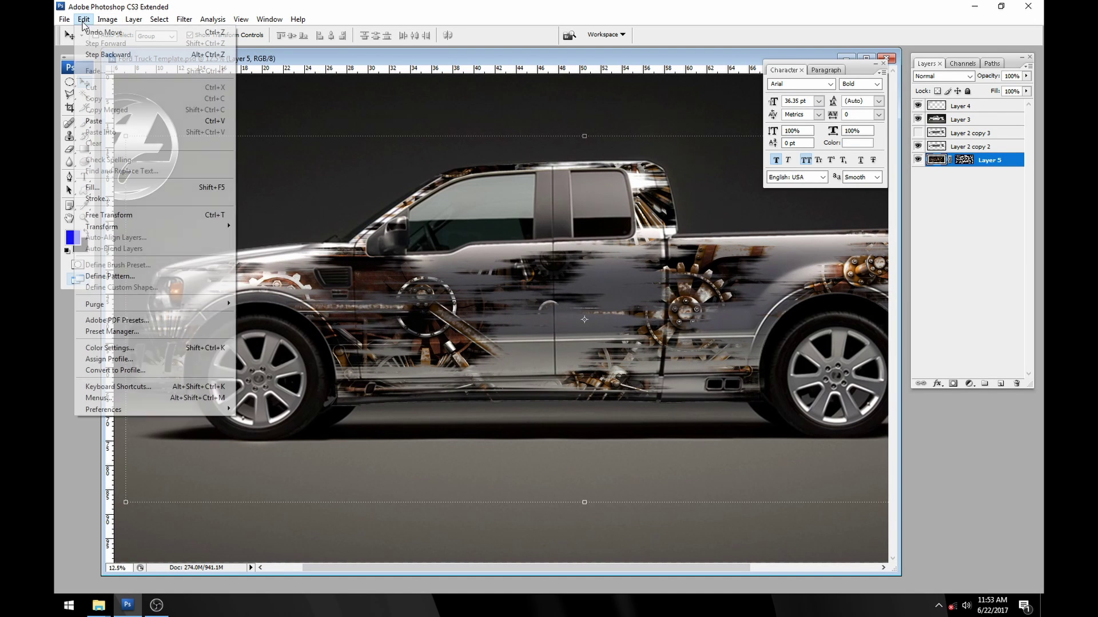
{"action": "left_click", "coordinate": [92, 54]}
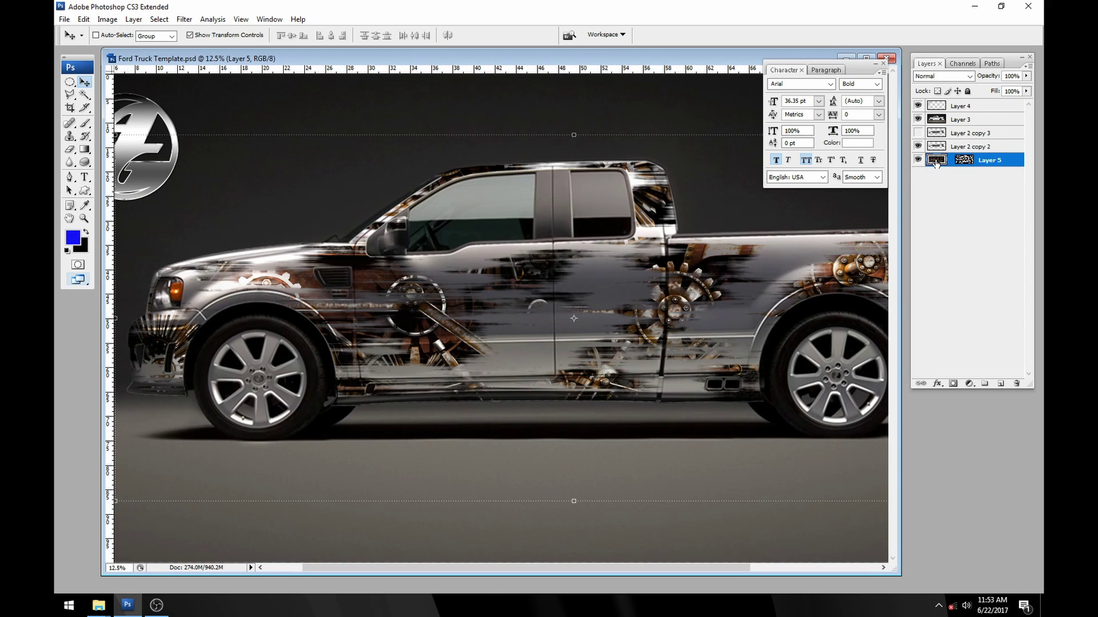
{"action": "left_click_drag", "start_coordinate": [665, 239], "coordinate": [642, 228]}
{"action": "left_click", "coordinate": [84, 21]}
{"action": "left_click", "coordinate": [100, 54]}
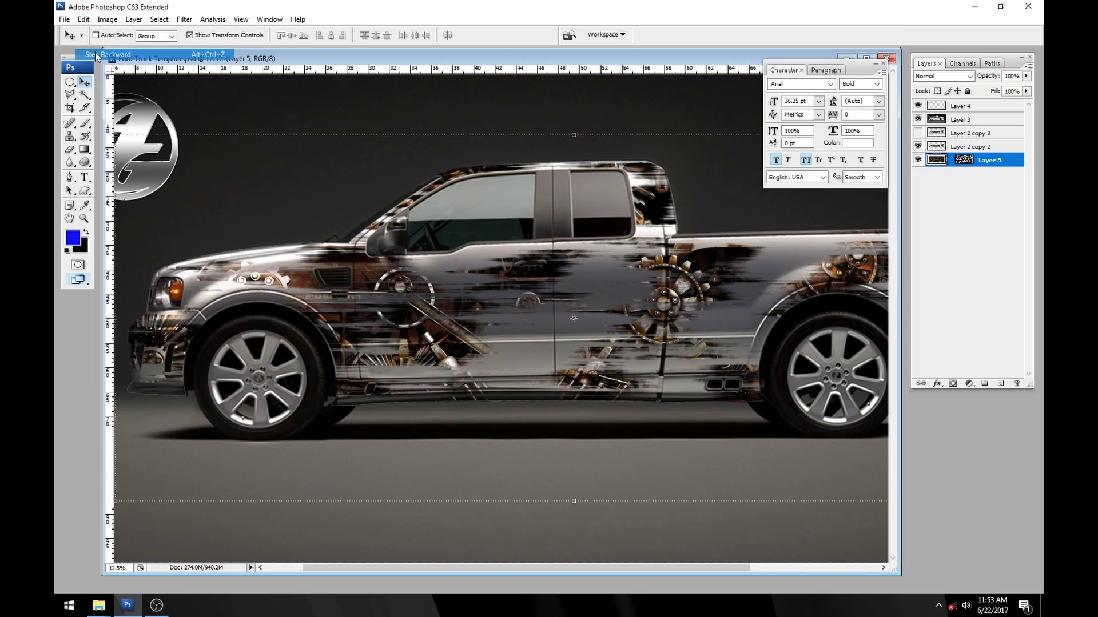
{"action": "left_click", "coordinate": [964, 161]}
{"action": "left_click_drag", "start_coordinate": [628, 271], "coordinate": [594, 267]}
{"action": "left_click", "coordinate": [84, 19]}
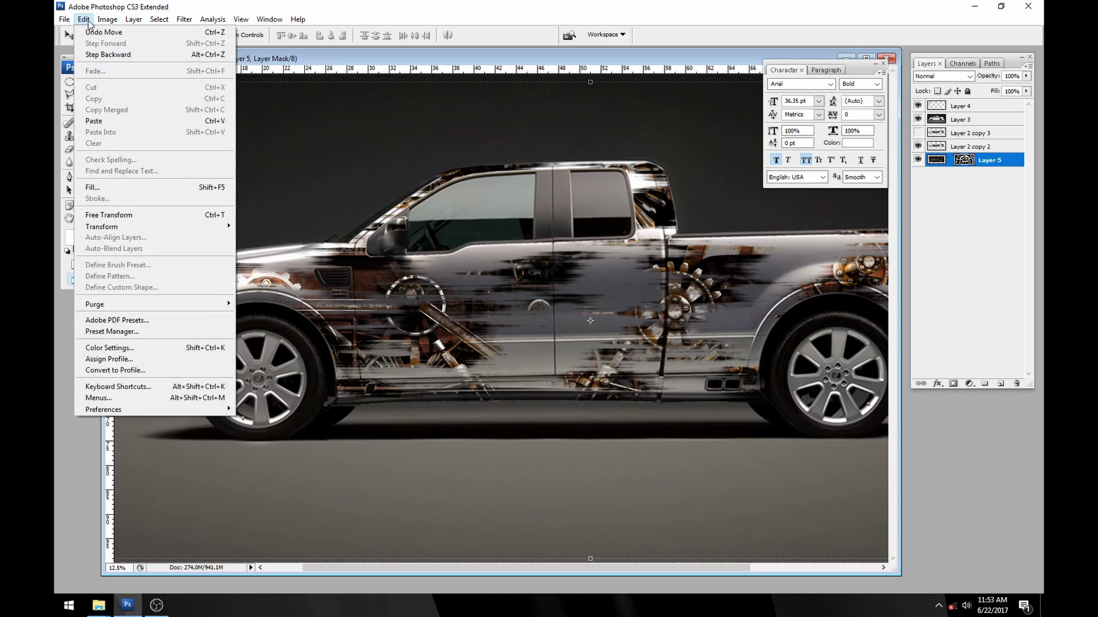
{"action": "left_click", "coordinate": [100, 55]}
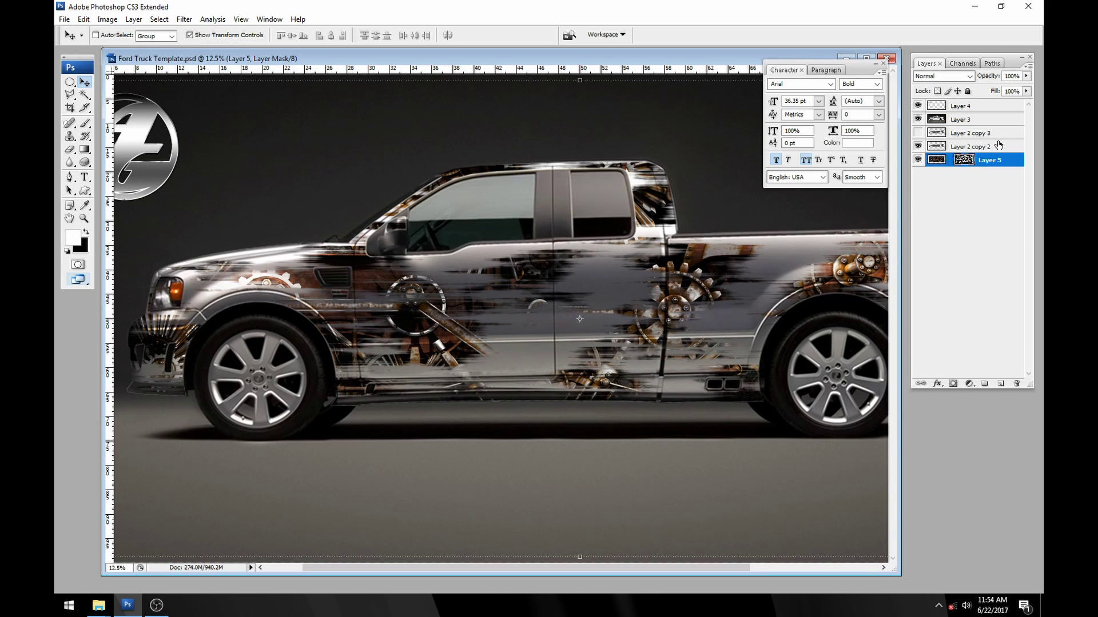
{"action": "left_click", "coordinate": [918, 159], "text": "alt"}
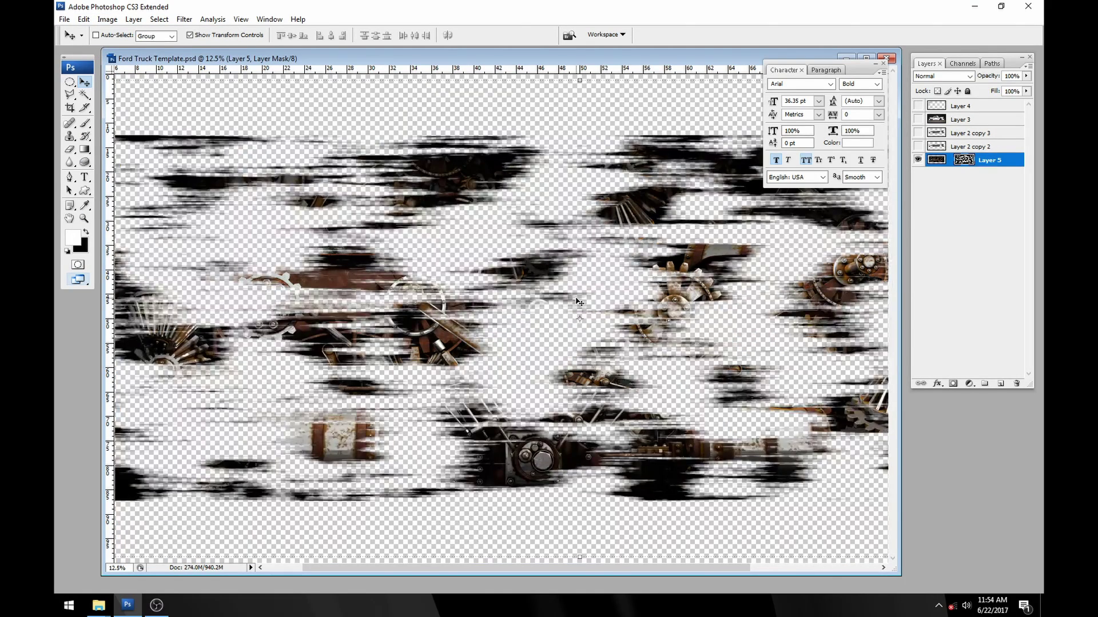
{"action": "left_click", "coordinate": [918, 147]}
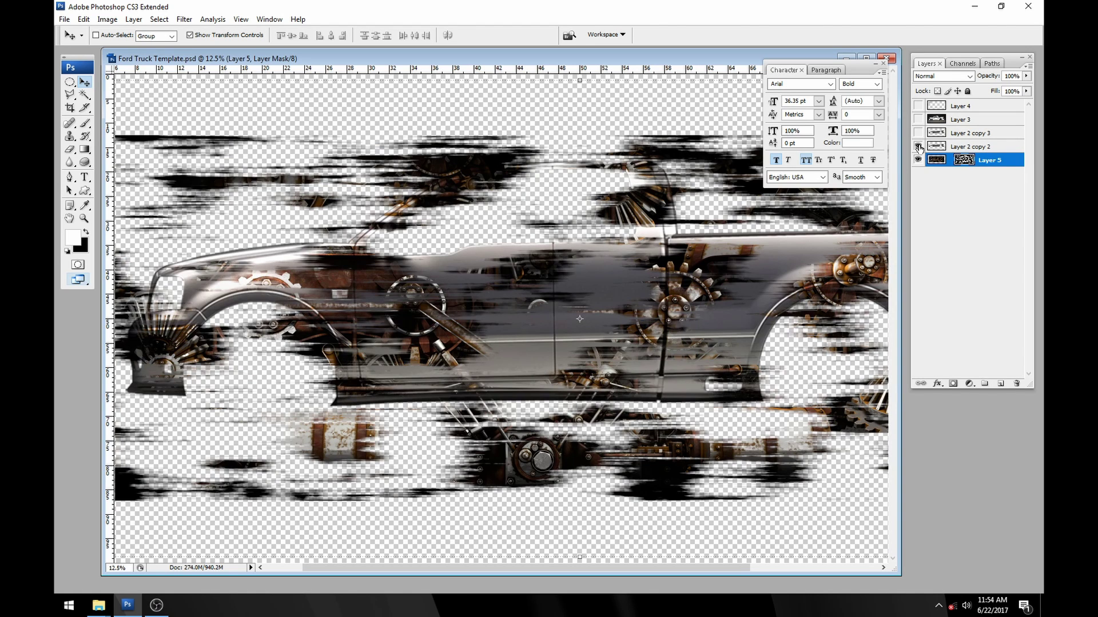
{"action": "left_click_drag", "start_coordinate": [918, 146], "coordinate": [921, 110]}
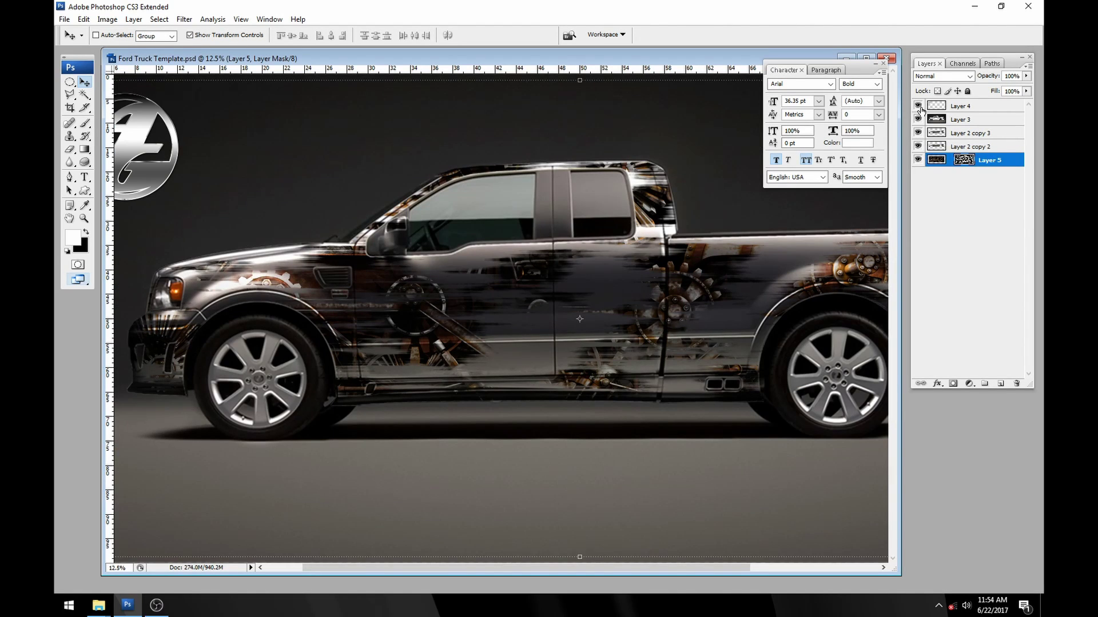
{"action": "left_click", "coordinate": [918, 133]}
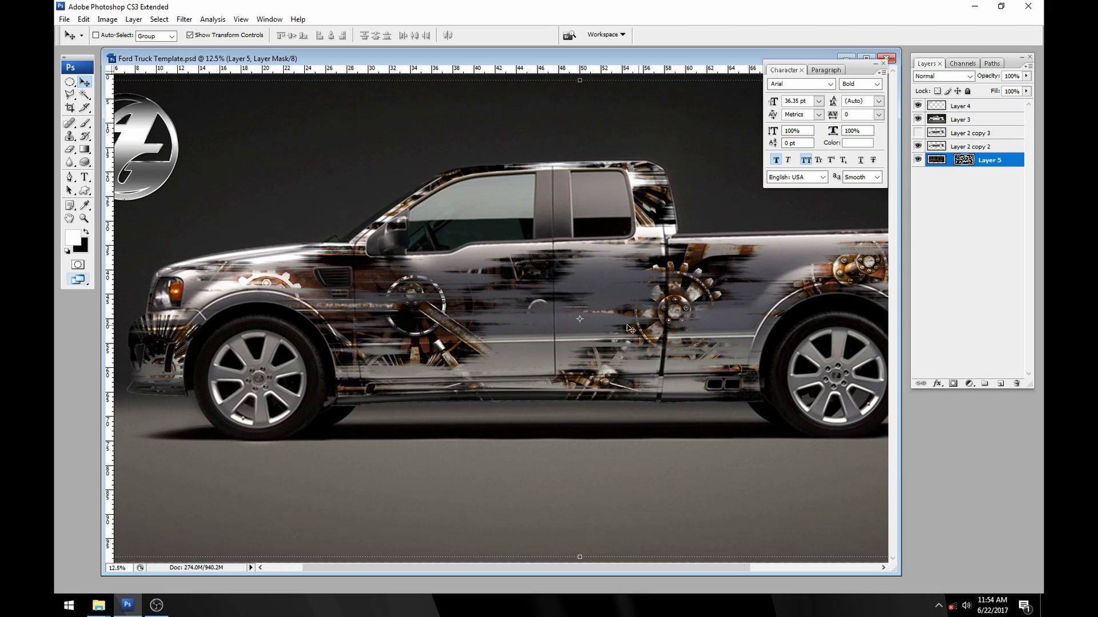
{"action": "scroll", "coordinate": [558, 328], "scroll_direction": "left", "scroll_amount": 2}
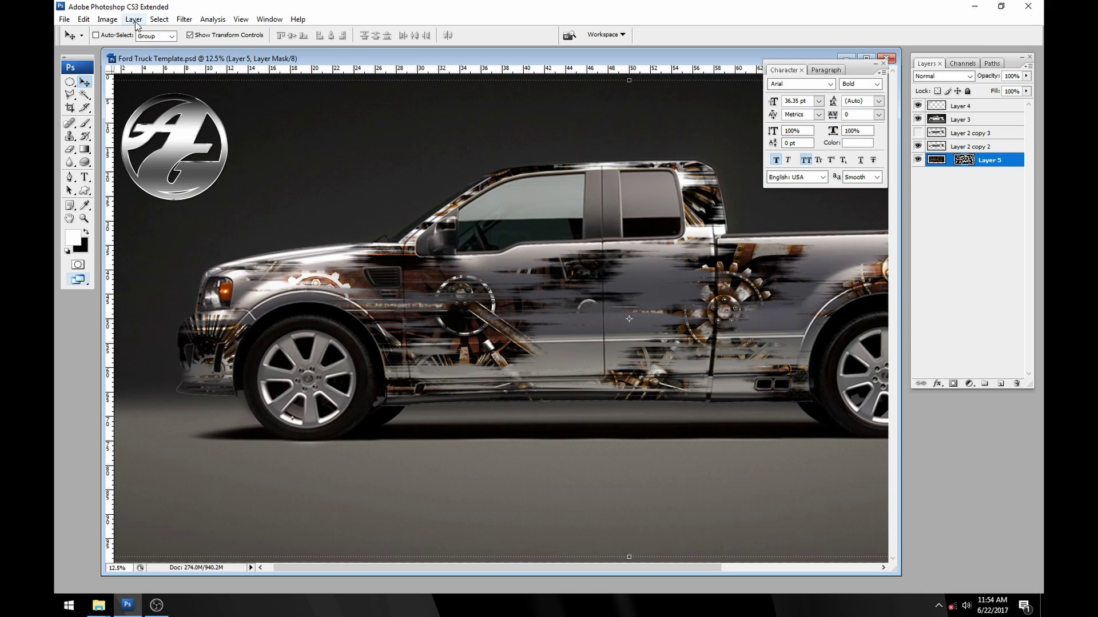
Step: Start a Warp transform on Layer 5 and bend its top-left corner downward
{"action": "left_click", "coordinate": [108, 21]}
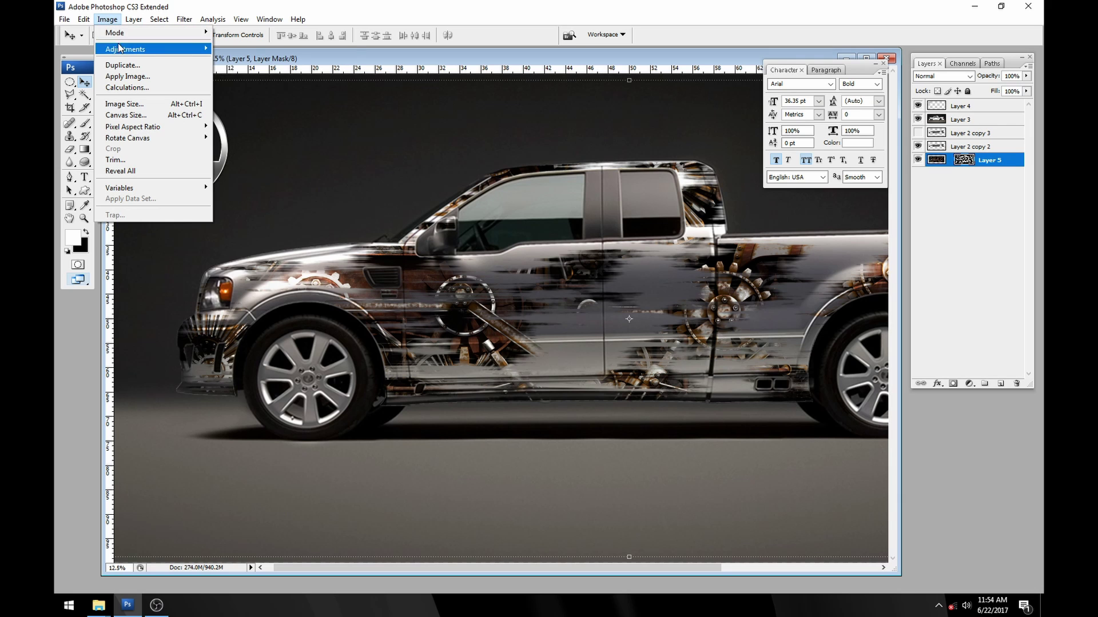
{"action": "mouse_move", "coordinate": [86, 17]}
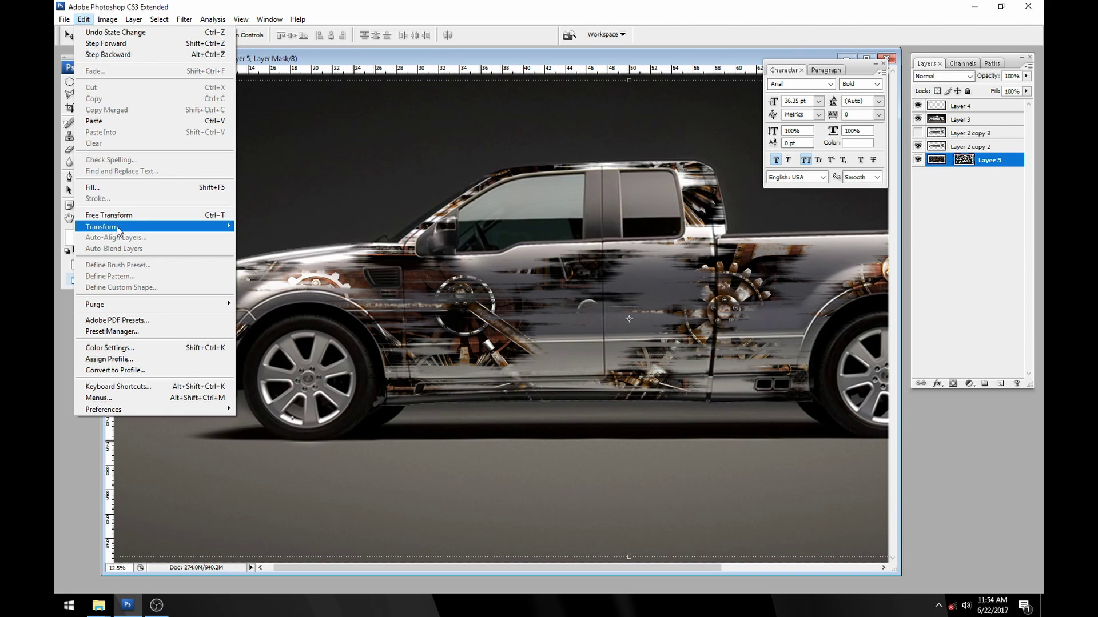
{"action": "mouse_move", "coordinate": [117, 227]}
{"action": "left_click", "coordinate": [277, 297]}
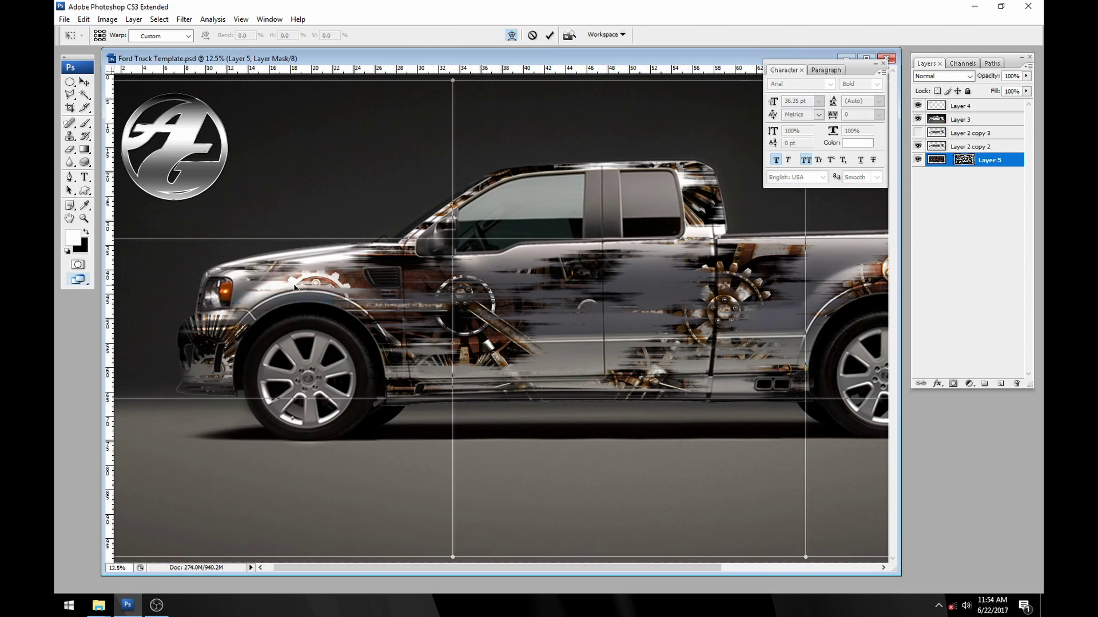
{"action": "key", "text": "ctrl+minus"}
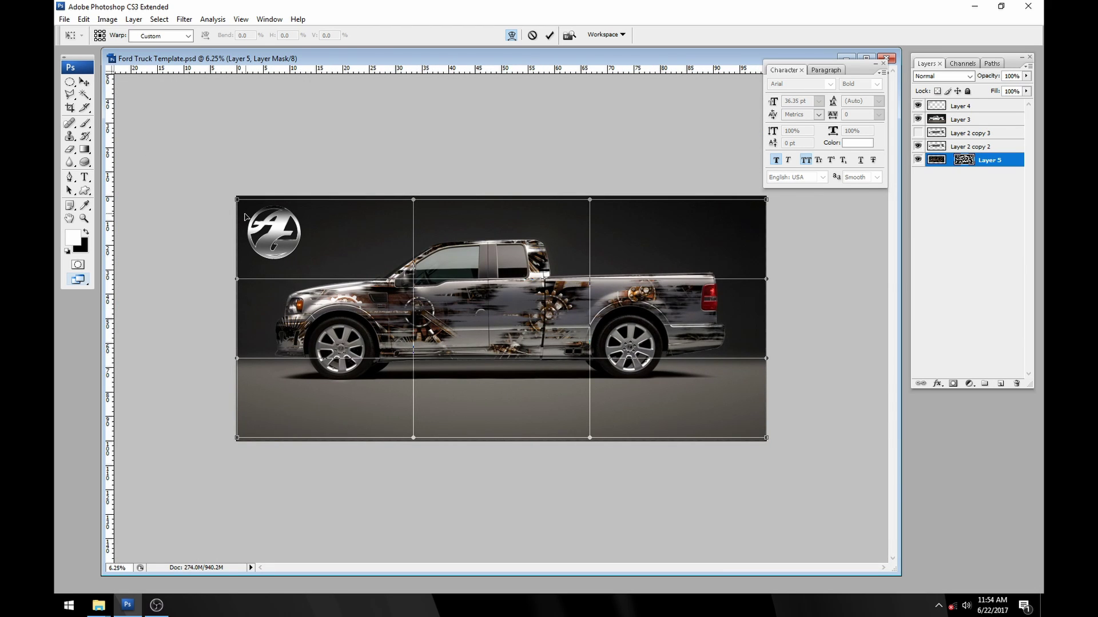
{"action": "left_click_drag", "start_coordinate": [237, 203], "coordinate": [234, 303]}
{"action": "left_click_drag", "start_coordinate": [331, 297], "coordinate": [328, 299]}
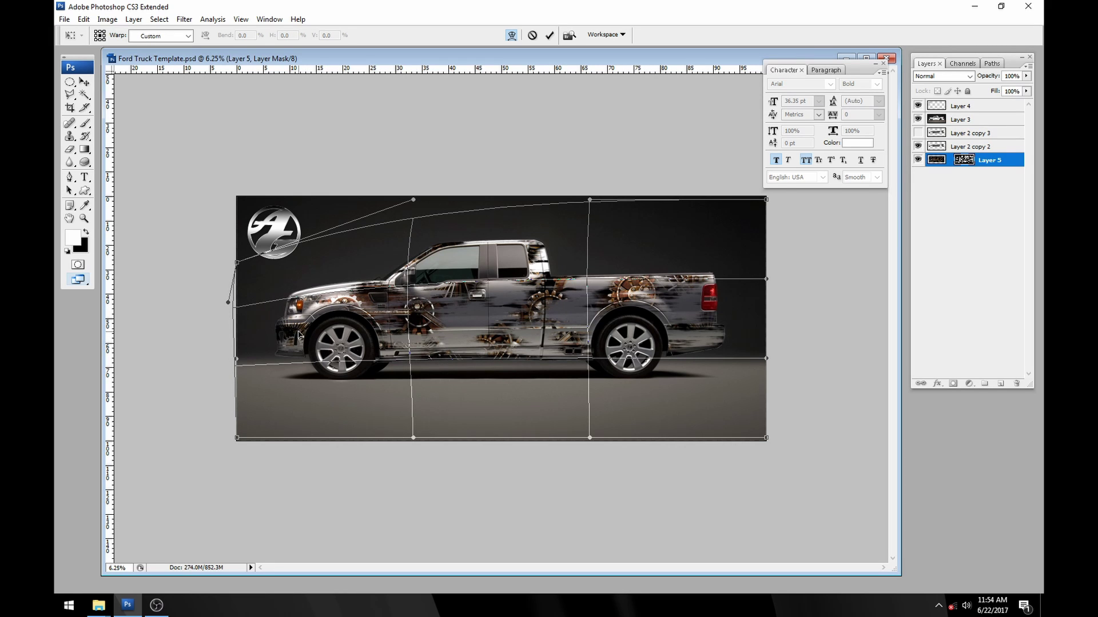
Step: Curve the warp mesh around the truck front, cab and arched top, then apply it
{"action": "key", "text": "ctrl+plus"}
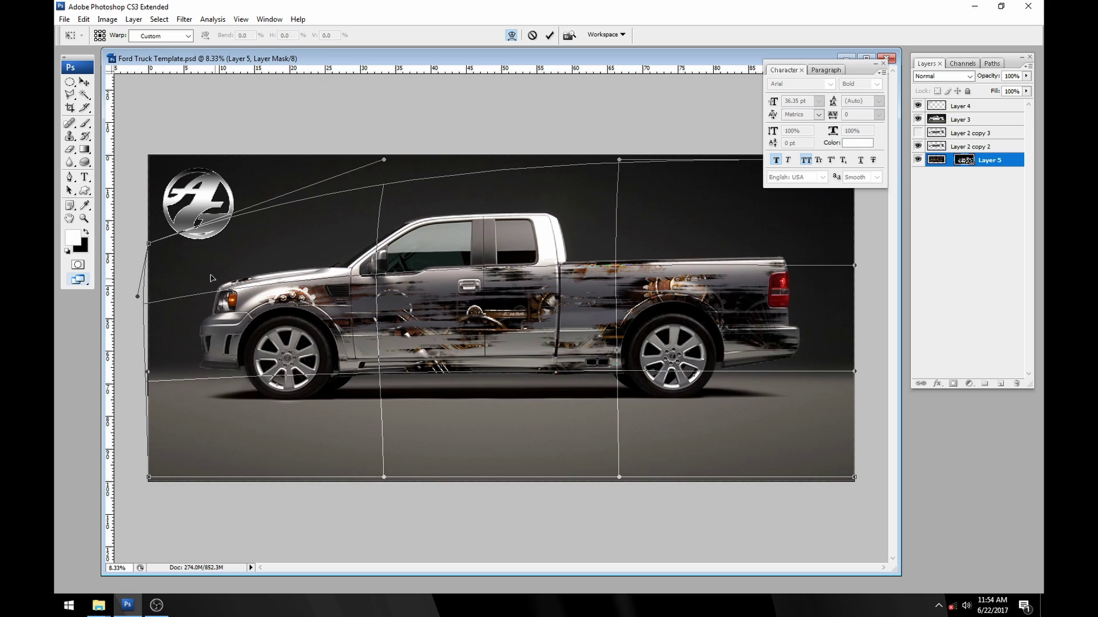
{"action": "left_click_drag", "start_coordinate": [148, 245], "coordinate": [143, 240]}
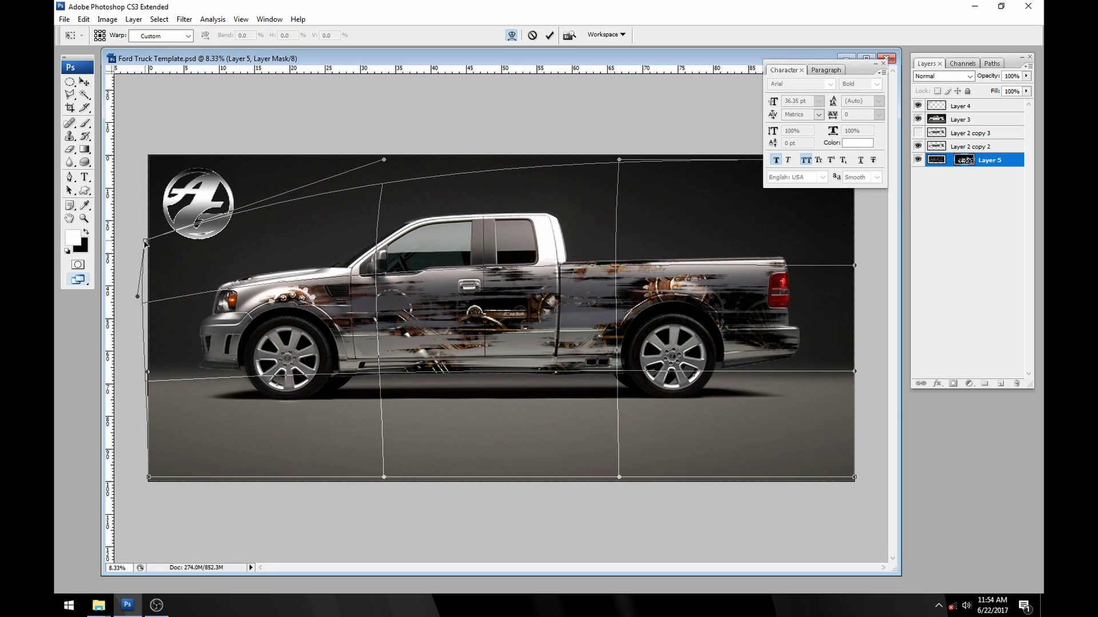
{"action": "left_click_drag", "start_coordinate": [382, 162], "coordinate": [146, 149]}
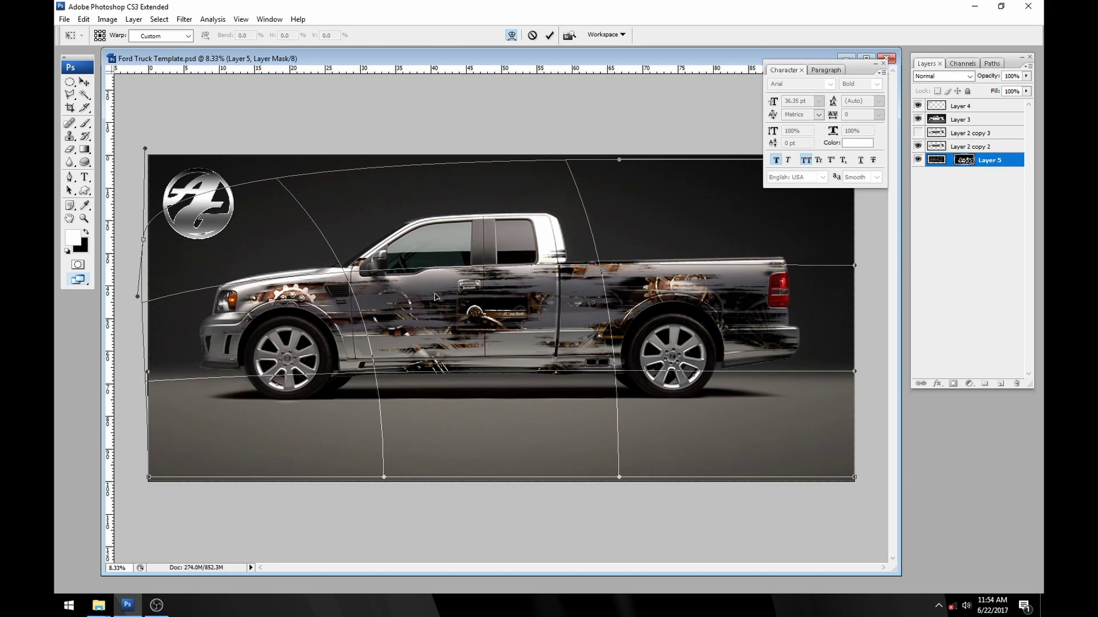
{"action": "left_click_drag", "start_coordinate": [265, 276], "coordinate": [246, 291]}
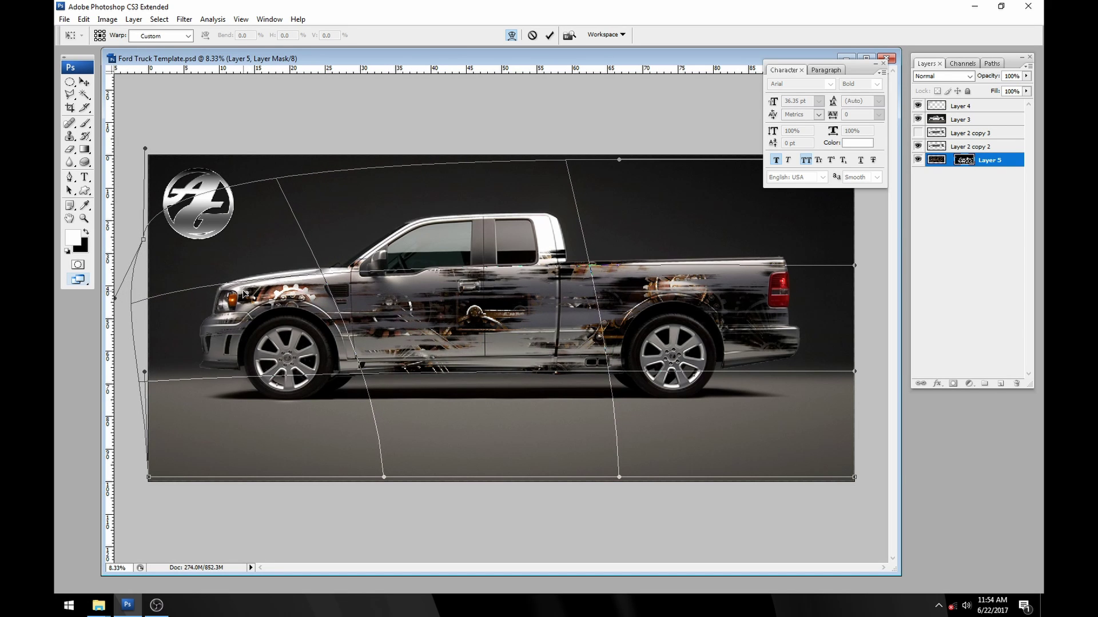
{"action": "left_click_drag", "start_coordinate": [360, 284], "coordinate": [369, 280]}
{"action": "left_click_drag", "start_coordinate": [158, 316], "coordinate": [232, 315]}
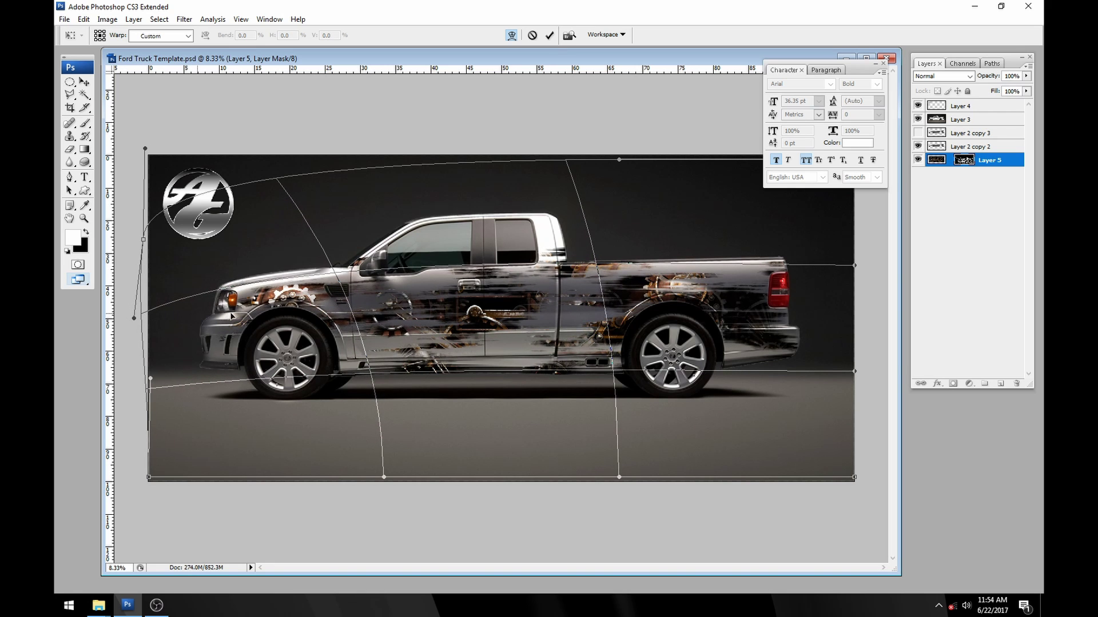
{"action": "left_click_drag", "start_coordinate": [341, 303], "coordinate": [337, 297]}
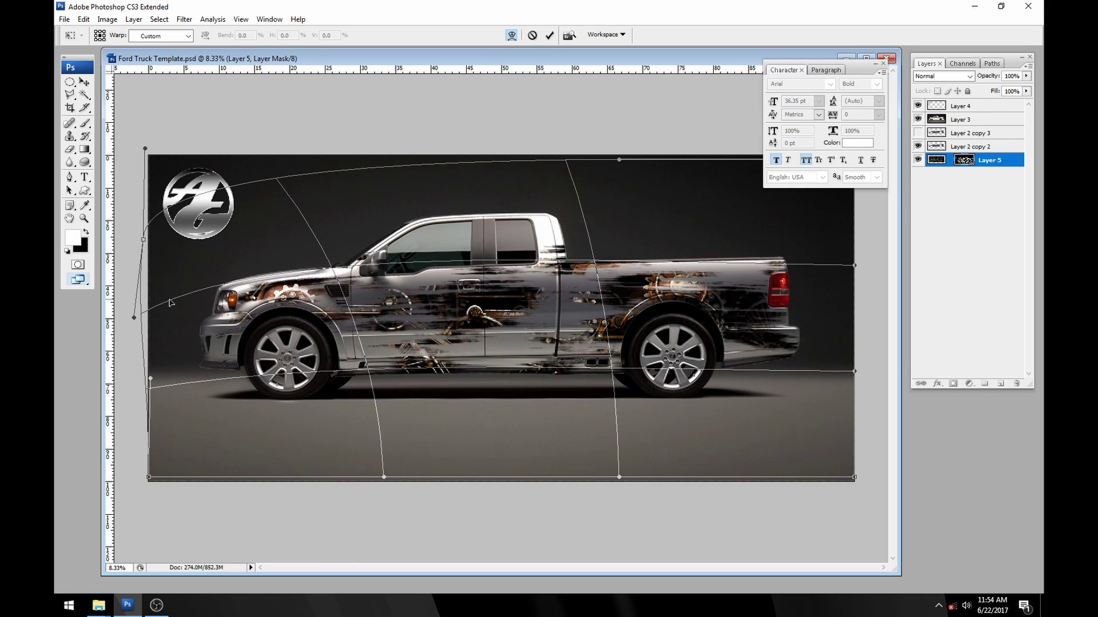
{"action": "left_click_drag", "start_coordinate": [170, 302], "coordinate": [184, 314]}
{"action": "mouse_move", "coordinate": [380, 321]}
{"action": "left_mouse_down"}
{"action": "mouse_move", "coordinate": [362, 319]}
{"action": "mouse_move", "coordinate": [378, 327]}
{"action": "left_mouse_up"}
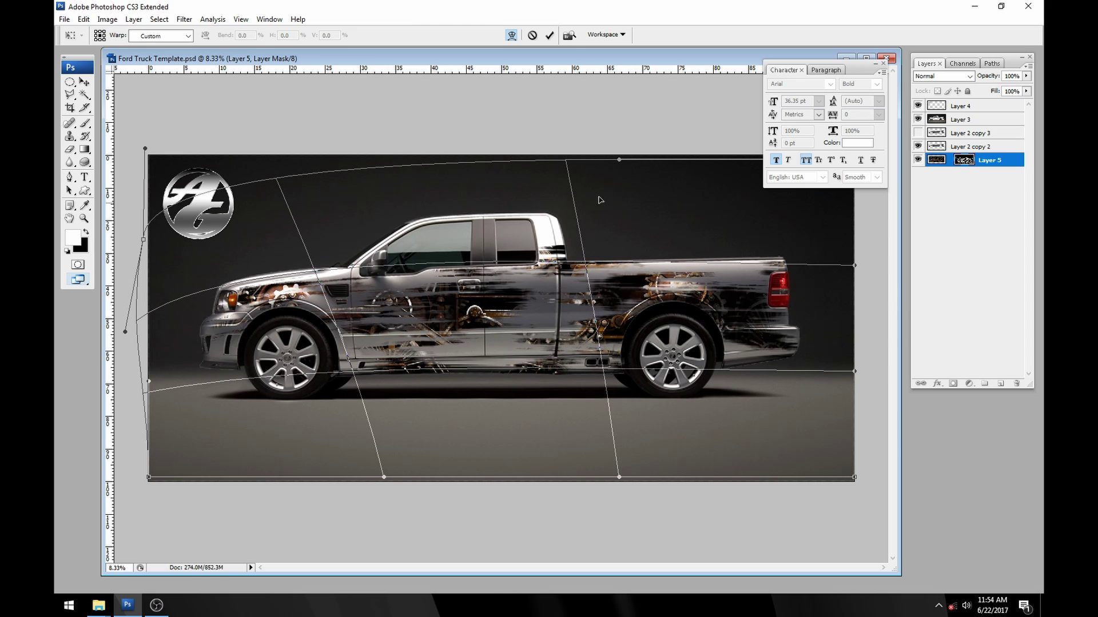
{"action": "left_click_drag", "start_coordinate": [621, 165], "coordinate": [612, 137]}
{"action": "key", "text": "Return"}
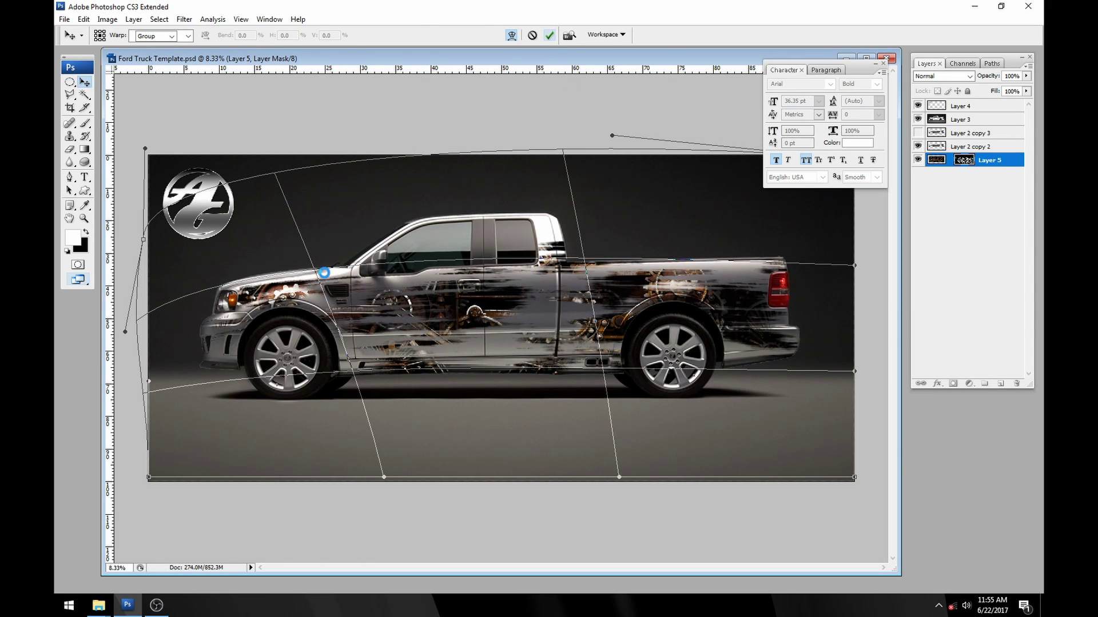
Step: Zoom in on the truck's side and load Layer 5's mask as a selection
{"action": "left_click", "coordinate": [84, 219]}
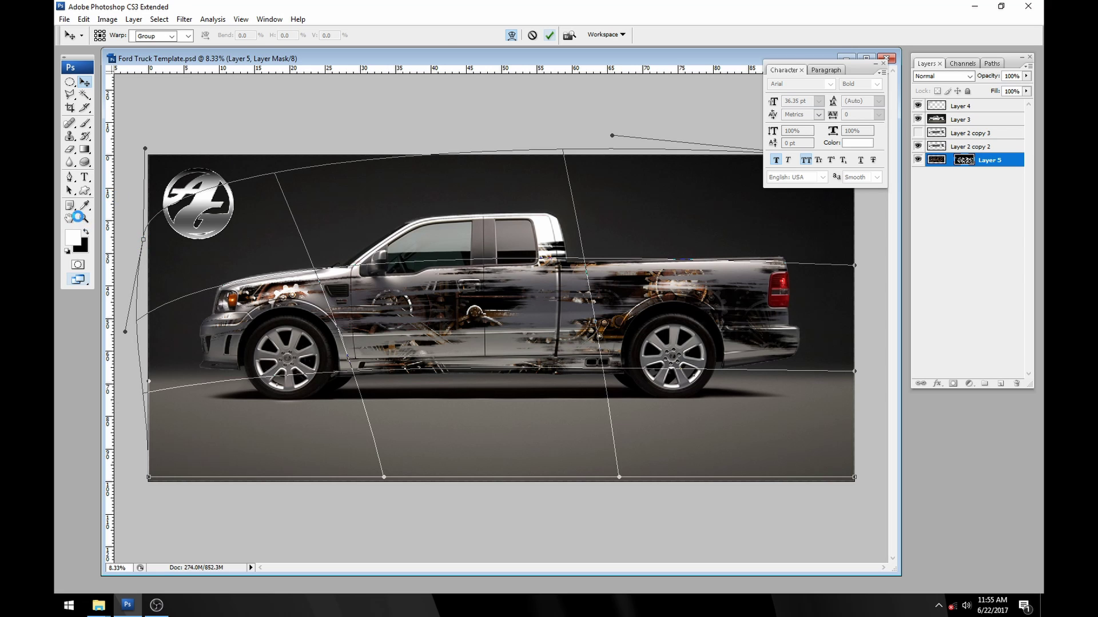
{"action": "left_click", "coordinate": [485, 325]}
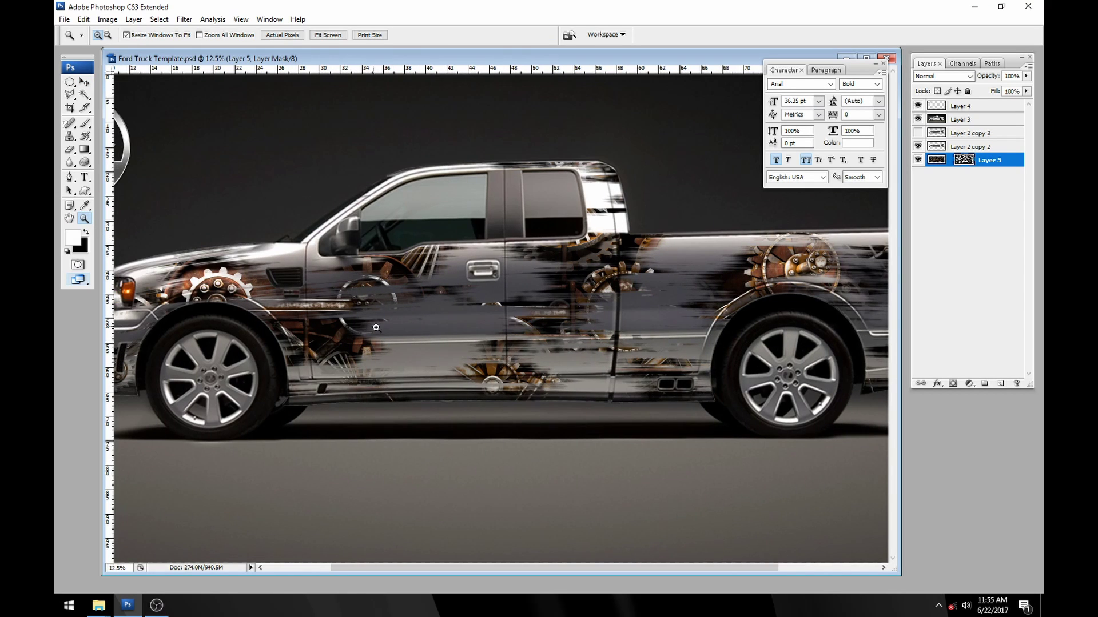
{"action": "left_click_drag", "start_coordinate": [432, 362], "coordinate": [596, 375]}
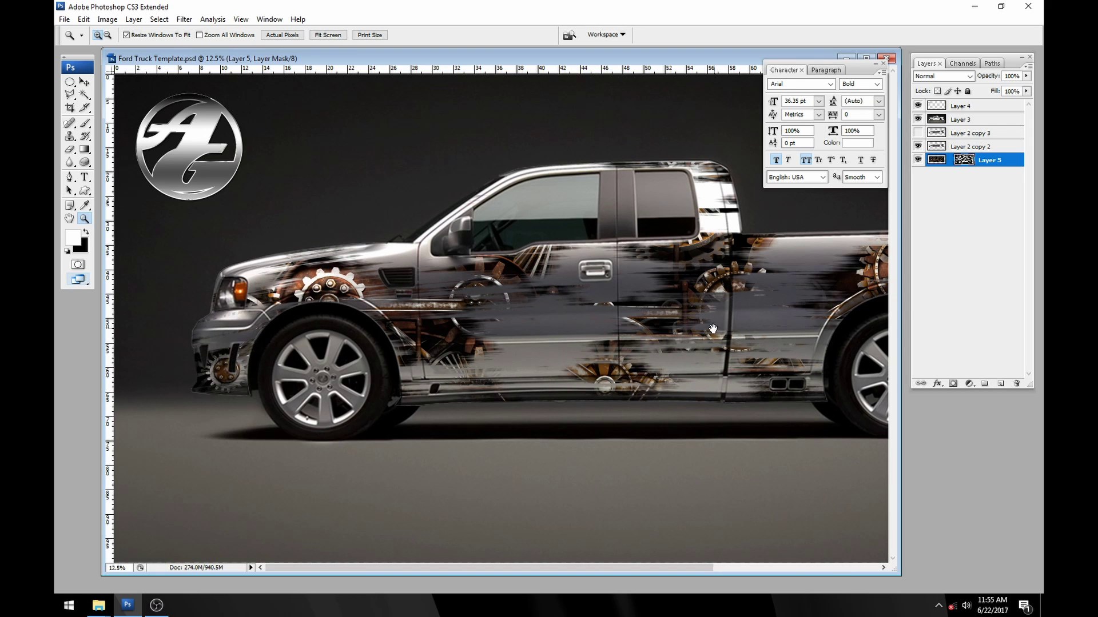
{"action": "left_click_drag", "start_coordinate": [713, 329], "coordinate": [506, 309]}
{"action": "left_click", "coordinate": [472, 276]}
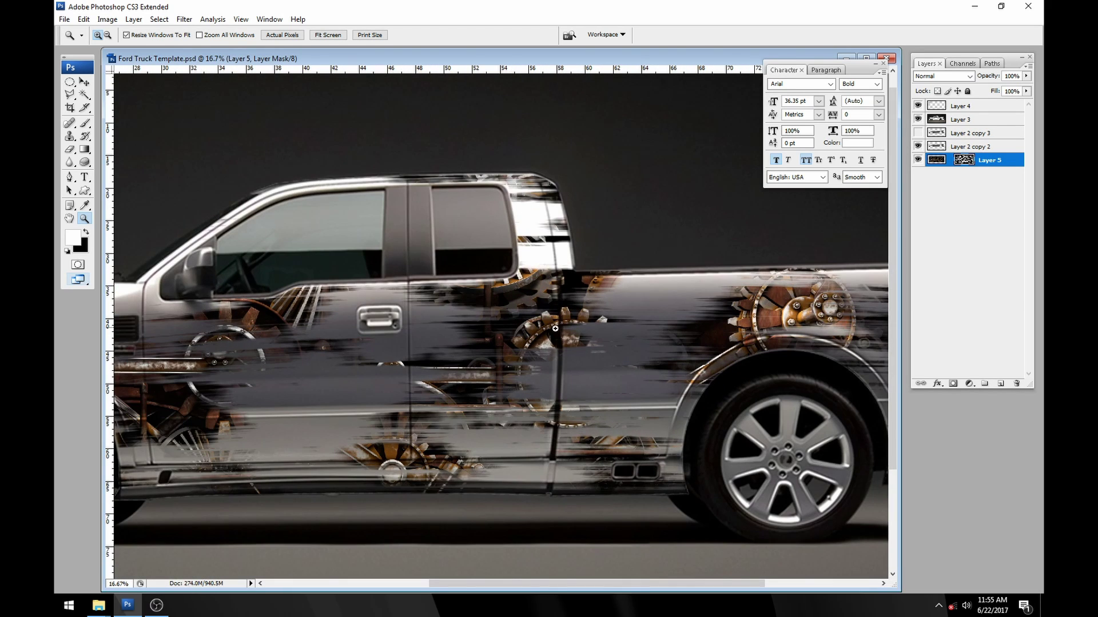
{"action": "left_click", "coordinate": [964, 161], "text": "ctrl"}
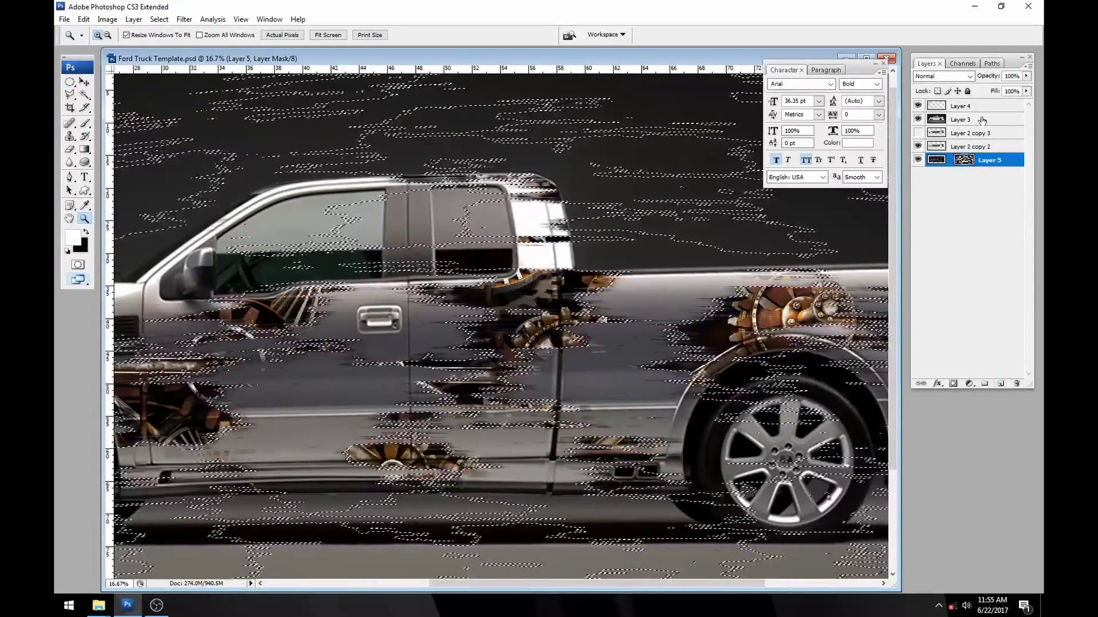
{"action": "left_click", "coordinate": [161, 20]}
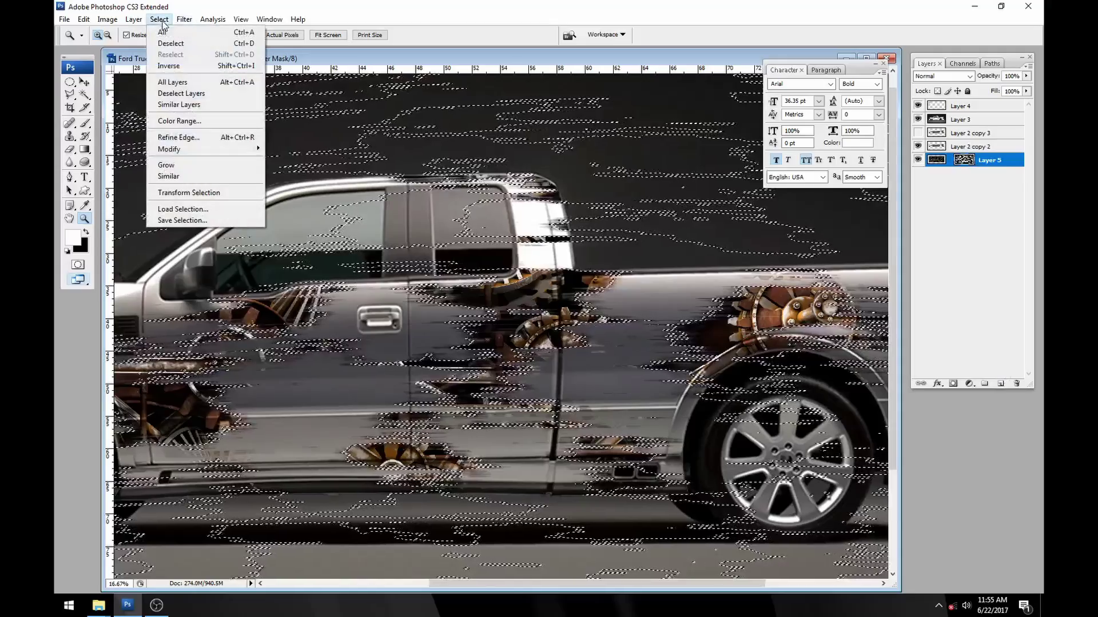
{"action": "key", "text": "Escape"}
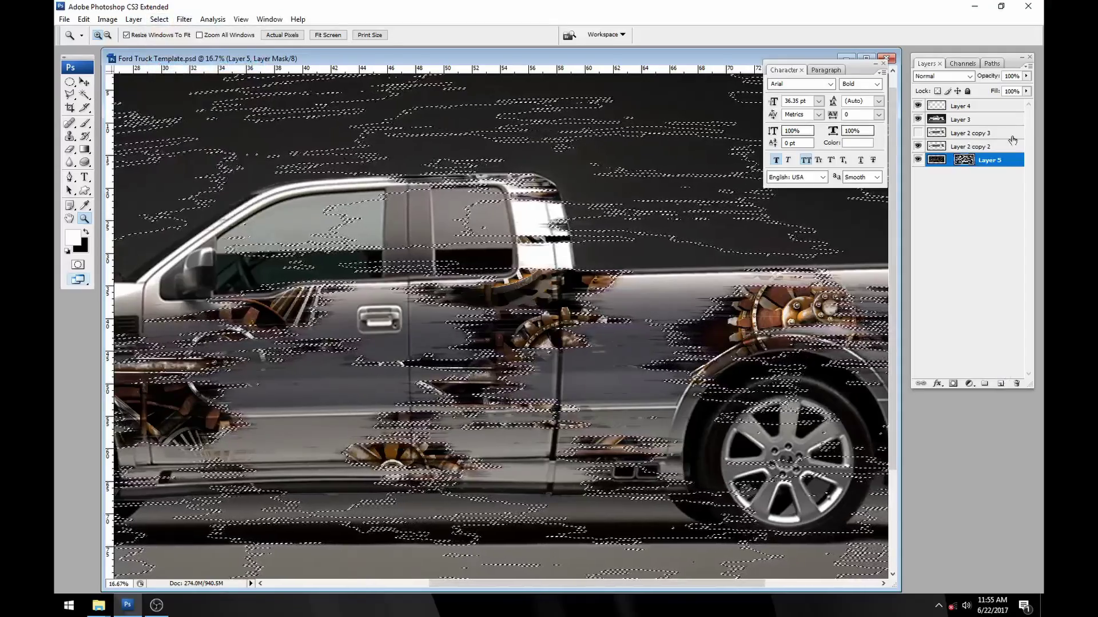
{"action": "left_click", "coordinate": [1001, 383]}
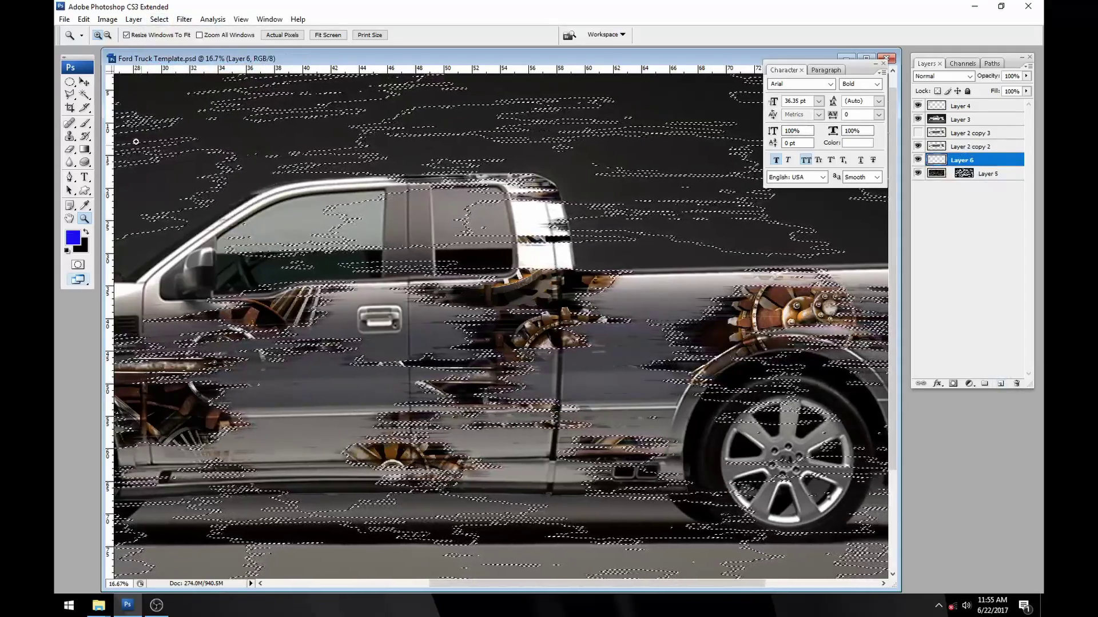
{"action": "key", "text": "ctrl+BackSpace"}
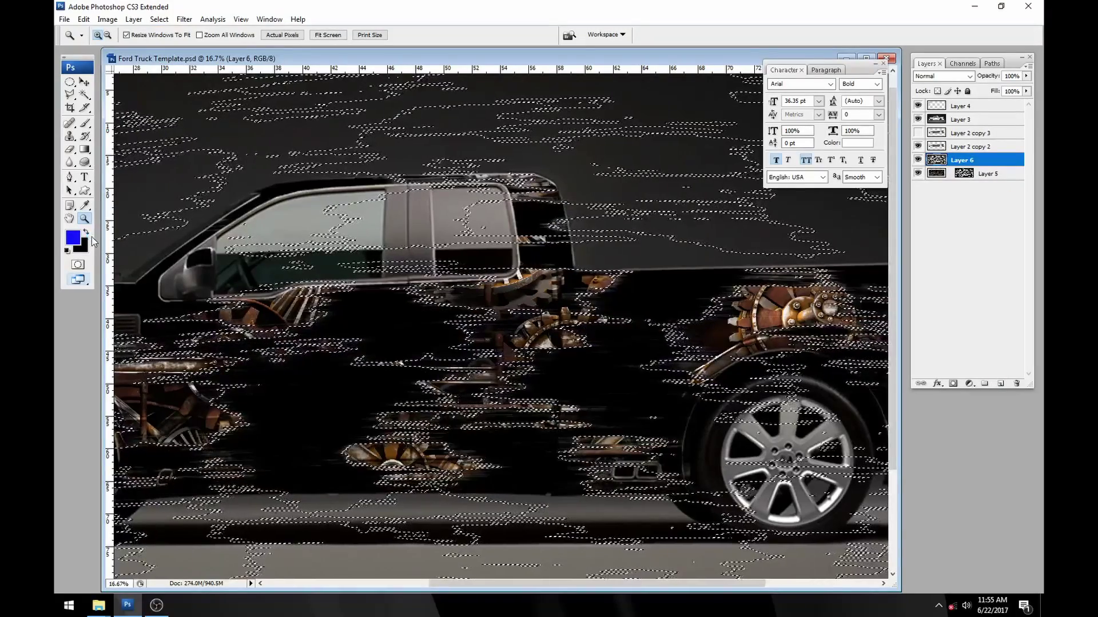
{"action": "key", "text": "ctrl+d"}
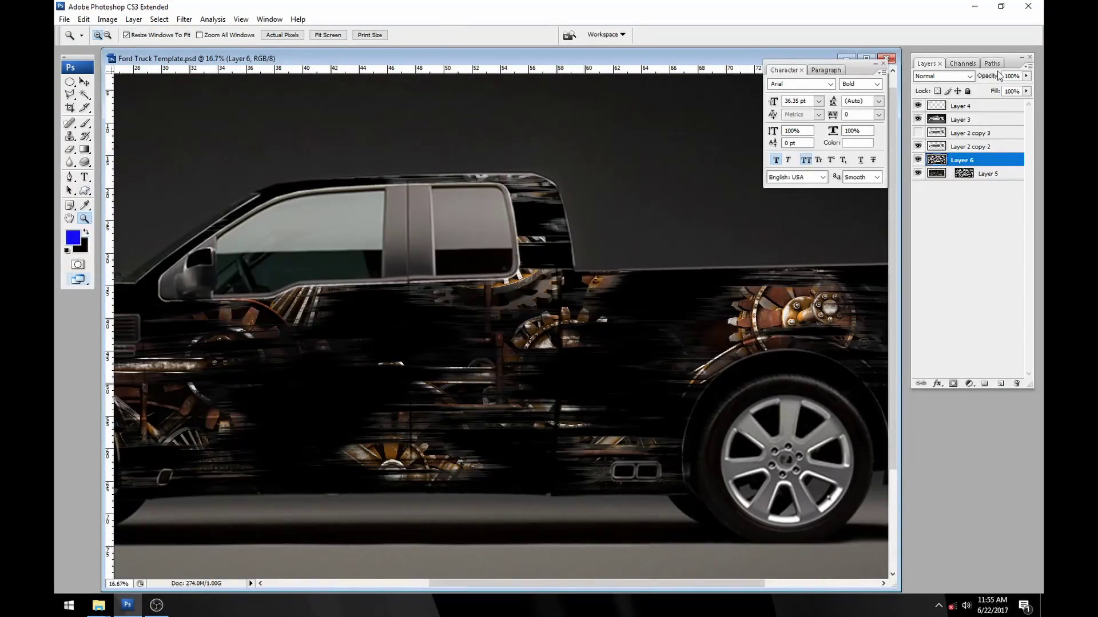
{"action": "left_click_drag", "start_coordinate": [918, 119], "coordinate": [918, 105]}
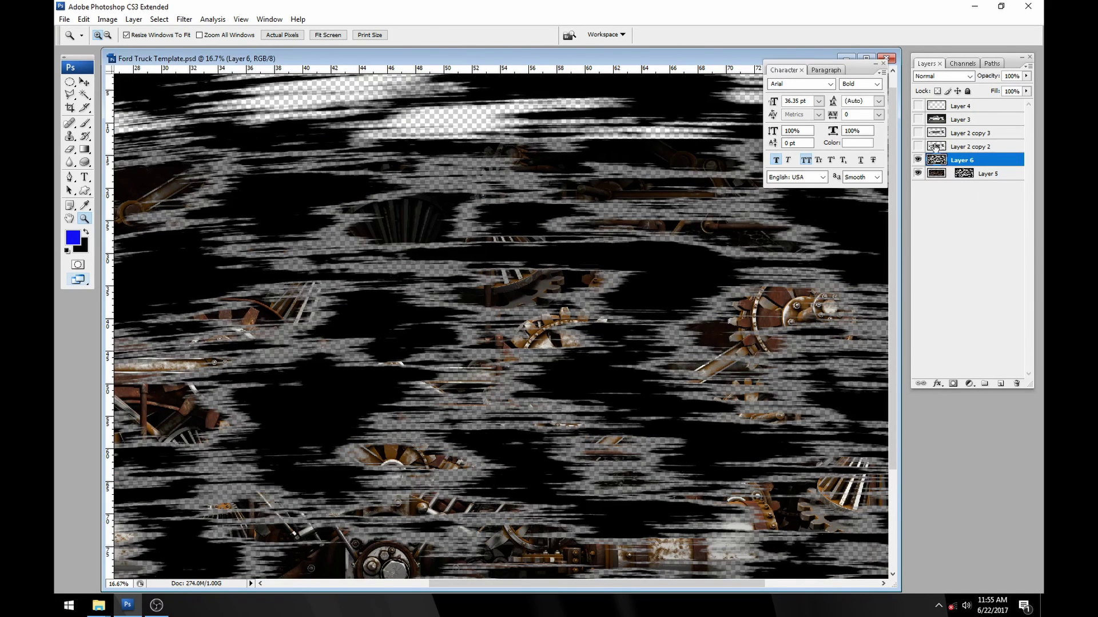
{"action": "left_click_drag", "start_coordinate": [918, 146], "coordinate": [917, 116]}
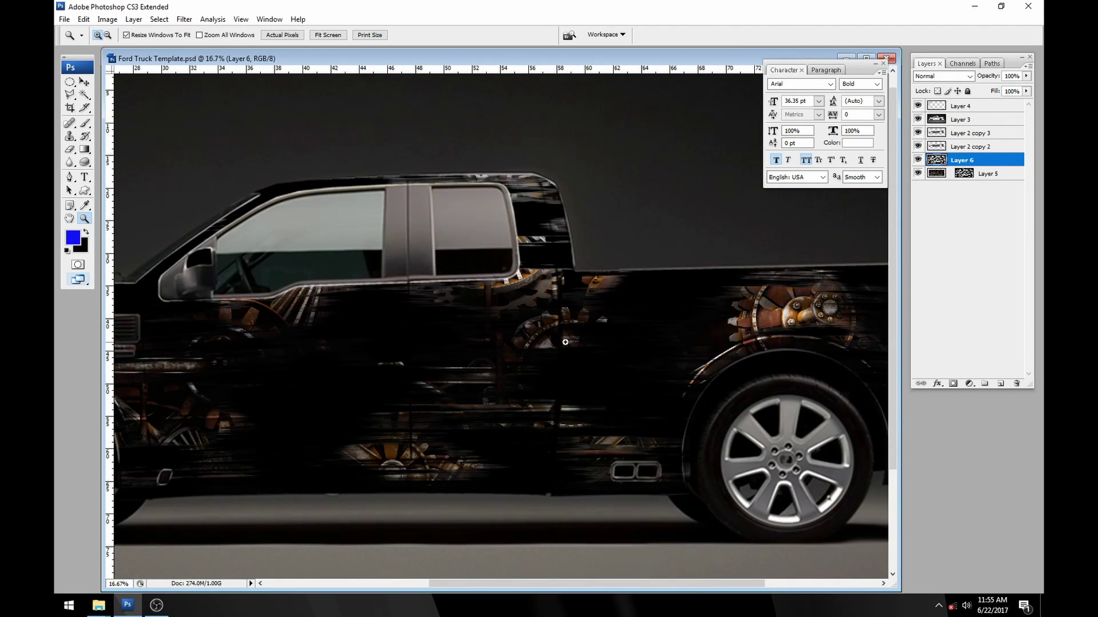
{"action": "left_click", "coordinate": [920, 135]}
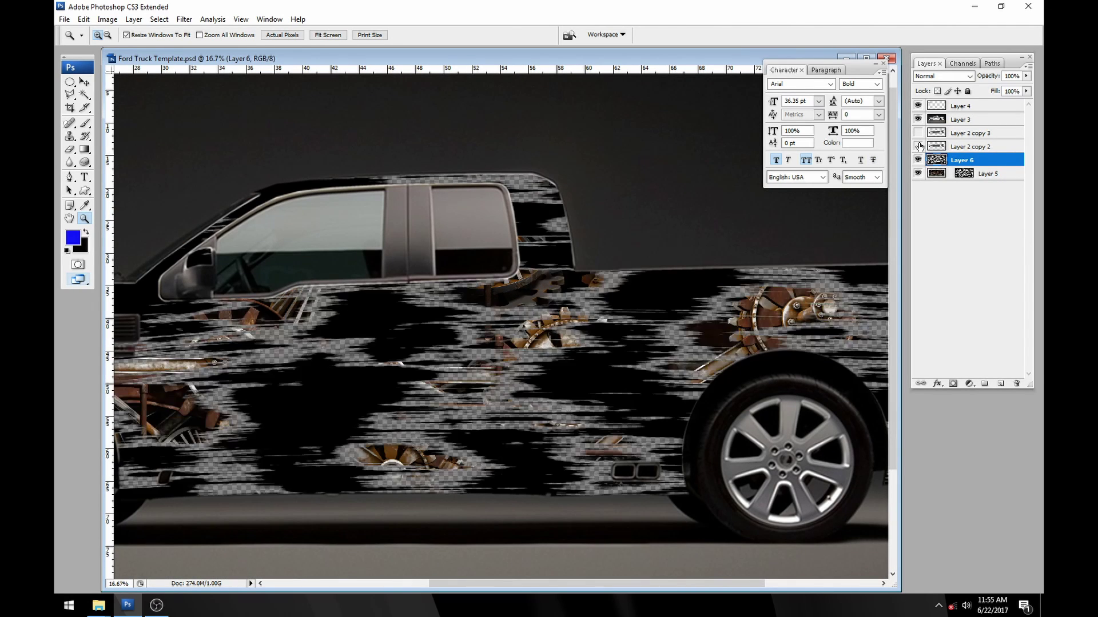
{"action": "left_click", "coordinate": [919, 146]}
{"action": "left_click", "coordinate": [918, 146]}
{"action": "left_click", "coordinate": [917, 132]}
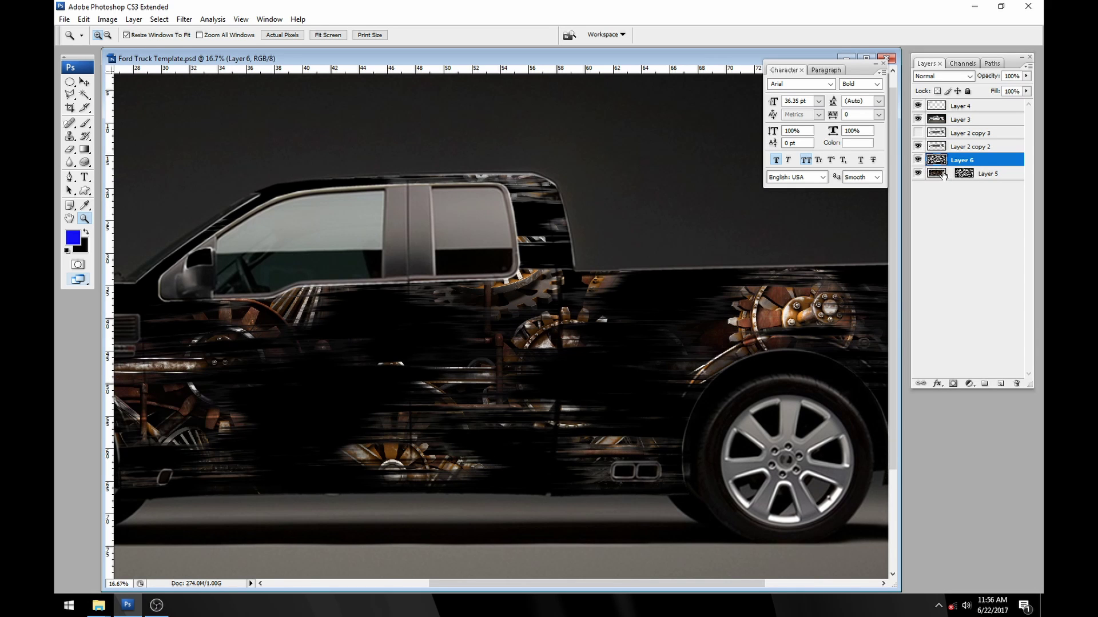
{"action": "right_click", "coordinate": [960, 160]}
{"action": "left_click", "coordinate": [965, 215]}
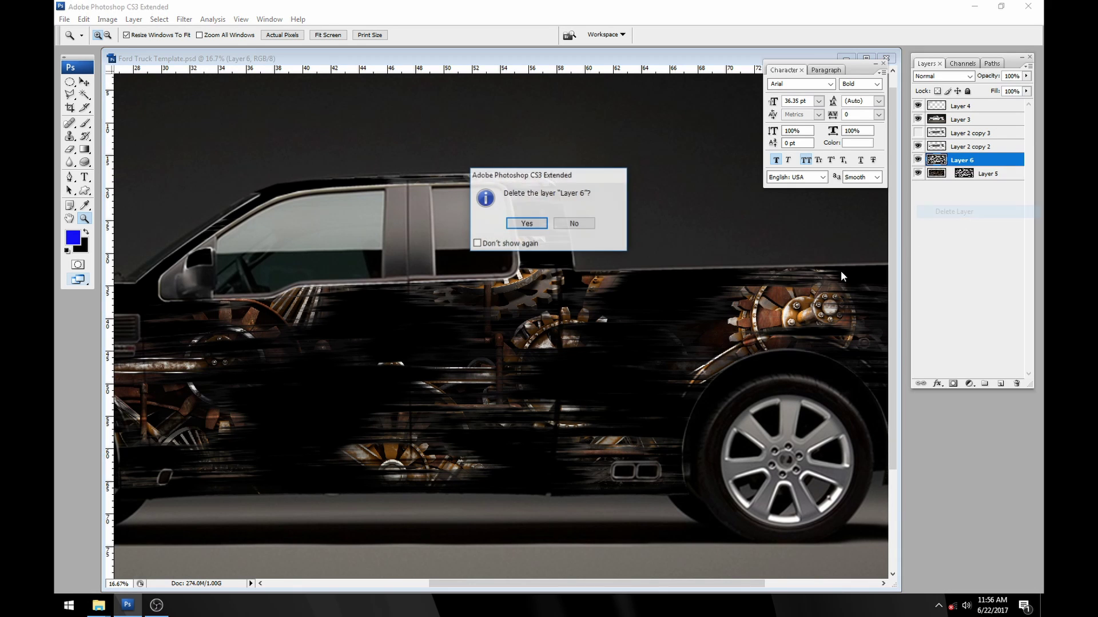
{"action": "left_click", "coordinate": [527, 223]}
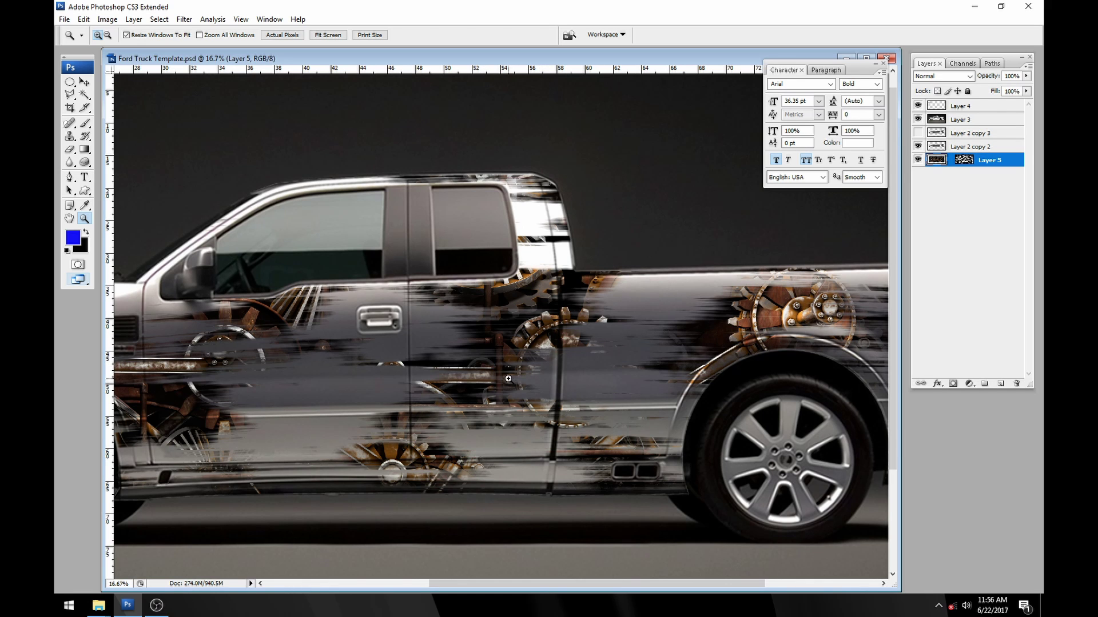
Step: Open Mech.psd from the Resources folder and paste its artwork into the Ford Truck Template
{"action": "mouse_move", "coordinate": [99, 605]}
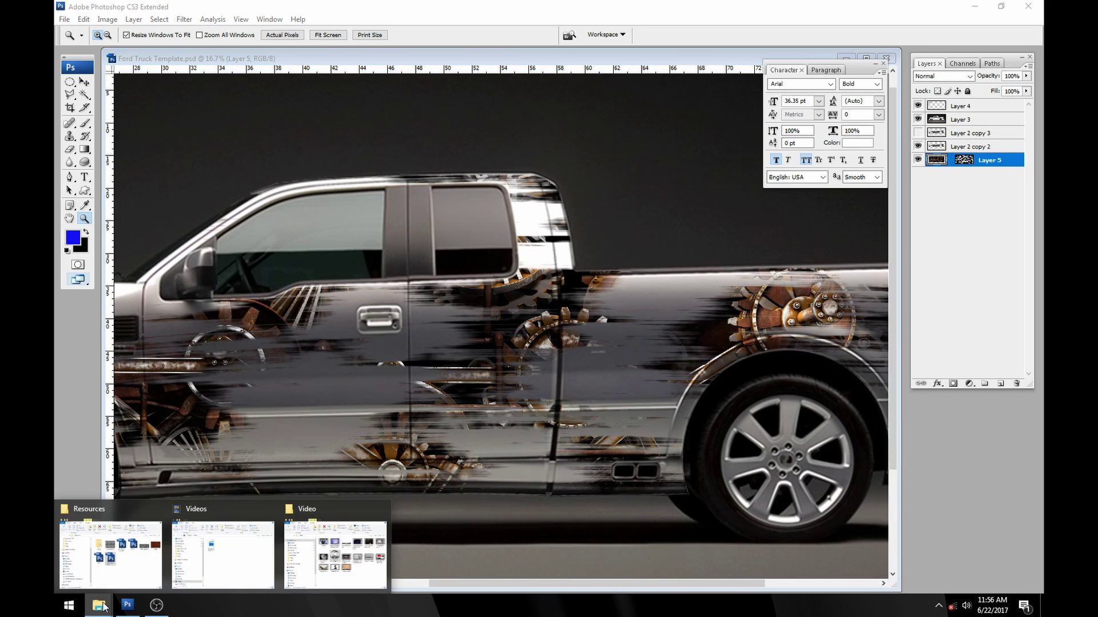
{"action": "left_click", "coordinate": [108, 550]}
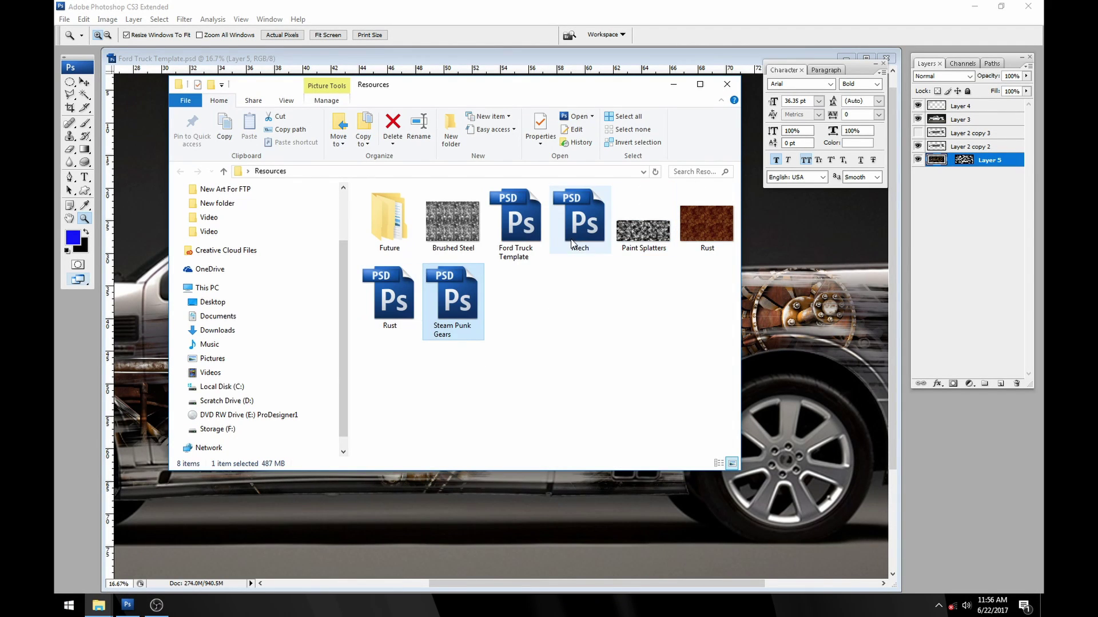
{"action": "left_click_drag", "start_coordinate": [579, 223], "coordinate": [797, 341]}
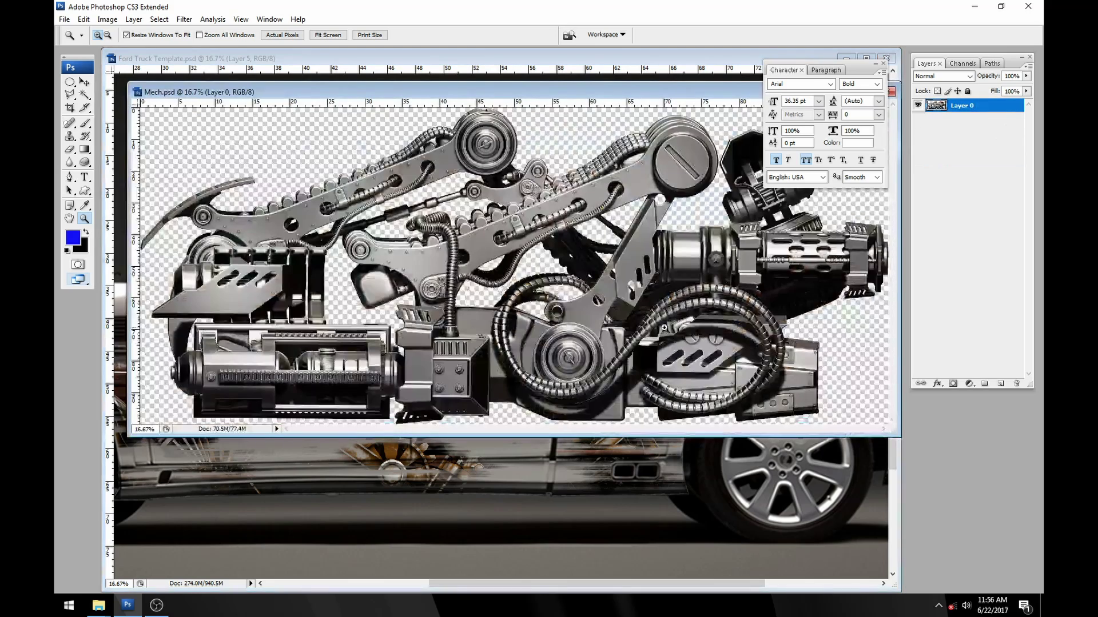
{"action": "left_click", "coordinate": [84, 82]}
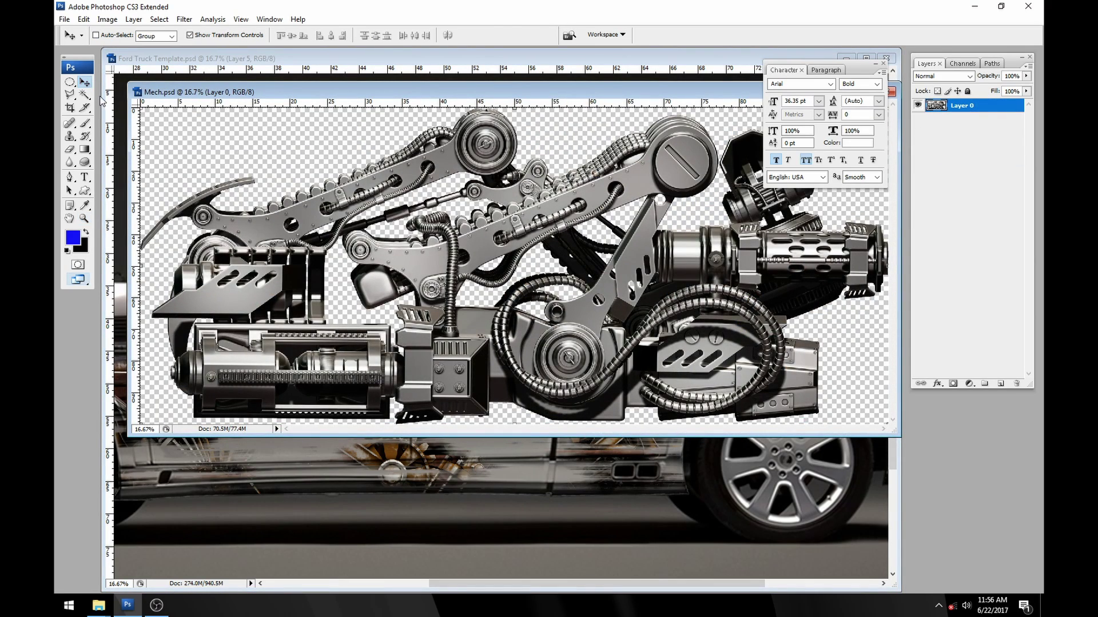
{"action": "key", "text": "ctrl+Tab"}
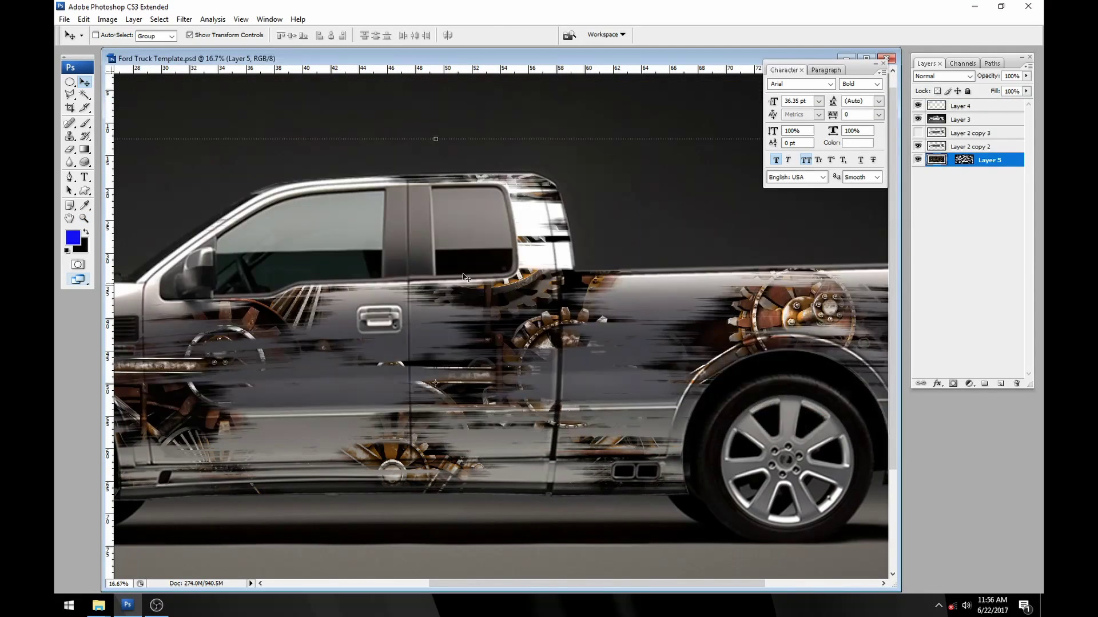
{"action": "key", "text": "ctrl+v"}
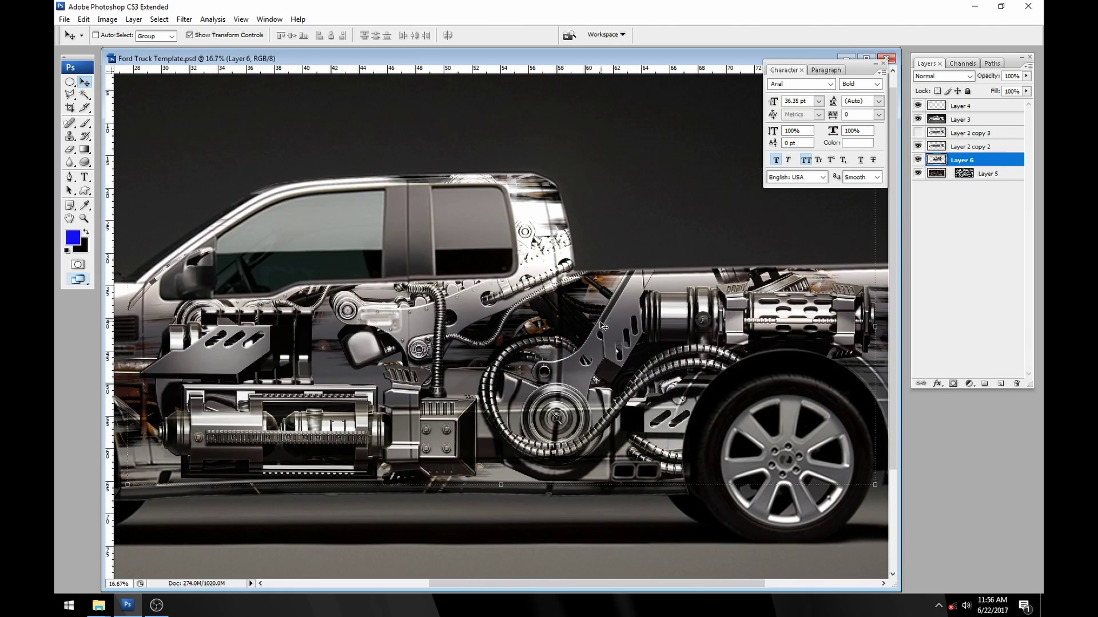
Step: Place the Mech artwork over the truck, move the grunge mask onto Layer 6, and hide Layer 5
{"action": "left_click_drag", "start_coordinate": [571, 363], "coordinate": [691, 303]}
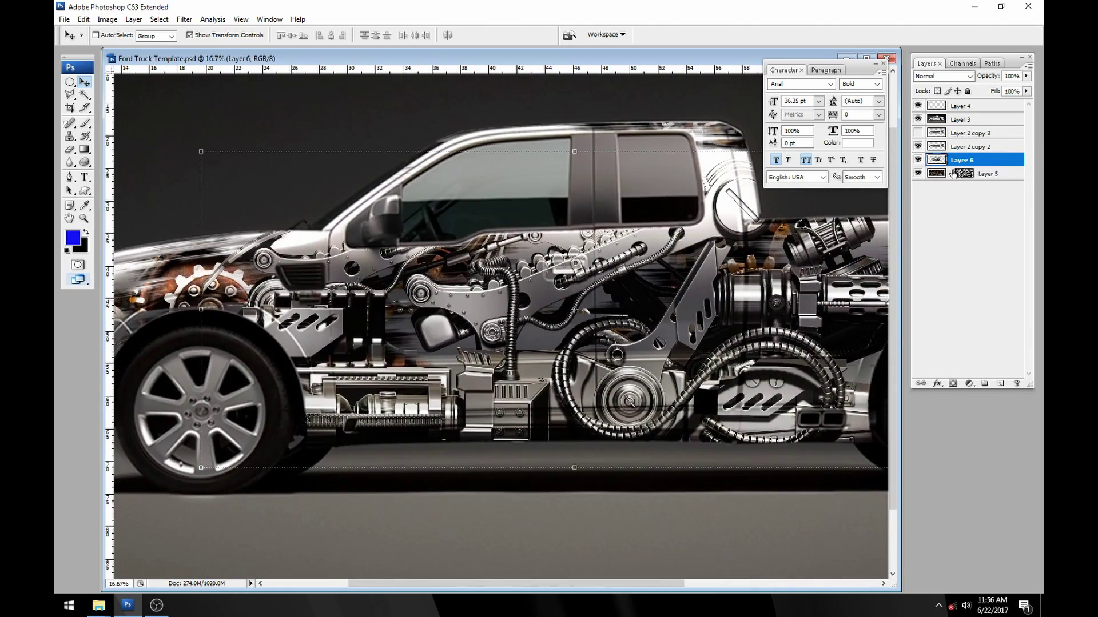
{"action": "left_click_drag", "start_coordinate": [965, 174], "coordinate": [964, 160]}
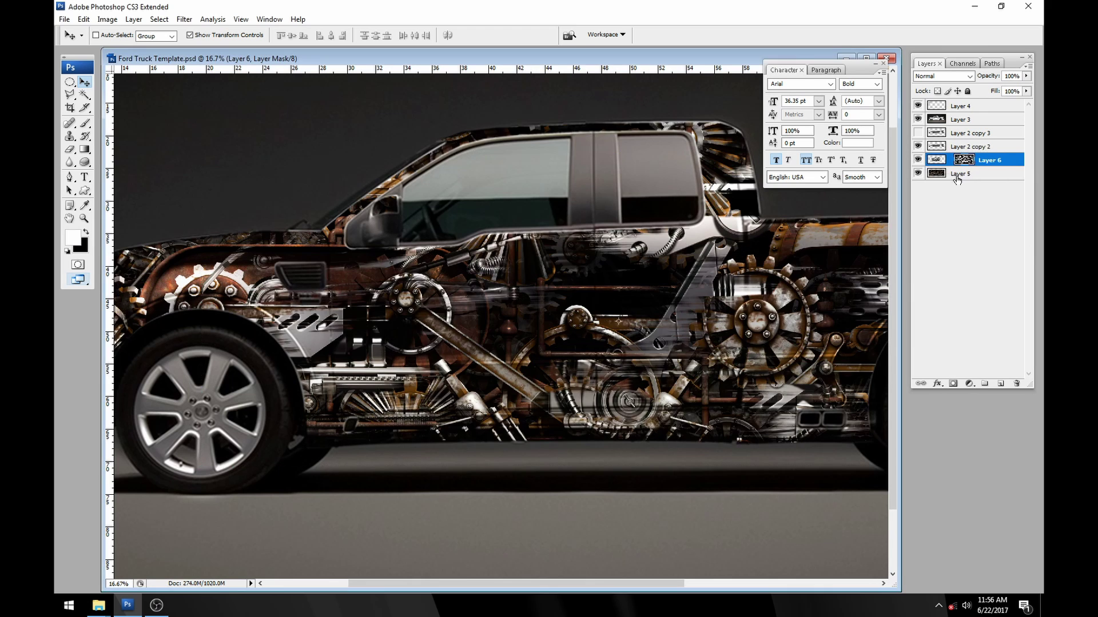
{"action": "left_click", "coordinate": [918, 174]}
{"action": "left_click", "coordinate": [938, 174]}
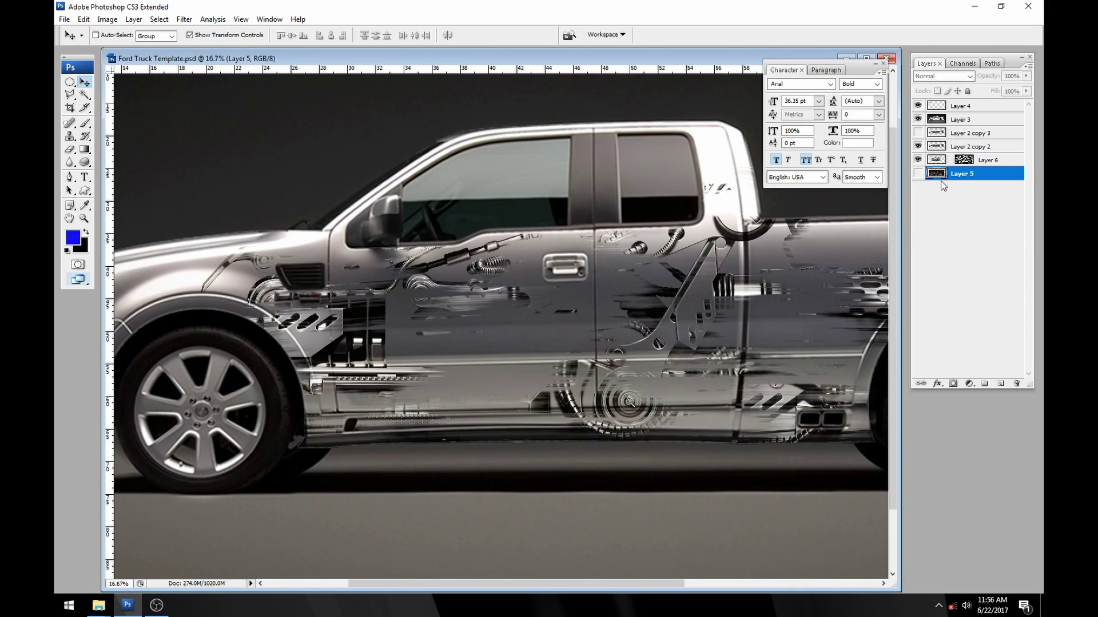
Step: Shift Layer 6's masked artwork left toward the truck's front
{"action": "scroll", "coordinate": [414, 326], "scroll_direction": "down", "scroll_amount": 1}
{"action": "scroll", "coordinate": [415, 326], "scroll_direction": "down", "scroll_amount": 1}
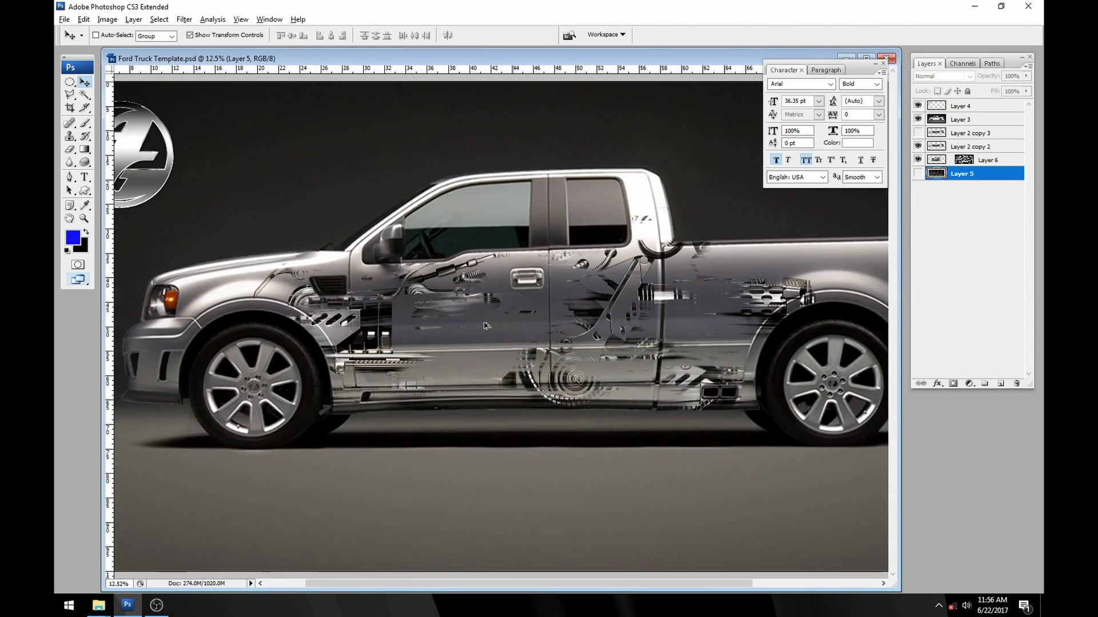
{"action": "left_click", "coordinate": [89, 90]}
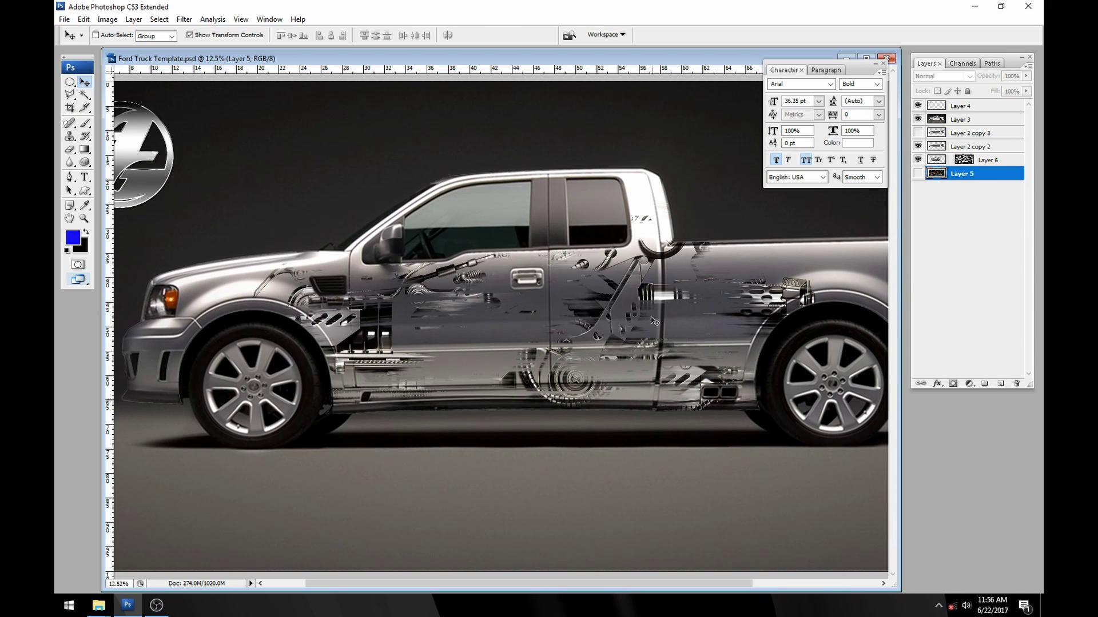
{"action": "left_click", "coordinate": [937, 162]}
{"action": "left_click_drag", "start_coordinate": [456, 370], "coordinate": [304, 383]}
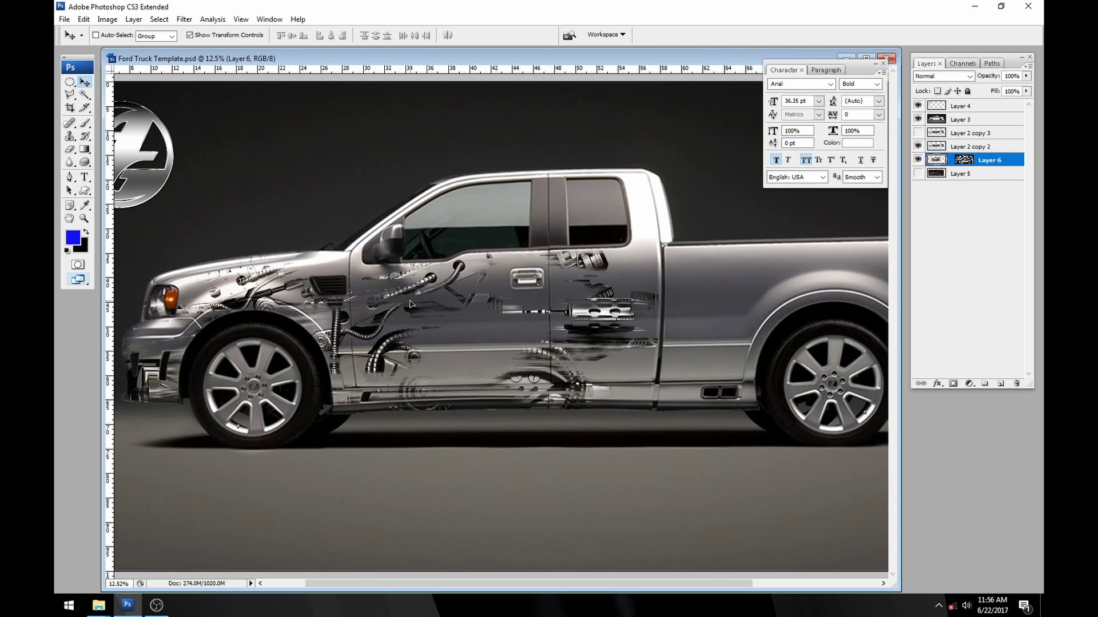
Step: Unlink Layer 6's mask and slide the artwork toward the rear quarter and roof
{"action": "left_click", "coordinate": [950, 162]}
{"action": "left_click_drag", "start_coordinate": [435, 326], "coordinate": [425, 315]}
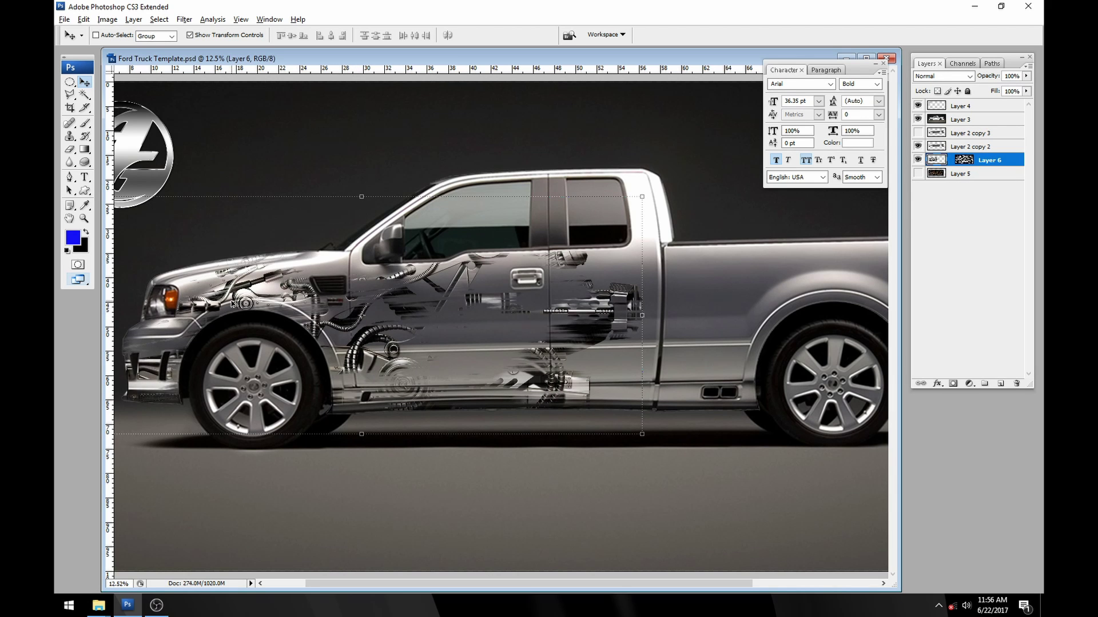
{"action": "left_click_drag", "start_coordinate": [233, 303], "coordinate": [706, 176]}
Step: Duplicate the artwork with Ctrl+J, offsetting copies over the rear door and rear bumper
{"action": "key", "text": "ctrl+j"}
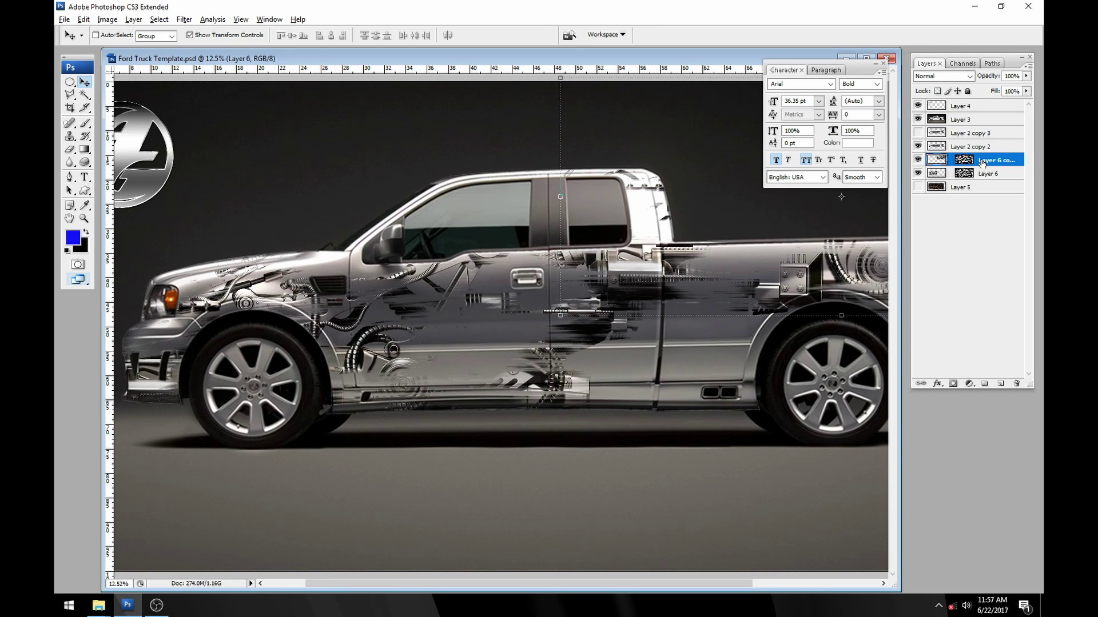
{"action": "left_click_drag", "start_coordinate": [982, 164], "coordinate": [982, 180]}
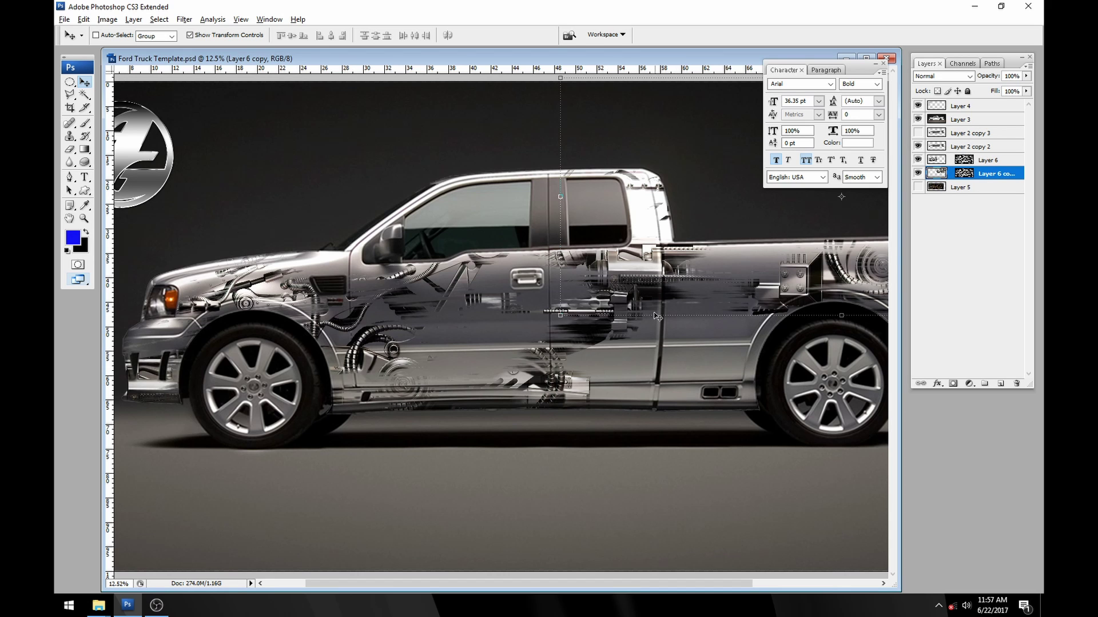
{"action": "left_click_drag", "start_coordinate": [655, 223], "coordinate": [558, 466]}
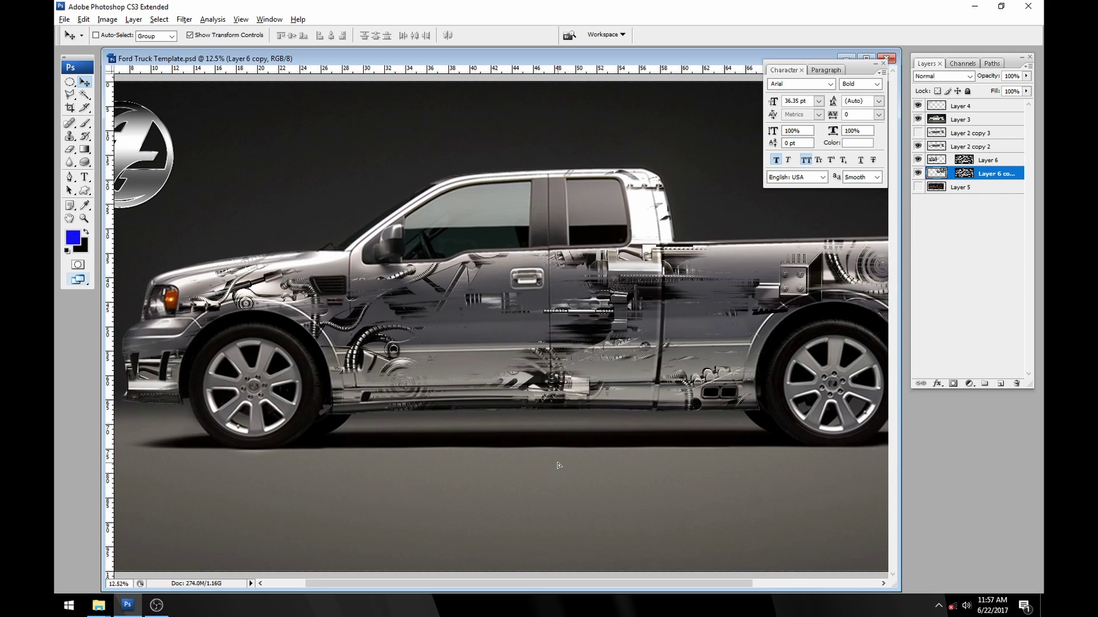
{"action": "key", "text": "ctrl+j"}
{"action": "left_click_drag", "start_coordinate": [719, 331], "coordinate": [507, 331]}
{"action": "left_click_drag", "start_coordinate": [439, 366], "coordinate": [817, 294]}
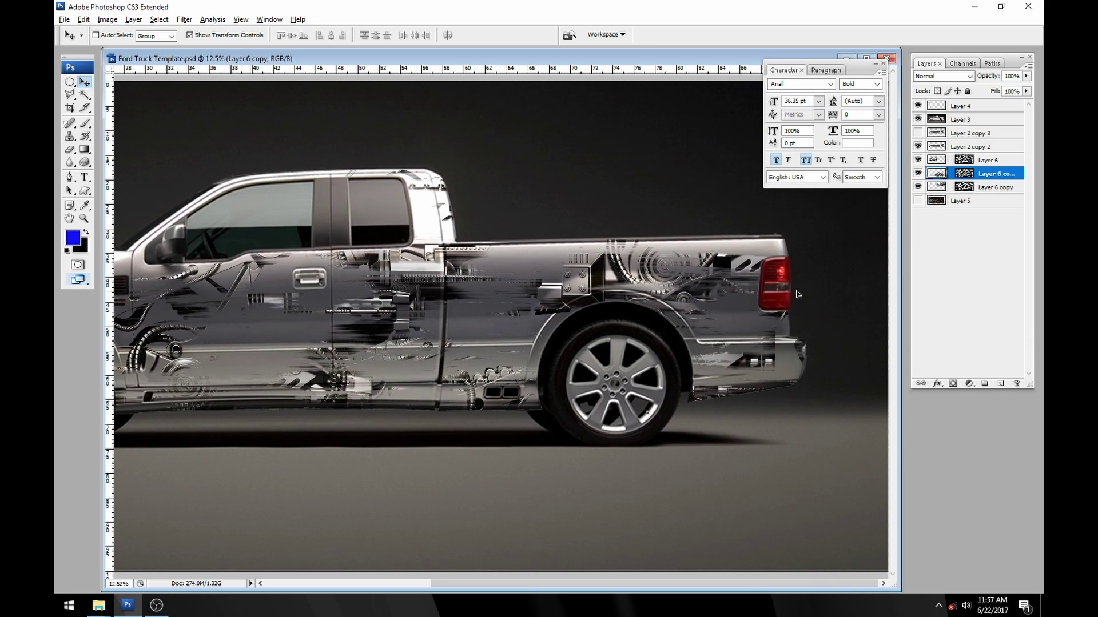
{"action": "key", "text": "ctrl+j"}
{"action": "left_click_drag", "start_coordinate": [316, 349], "coordinate": [411, 343]}
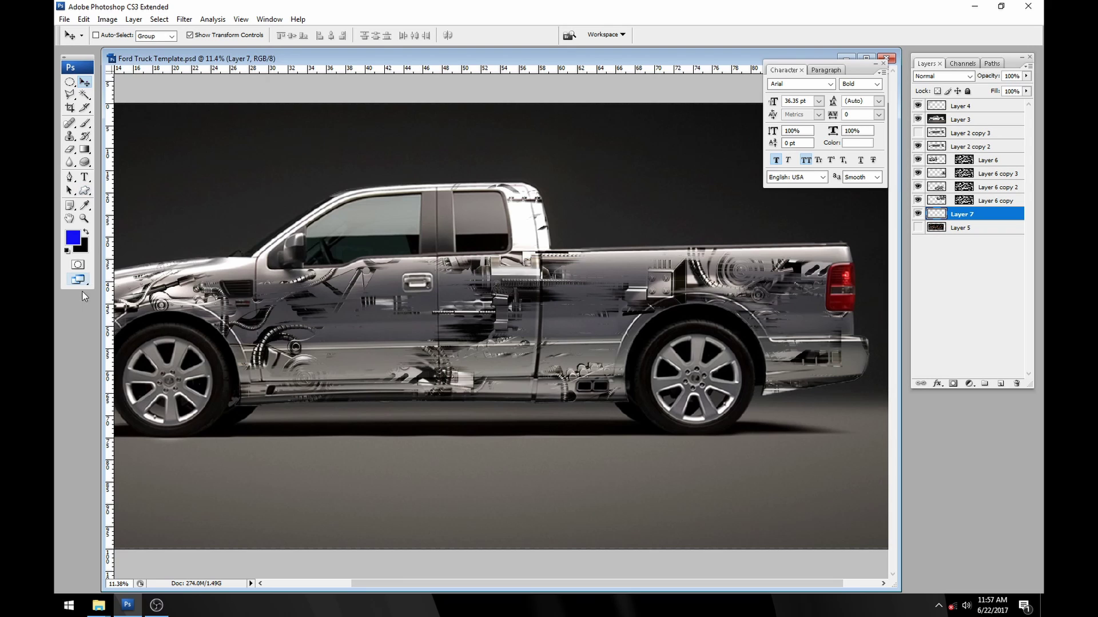
Step: Fill Layer 7 with a grey sampled from the truck body
{"action": "left_click", "coordinate": [87, 231]}
{"action": "left_click", "coordinate": [85, 252]}
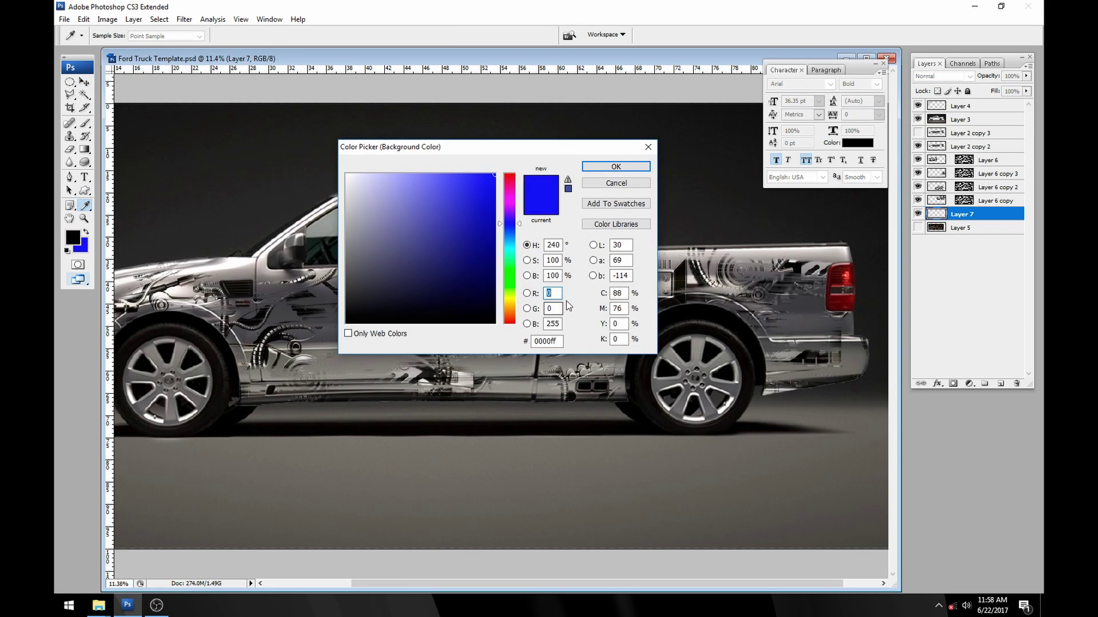
{"action": "left_click", "coordinate": [266, 244]}
{"action": "left_click", "coordinate": [599, 168]}
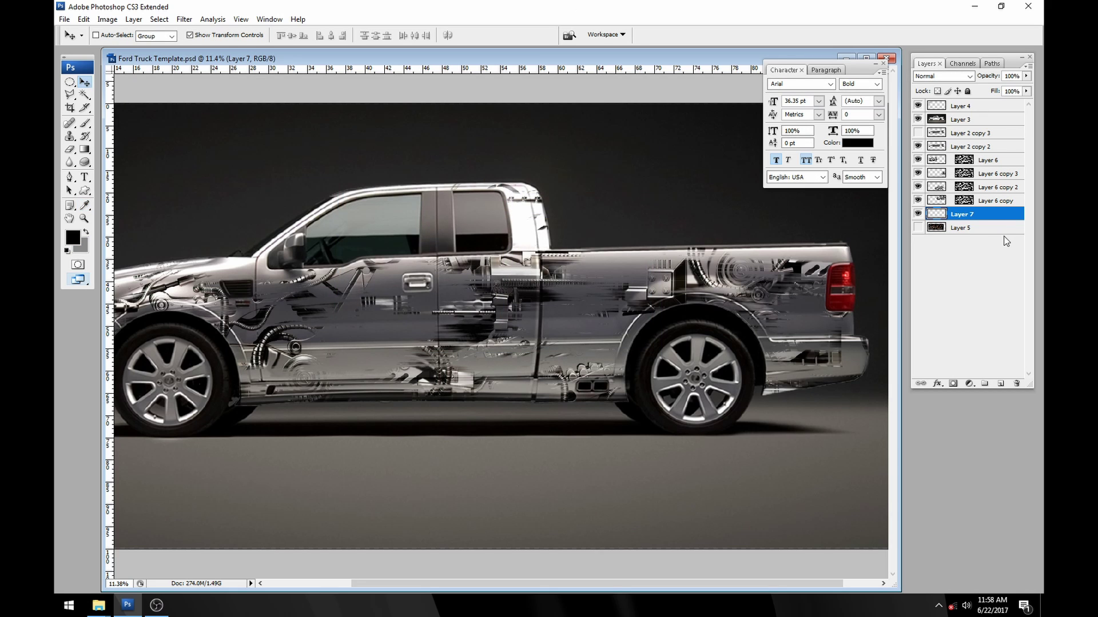
{"action": "key", "text": "ctrl+BackSpace"}
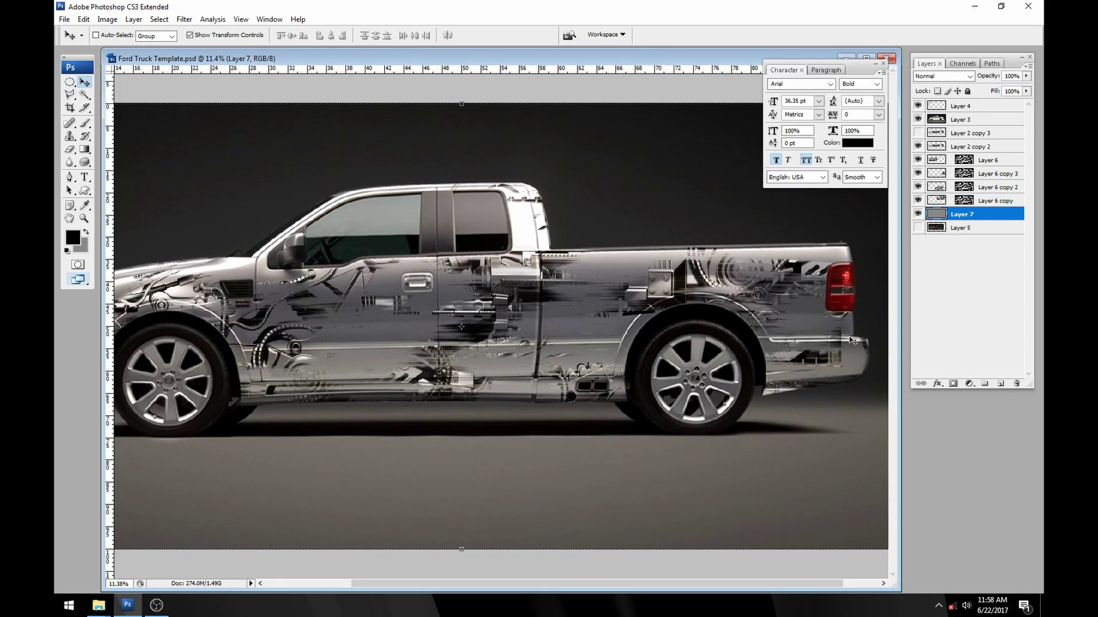
Step: Move Layer 7 above Layer 6 and mask it with Layer 6's grunge mask selection
{"action": "left_click_drag", "start_coordinate": [986, 216], "coordinate": [965, 165]}
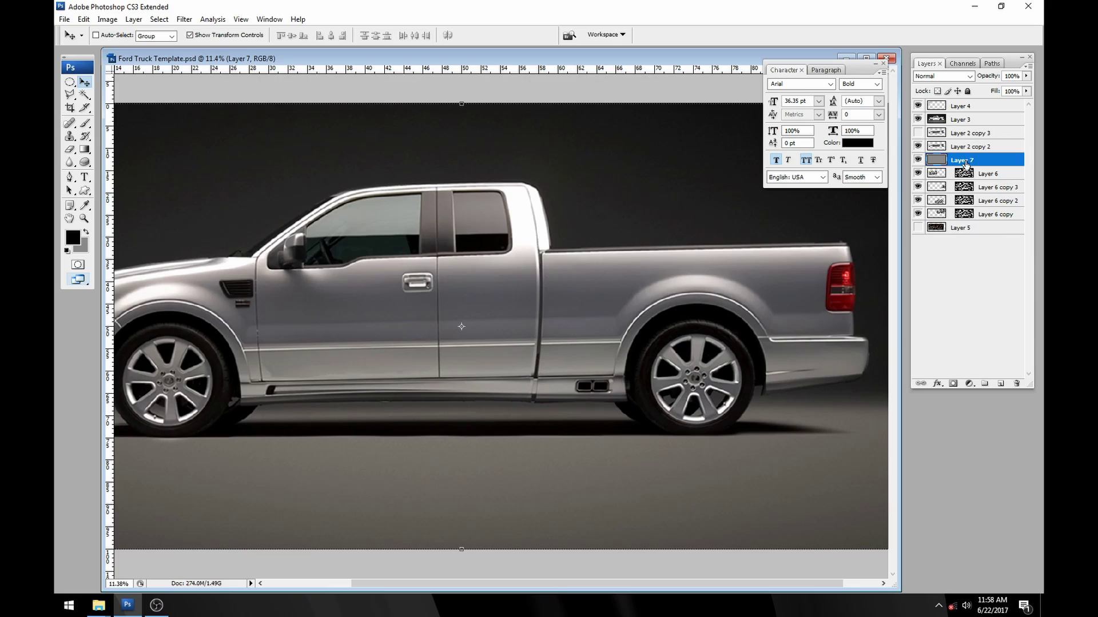
{"action": "left_click", "coordinate": [964, 175], "text": "ctrl"}
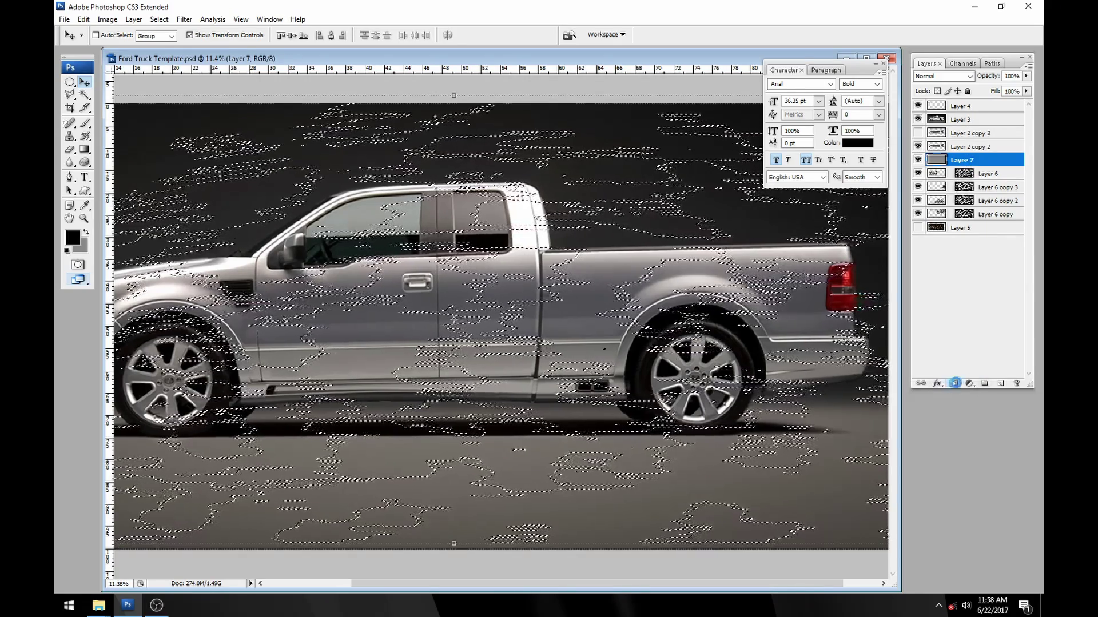
{"action": "left_click", "coordinate": [953, 384]}
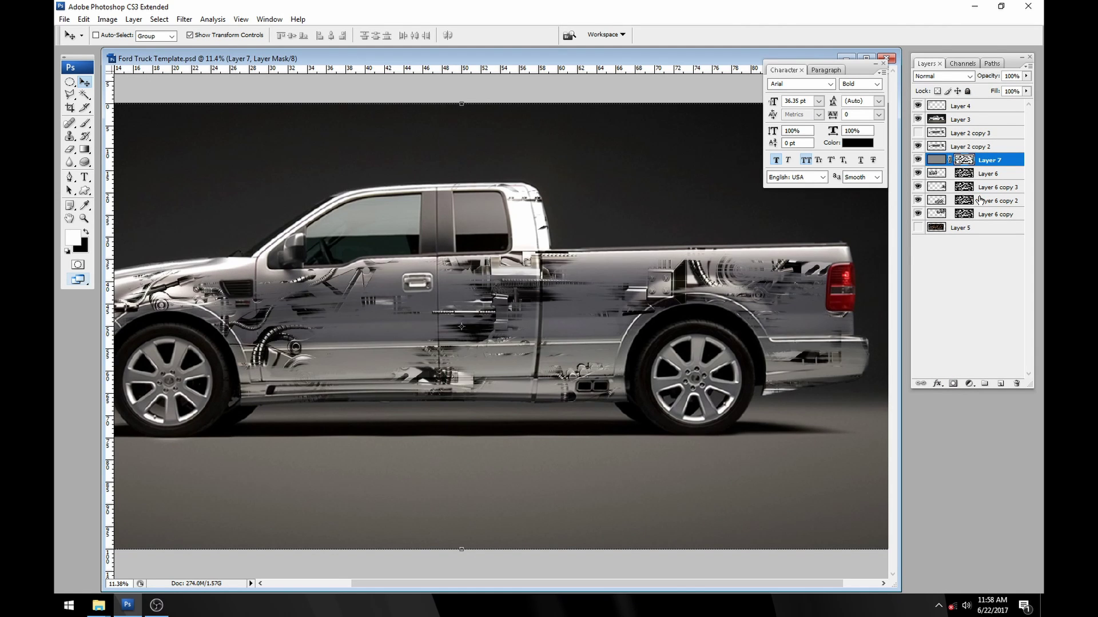
{"action": "double_click", "coordinate": [936, 159]}
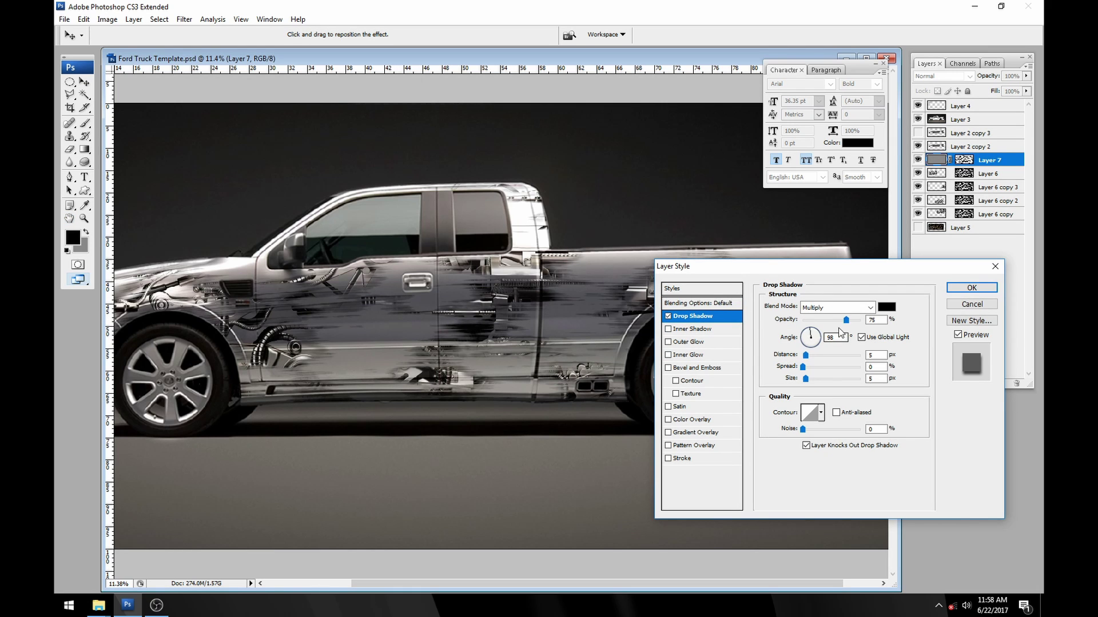
{"action": "key", "text": "ctrl+plus"}
{"action": "key", "text": "ctrl+plus"}
{"action": "key", "text": "ctrl+plus"}
{"action": "key", "text": "ctrl+plus"}
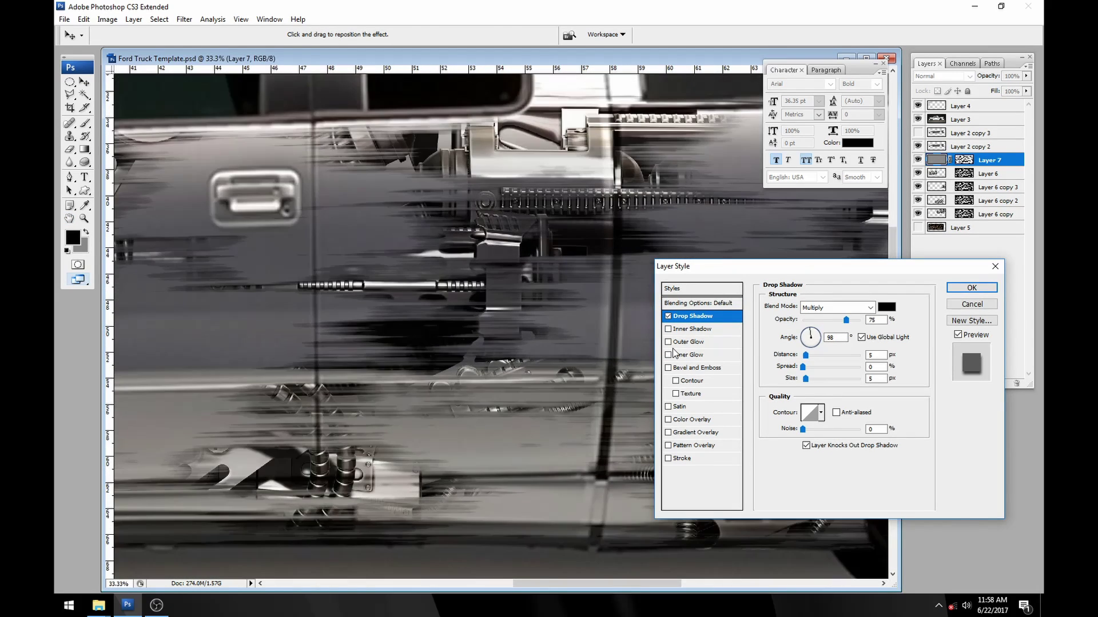
{"action": "scroll", "coordinate": [676, 351], "scroll_direction": "up", "scroll_amount": 3}
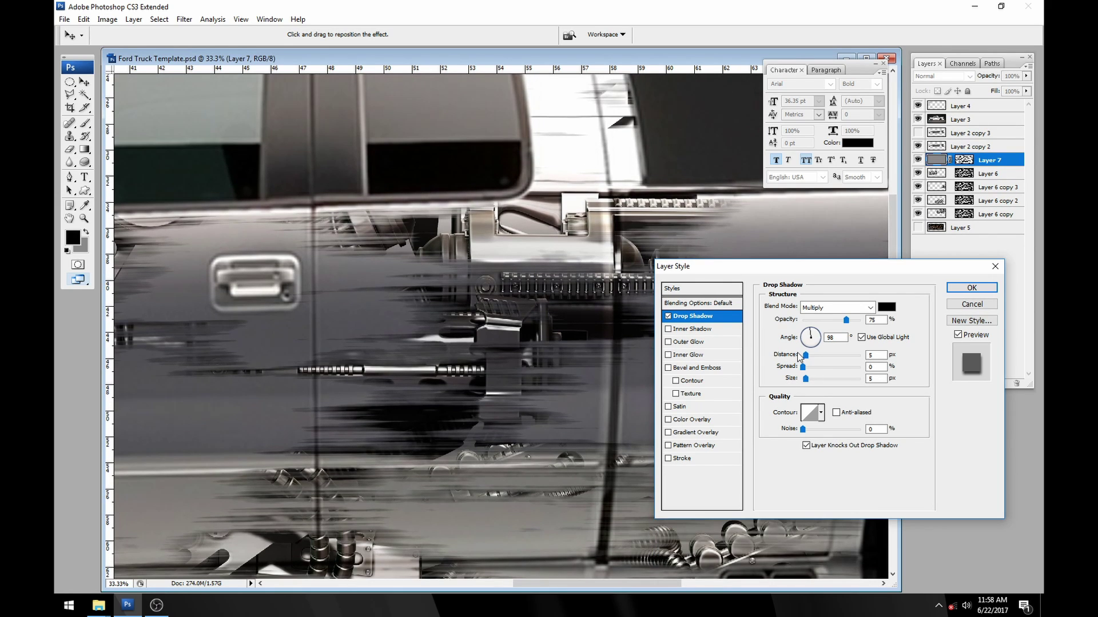
{"action": "mouse_move", "coordinate": [804, 355]}
{"action": "left_mouse_down"}
{"action": "mouse_move", "coordinate": [823, 355]}
{"action": "mouse_move", "coordinate": [812, 356]}
{"action": "mouse_move", "coordinate": [810, 378]}
{"action": "mouse_move", "coordinate": [802, 367]}
{"action": "left_mouse_up"}
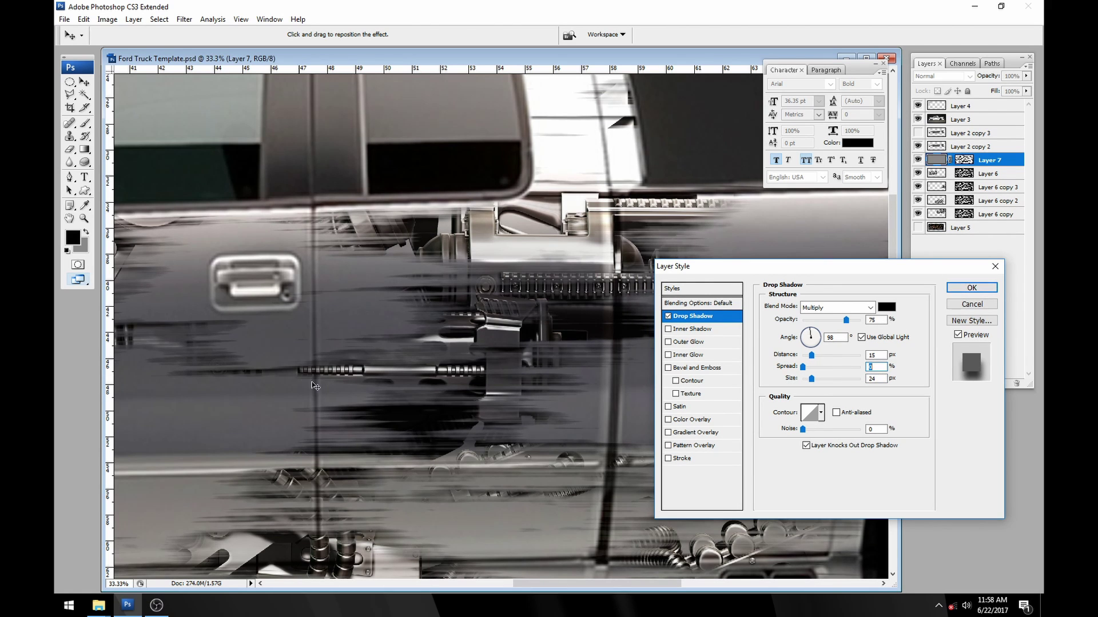
{"action": "key", "text": "ctrl+minus"}
{"action": "key", "text": "ctrl+minus"}
{"action": "key", "text": "ctrl+minus"}
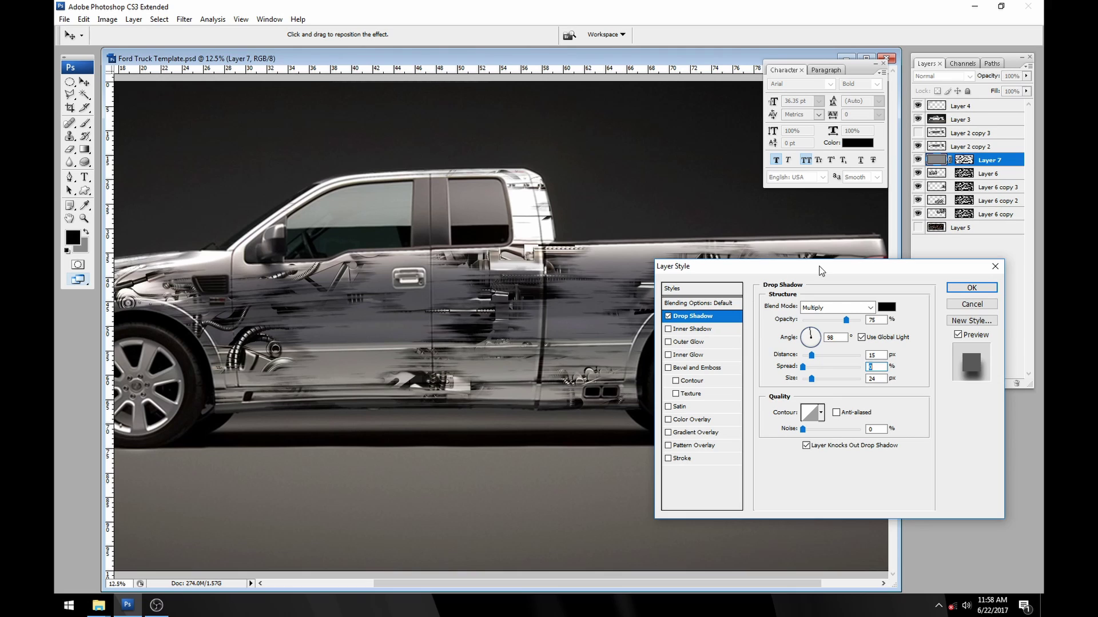
{"action": "left_click_drag", "start_coordinate": [845, 268], "coordinate": [678, 270]}
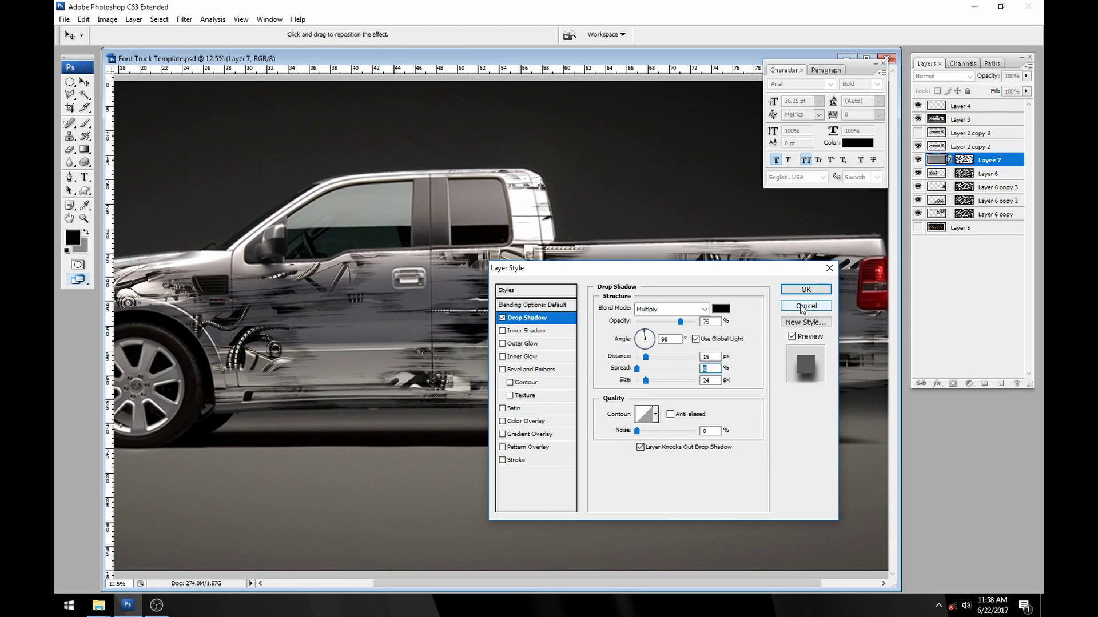
{"action": "left_click", "coordinate": [803, 307]}
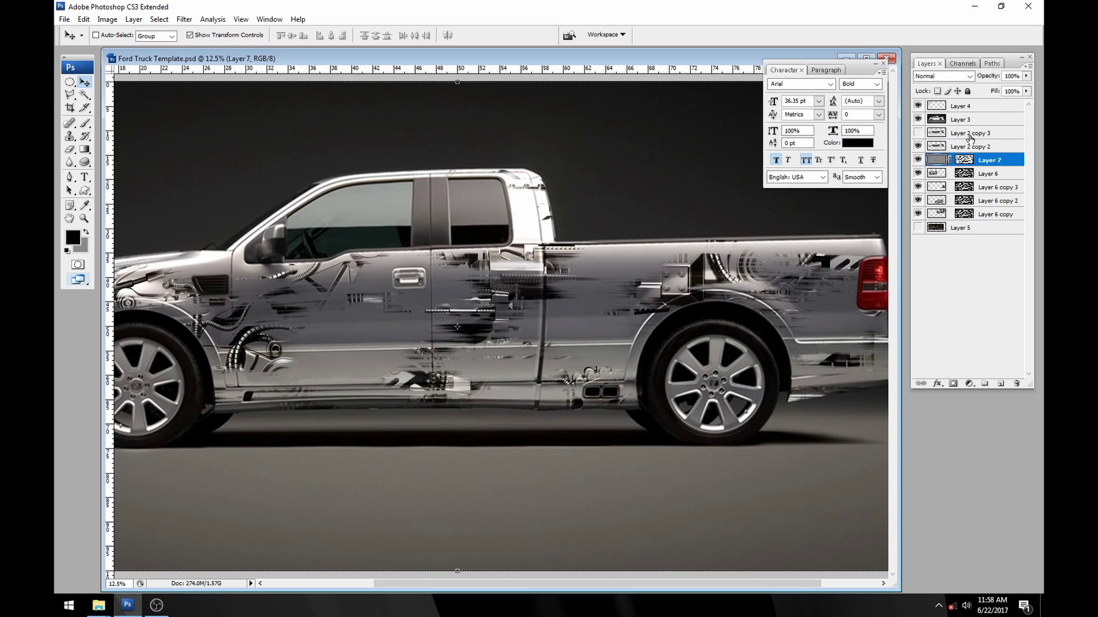
Step: Drag Rust.jpg from the Explorer Resources folder into Photoshop
{"action": "left_click", "coordinate": [98, 608]}
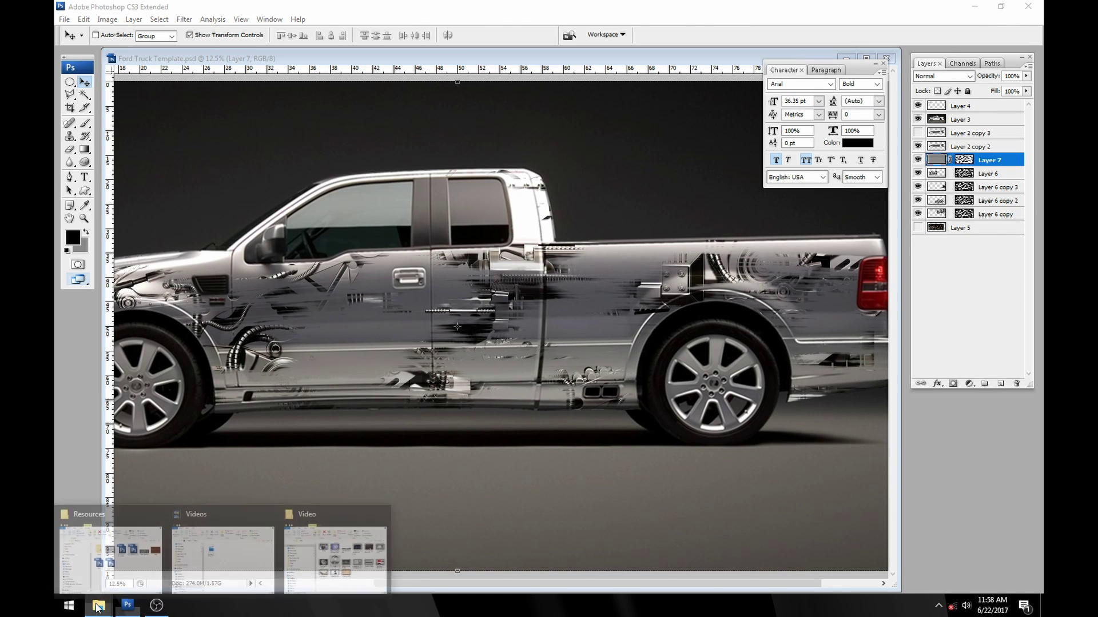
{"action": "left_click", "coordinate": [110, 558]}
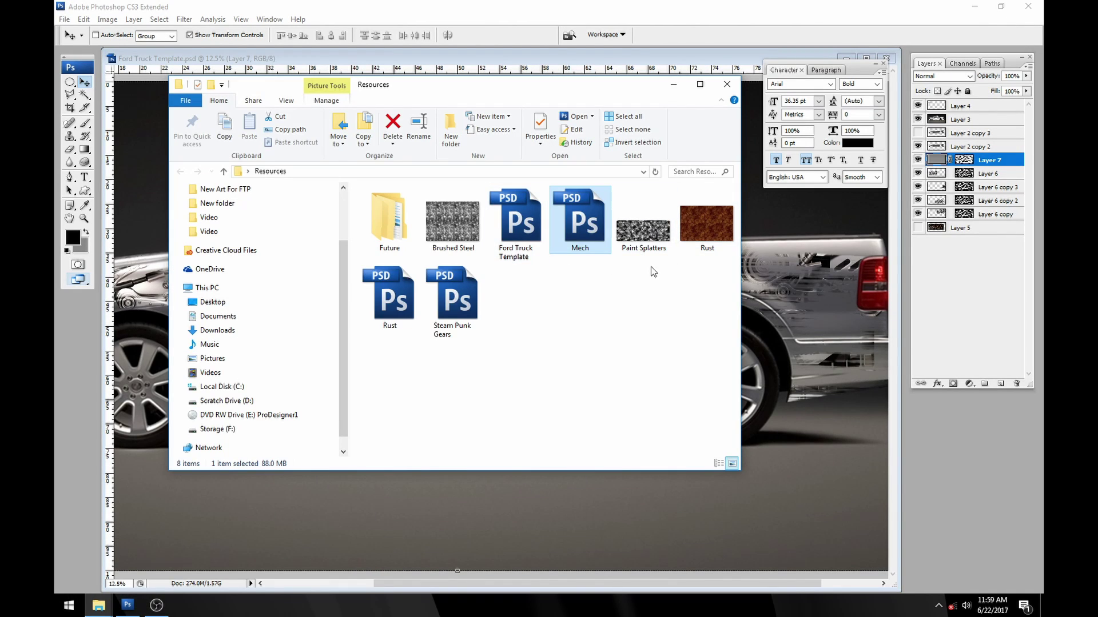
{"action": "left_click_drag", "start_coordinate": [707, 225], "coordinate": [760, 277]}
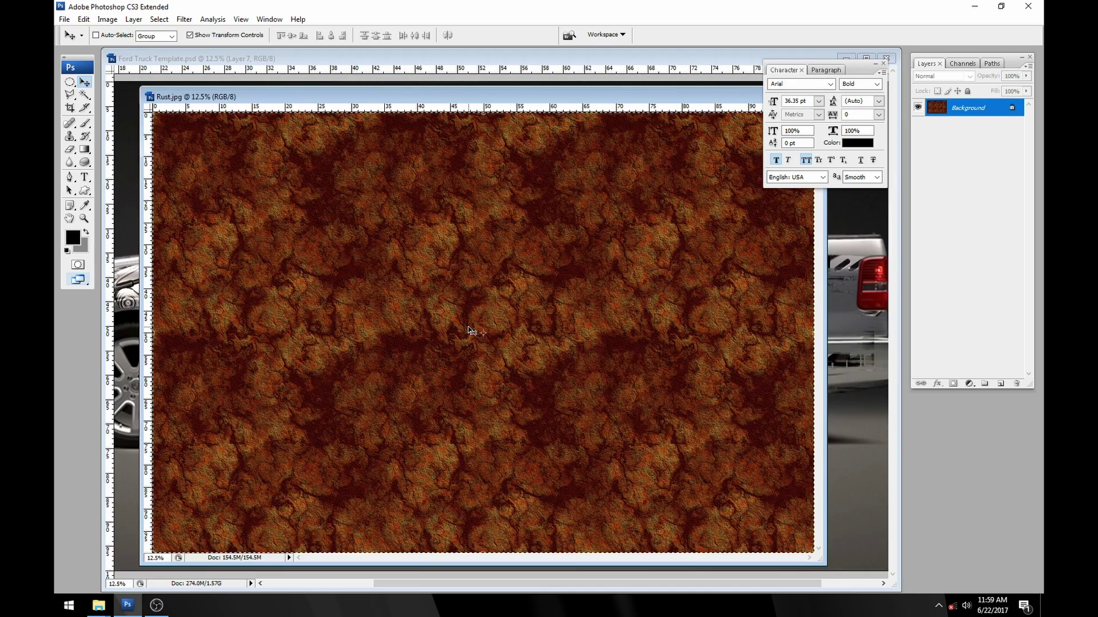
Step: Paste the rust texture into the truck template as Layer 8 and move it over the truck front
{"action": "key", "text": "ctrl+w"}
{"action": "key", "text": "ctrl+v"}
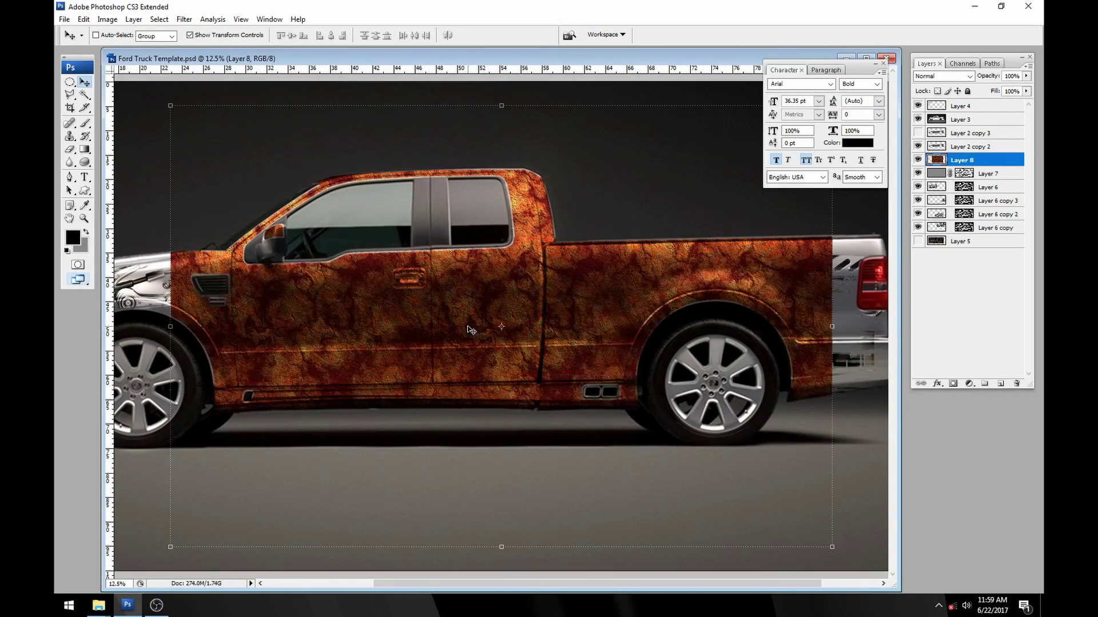
{"action": "key", "text": "ctrl+0"}
{"action": "left_click_drag", "start_coordinate": [640, 280], "coordinate": [523, 280]}
Step: Hide Layers 6–7, move the grunge mask onto Layer 8, and show Layer 5 again
{"action": "left_click_drag", "start_coordinate": [918, 175], "coordinate": [917, 234]}
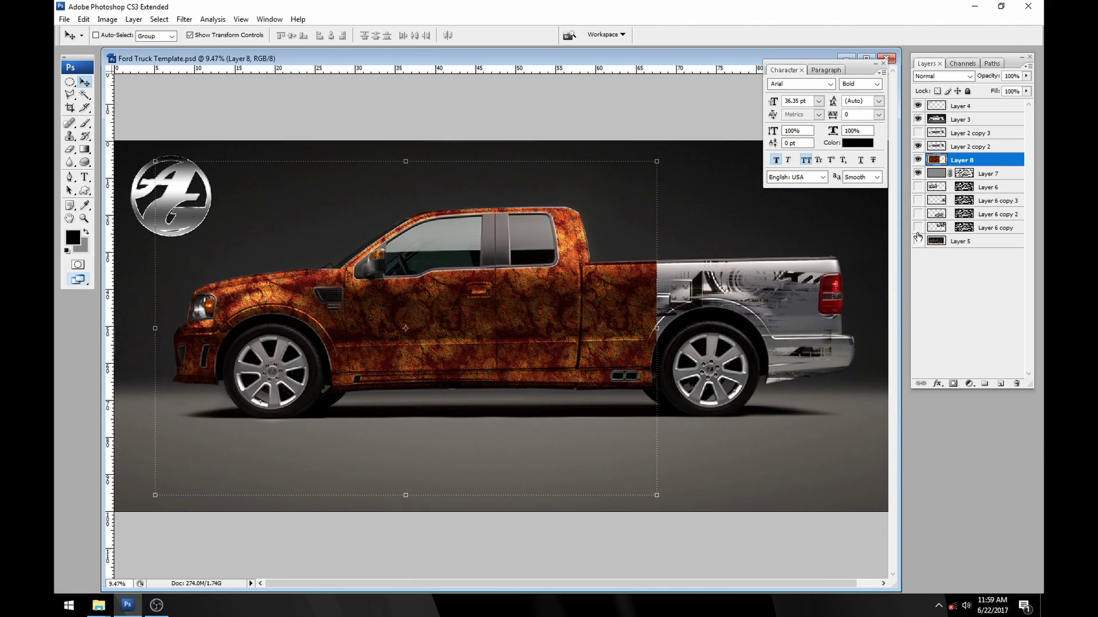
{"action": "left_click_drag", "start_coordinate": [964, 186], "coordinate": [964, 160]}
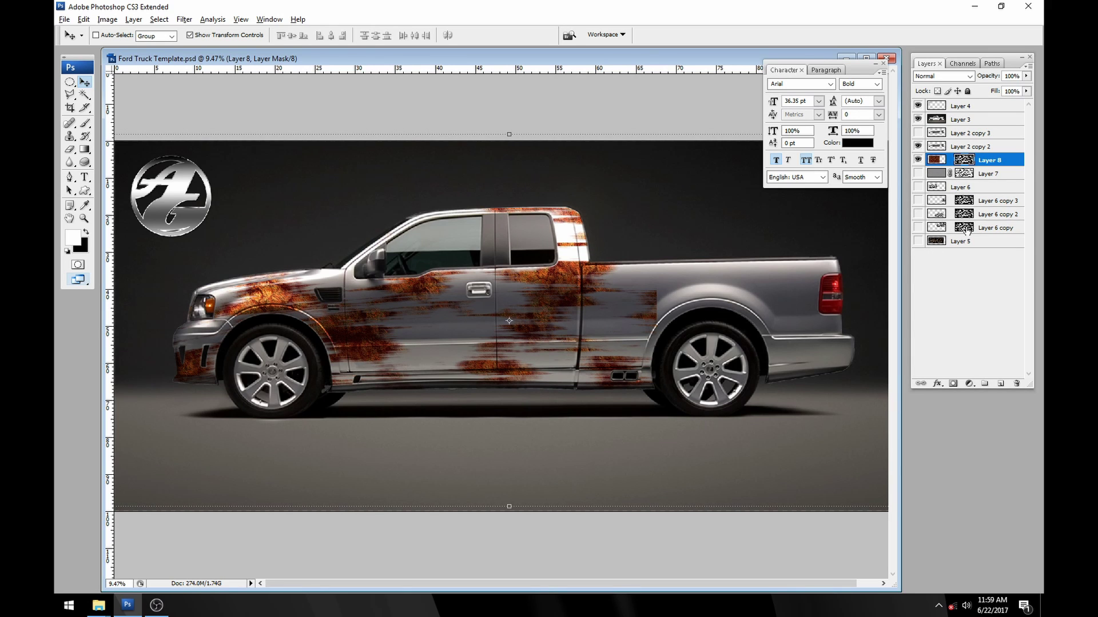
{"action": "left_click_drag", "start_coordinate": [967, 230], "coordinate": [956, 243]}
{"action": "left_click", "coordinate": [917, 242]}
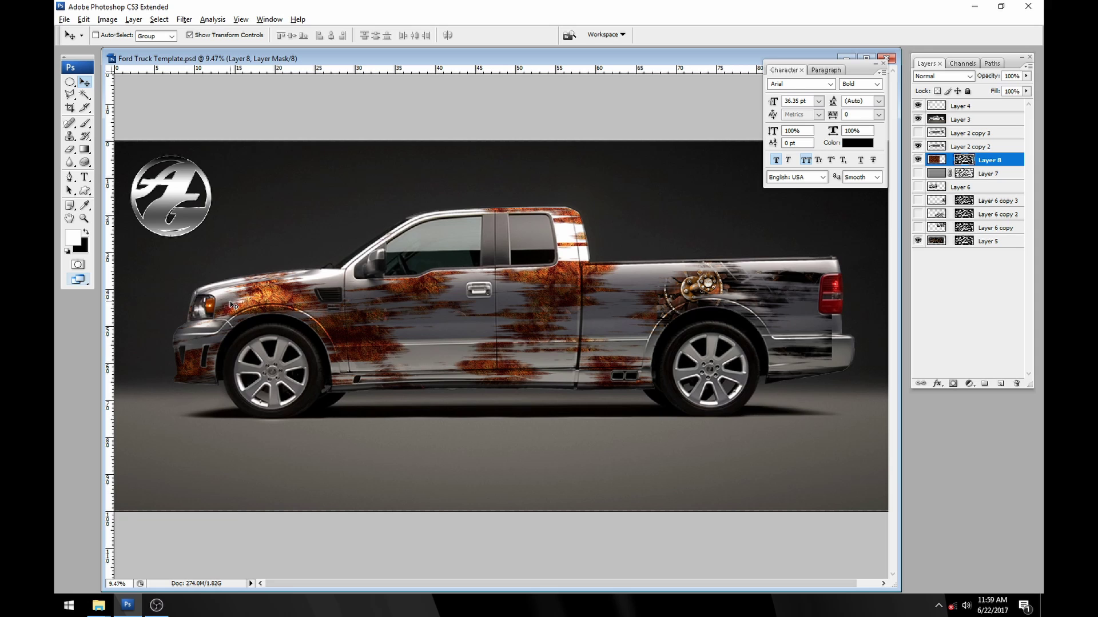
Step: Disable Layer 8's mask, duplicate the layer, and align both rust layers' vertical centres
{"action": "right_click", "coordinate": [954, 163]}
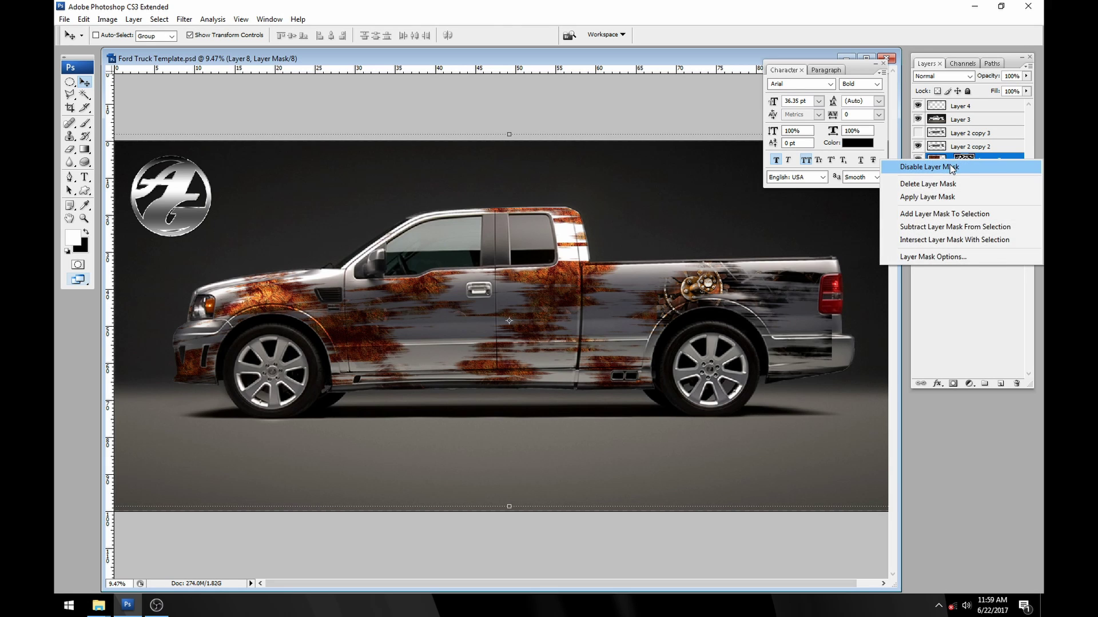
{"action": "left_click", "coordinate": [952, 168]}
{"action": "key", "text": "alt"}
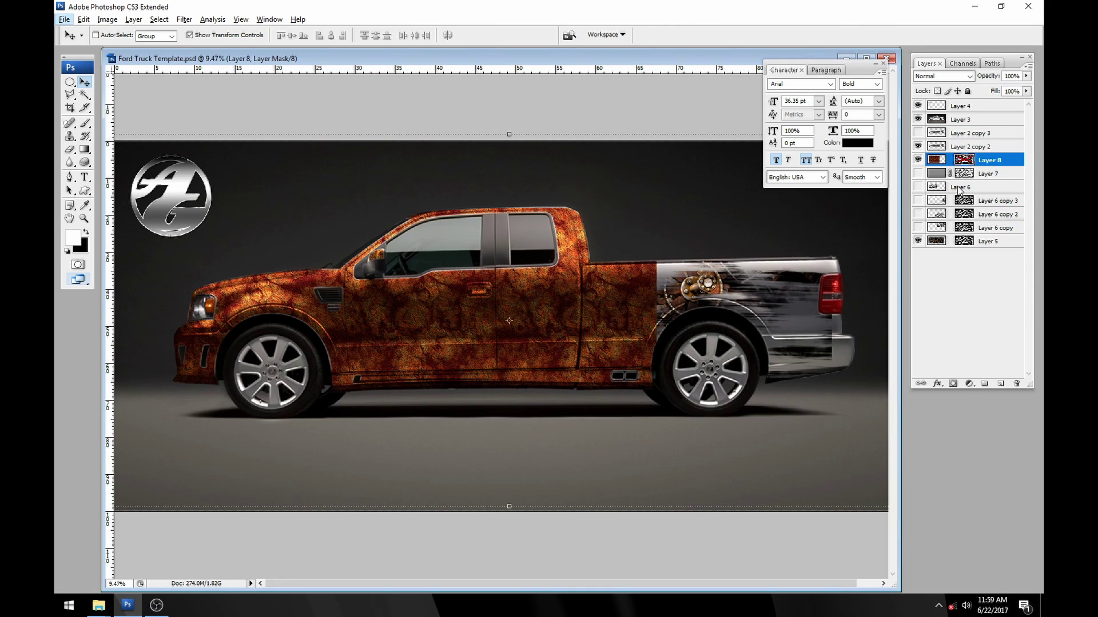
{"action": "left_click", "coordinate": [937, 162]}
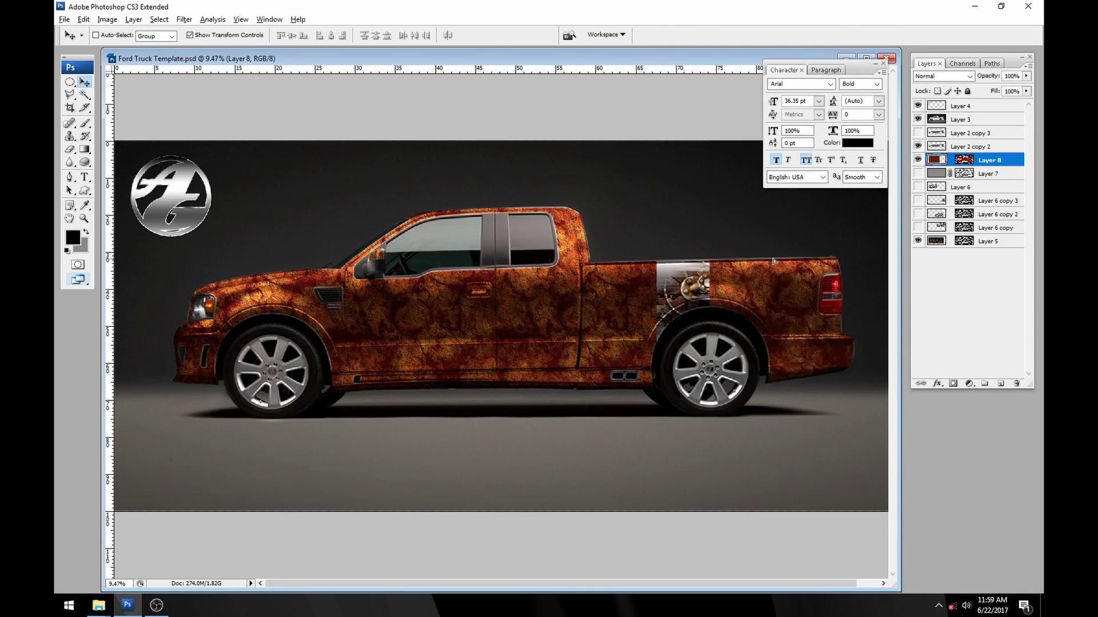
{"action": "key", "text": "ctrl+j"}
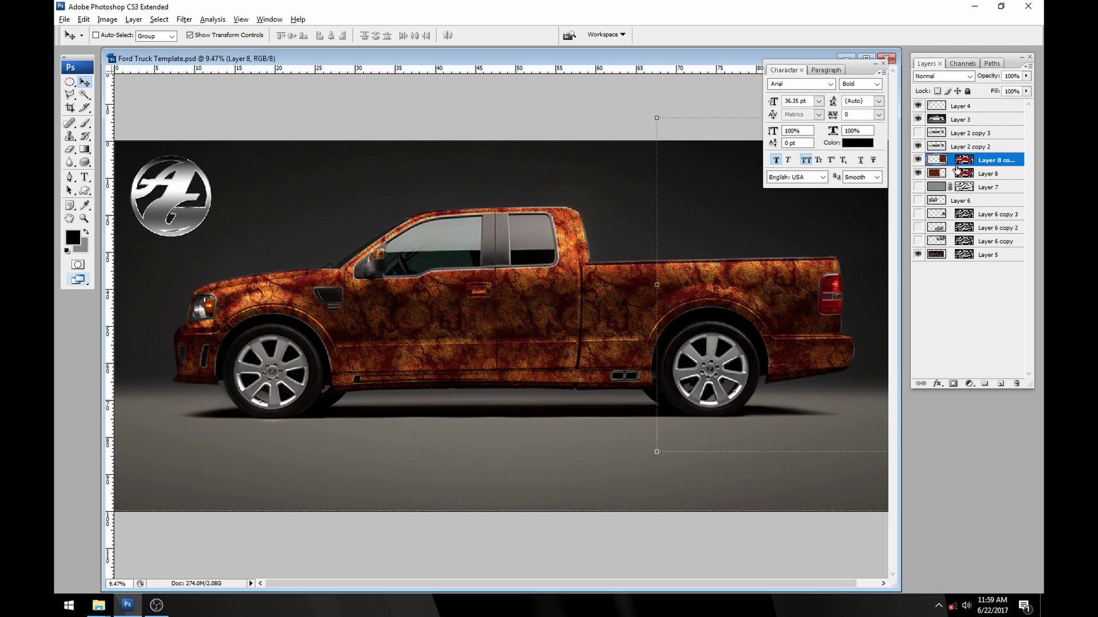
{"action": "left_click", "coordinate": [990, 174], "text": "shift"}
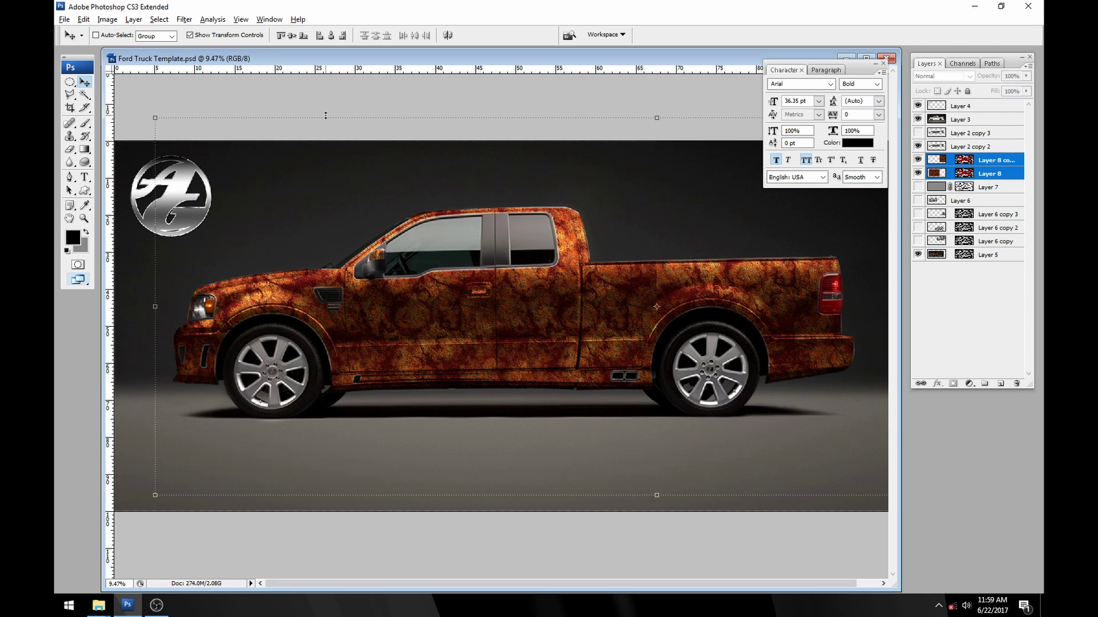
{"action": "left_click", "coordinate": [292, 36]}
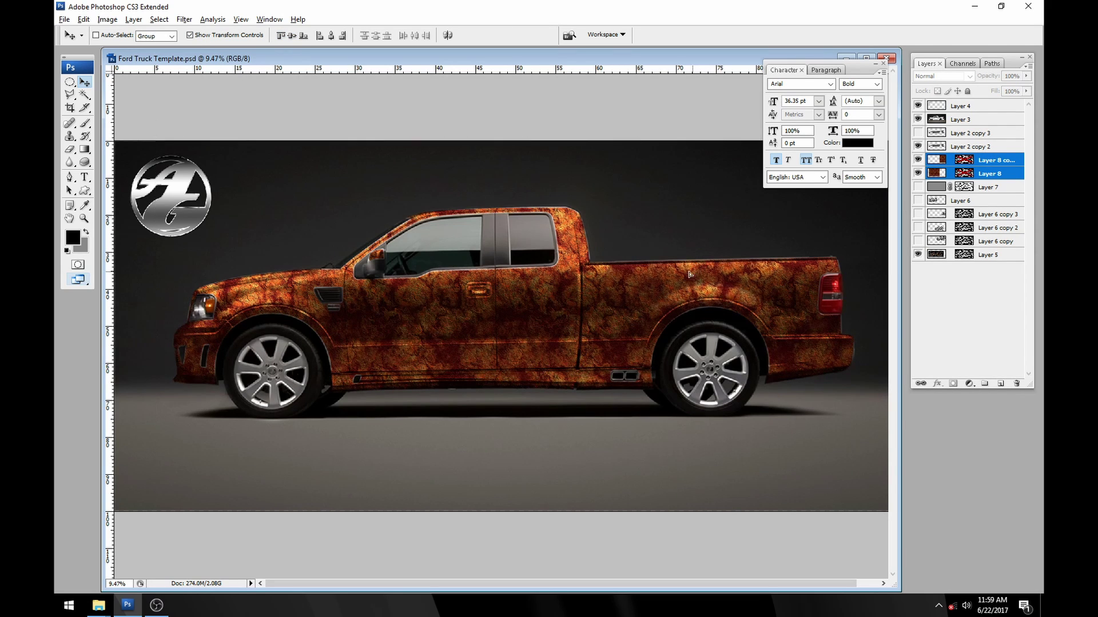
Step: Re-enable the layer masks on Layer 8 and Layer 8 copy
{"action": "left_click", "coordinate": [949, 174]}
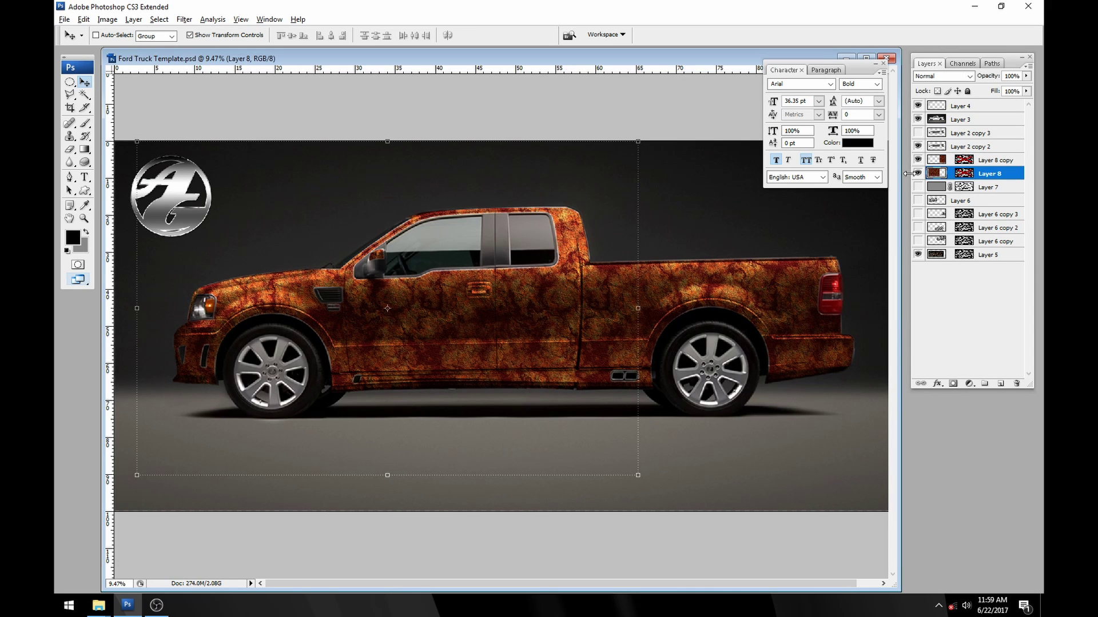
{"action": "right_click", "coordinate": [959, 175]}
{"action": "left_click", "coordinate": [943, 184]}
{"action": "right_click", "coordinate": [962, 162]}
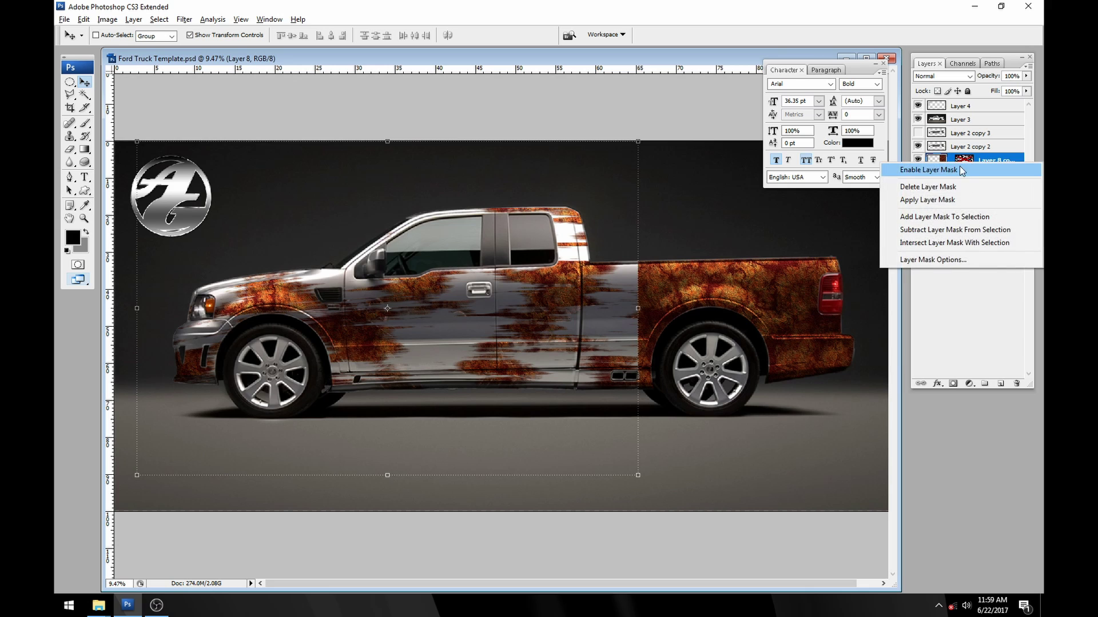
{"action": "left_click", "coordinate": [959, 170]}
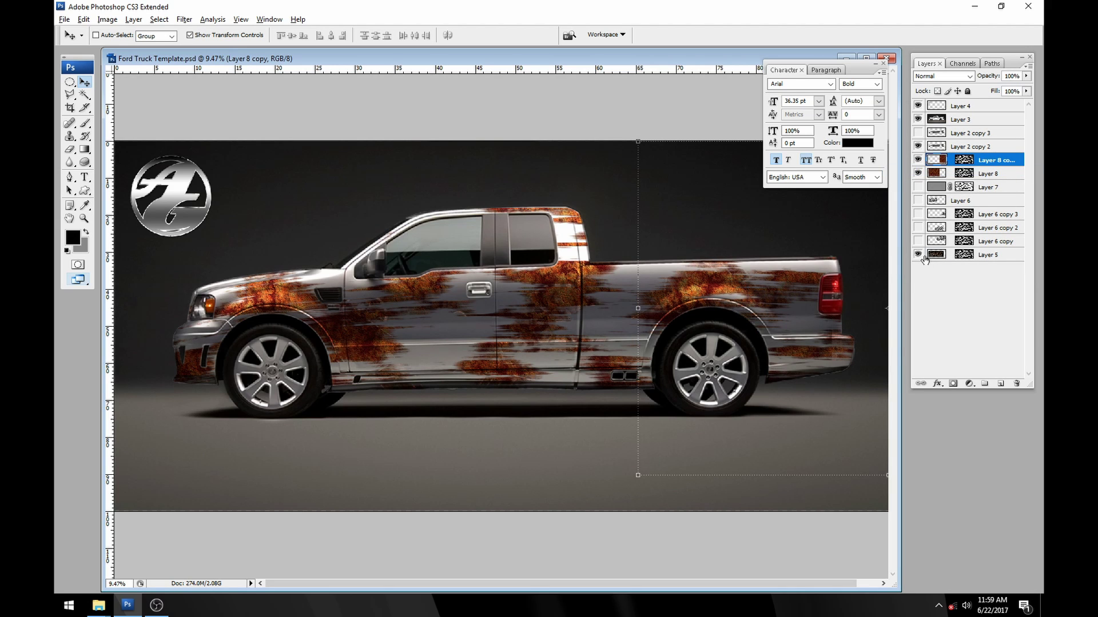
Step: Link both rust layers' masks to their layers, trying a leftward mask shift and undoing it
{"action": "left_click_drag", "start_coordinate": [919, 174], "coordinate": [919, 159]}
{"action": "left_click", "coordinate": [971, 165]}
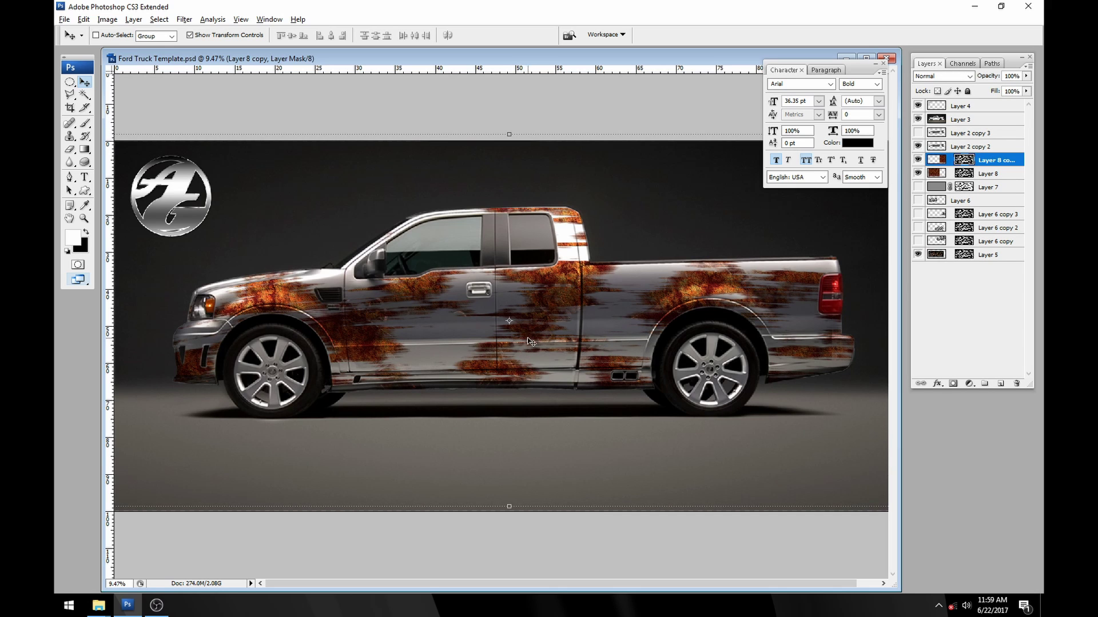
{"action": "left_click", "coordinate": [948, 161]}
{"action": "left_click", "coordinate": [950, 173]}
{"action": "left_click_drag", "start_coordinate": [569, 307], "coordinate": [536, 305]}
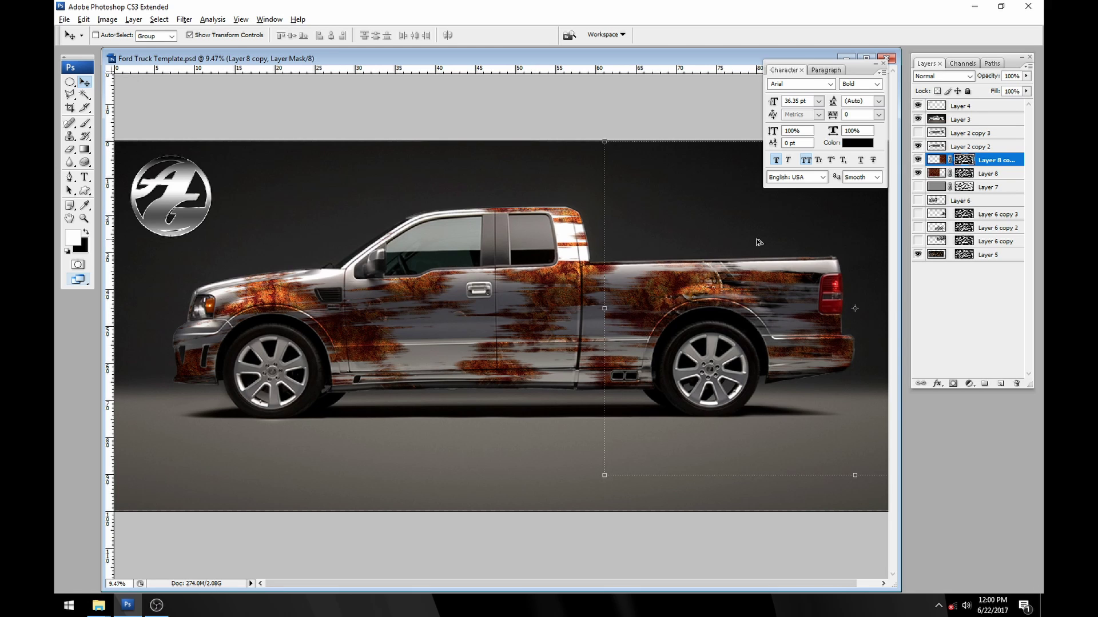
{"action": "key", "text": "ctrl+z"}
Step: Slide both rust layers left across the truck, then reposition Layer 8 copy's rust mask
{"action": "left_click", "coordinate": [1004, 175], "text": "shift"}
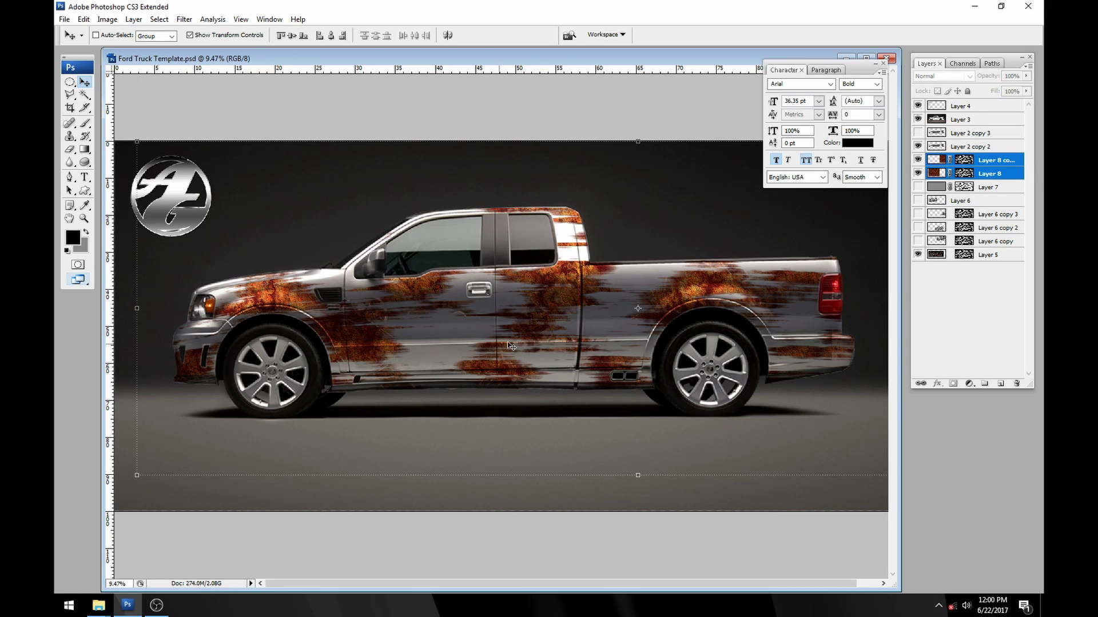
{"action": "left_click_drag", "start_coordinate": [568, 308], "coordinate": [488, 307]}
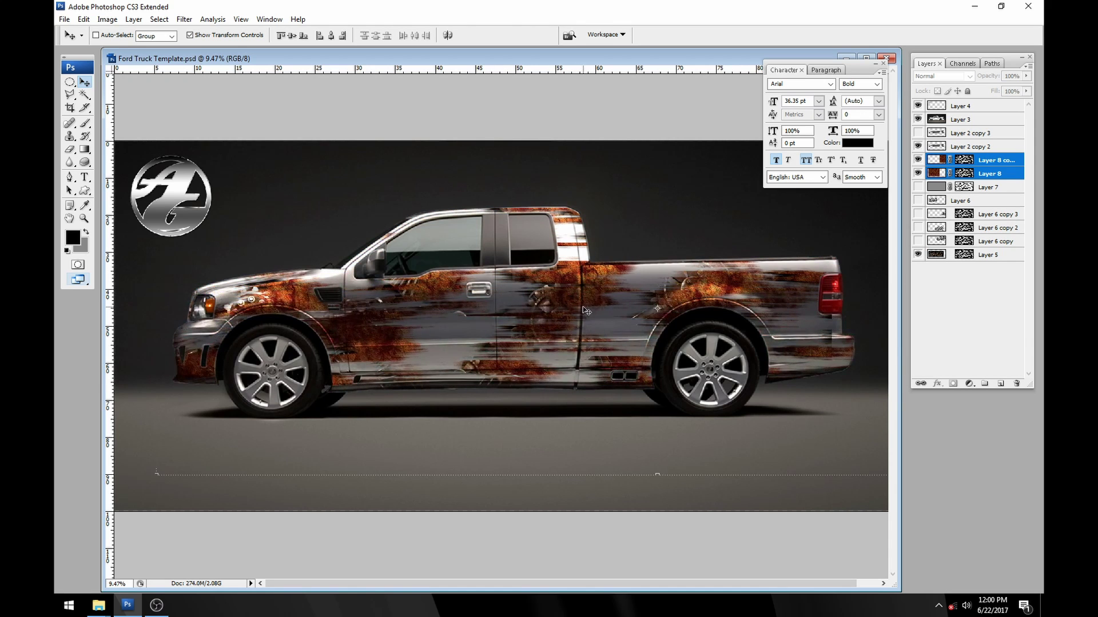
{"action": "left_click", "coordinate": [692, 314], "text": "ctrl"}
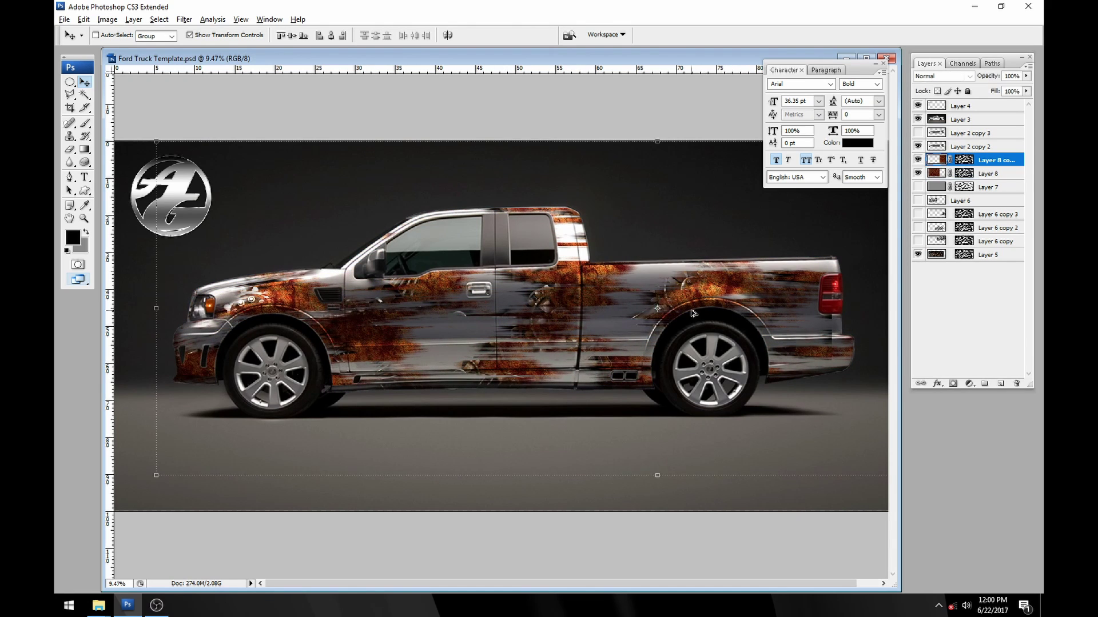
{"action": "left_click", "coordinate": [964, 160]}
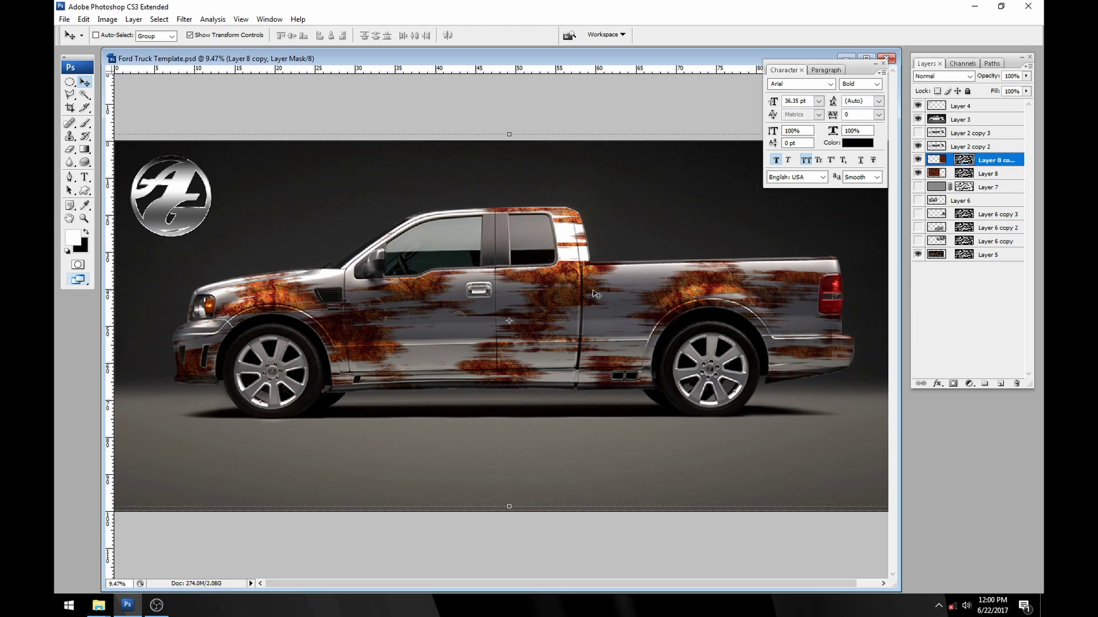
{"action": "left_click_drag", "start_coordinate": [595, 294], "coordinate": [640, 289]}
{"action": "left_click_drag", "start_coordinate": [587, 341], "coordinate": [560, 364]}
Step: Check Layer 8's mask on and off, move Layer 8 above Layer 8 copy, and shift its rust
{"action": "left_click", "coordinate": [944, 173]}
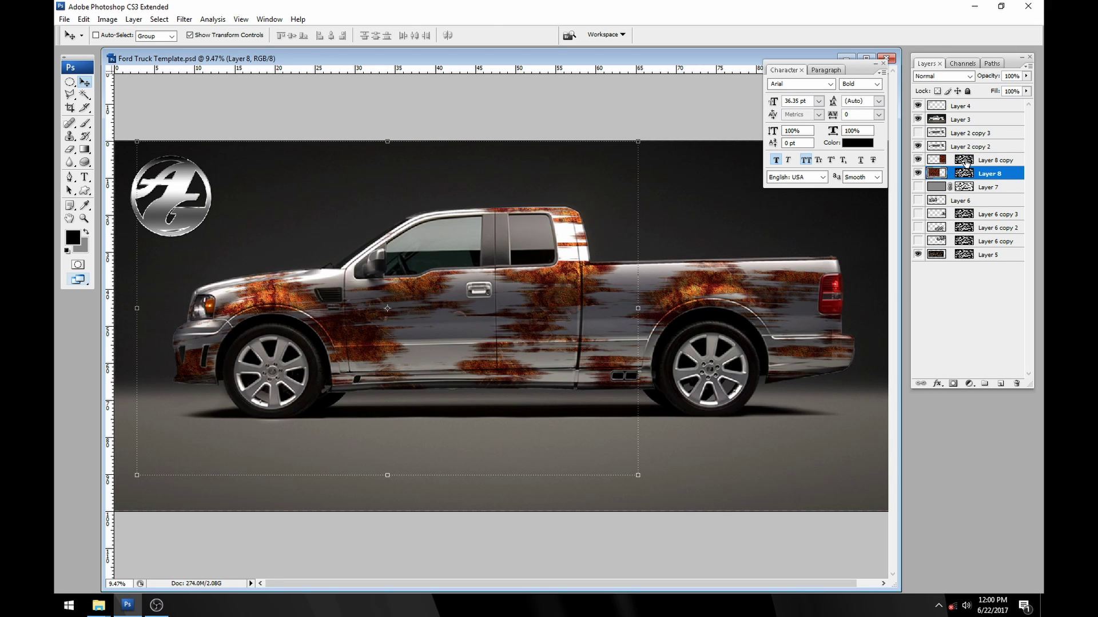
{"action": "left_click", "coordinate": [963, 160]}
{"action": "left_click", "coordinate": [965, 173], "text": "shift"}
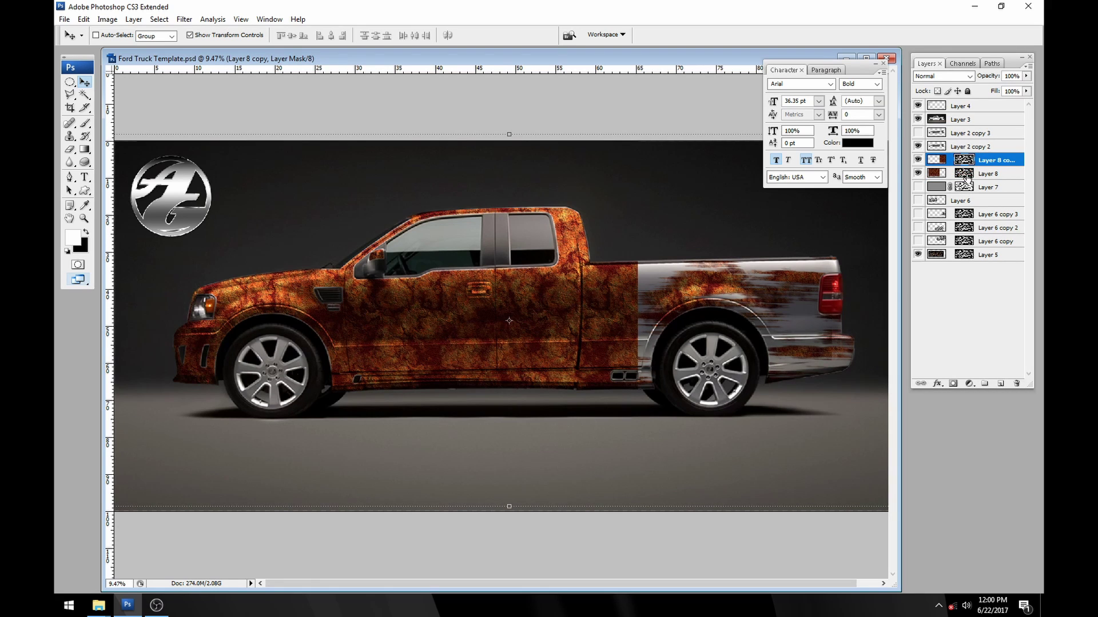
{"action": "left_click", "coordinate": [965, 177], "text": "shift"}
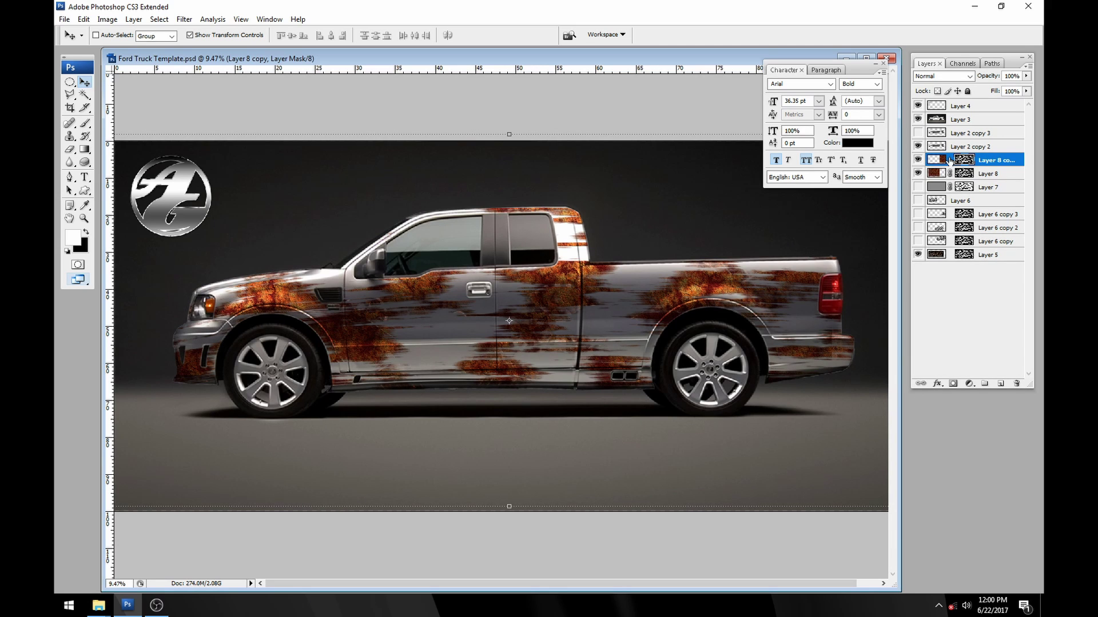
{"action": "left_click_drag", "start_coordinate": [944, 174], "coordinate": [947, 156]}
{"action": "left_click_drag", "start_coordinate": [349, 338], "coordinate": [361, 333]}
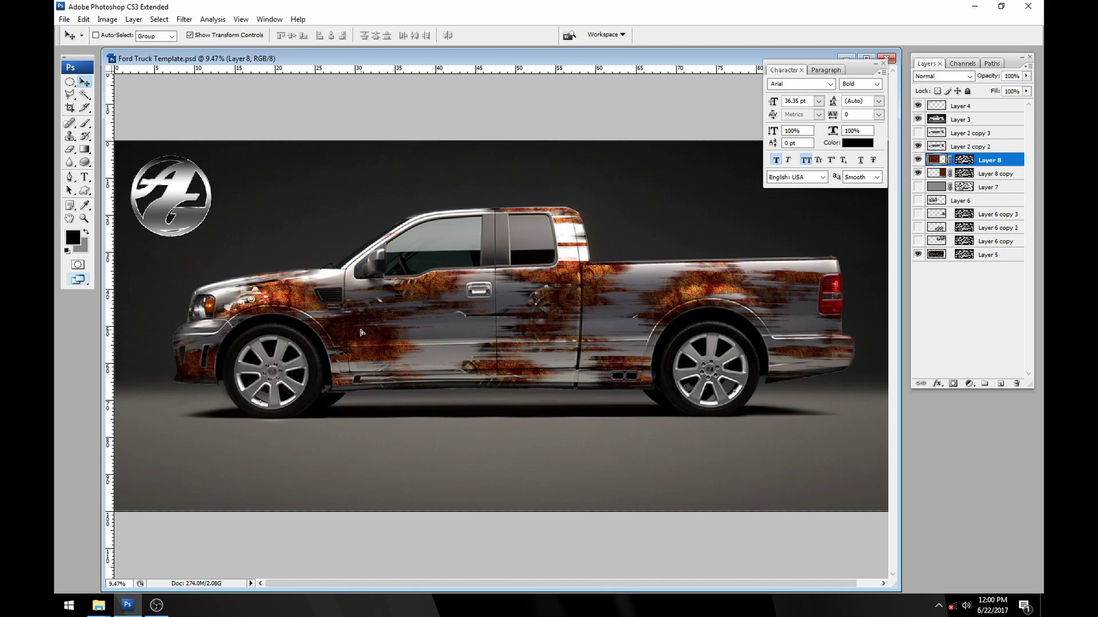
Step: Select Layer 8 and Layer 8 copy together and nudge their rust slightly left along the truck
{"action": "key", "text": "ctrl+z"}
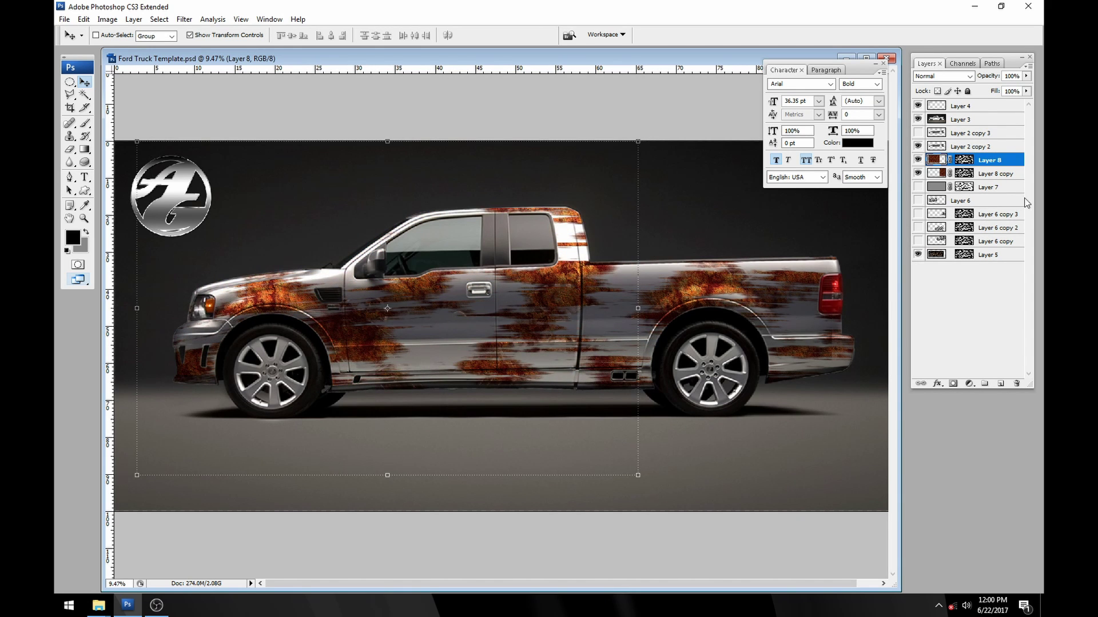
{"action": "left_click", "coordinate": [995, 176], "text": "shift"}
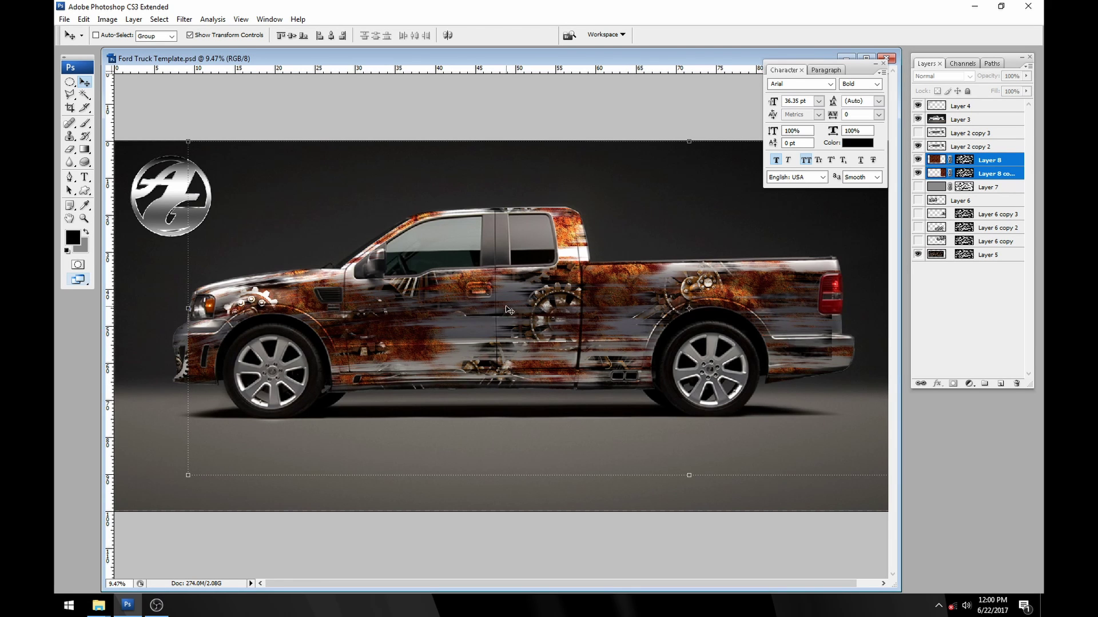
{"action": "key", "text": "ctrl+z"}
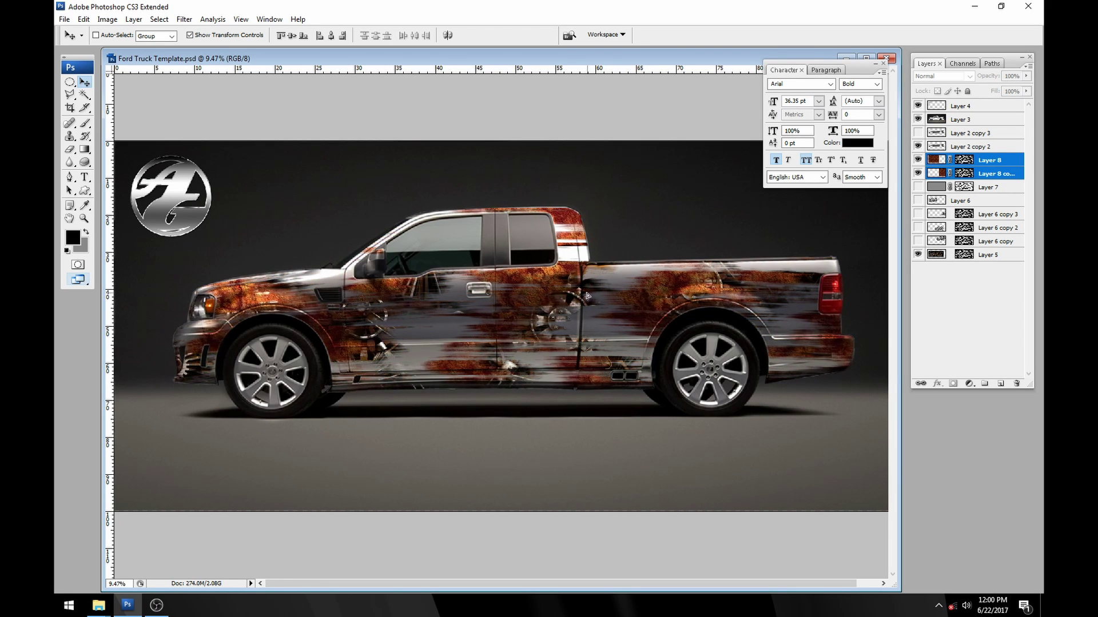
{"action": "left_click_drag", "start_coordinate": [586, 296], "coordinate": [583, 297]}
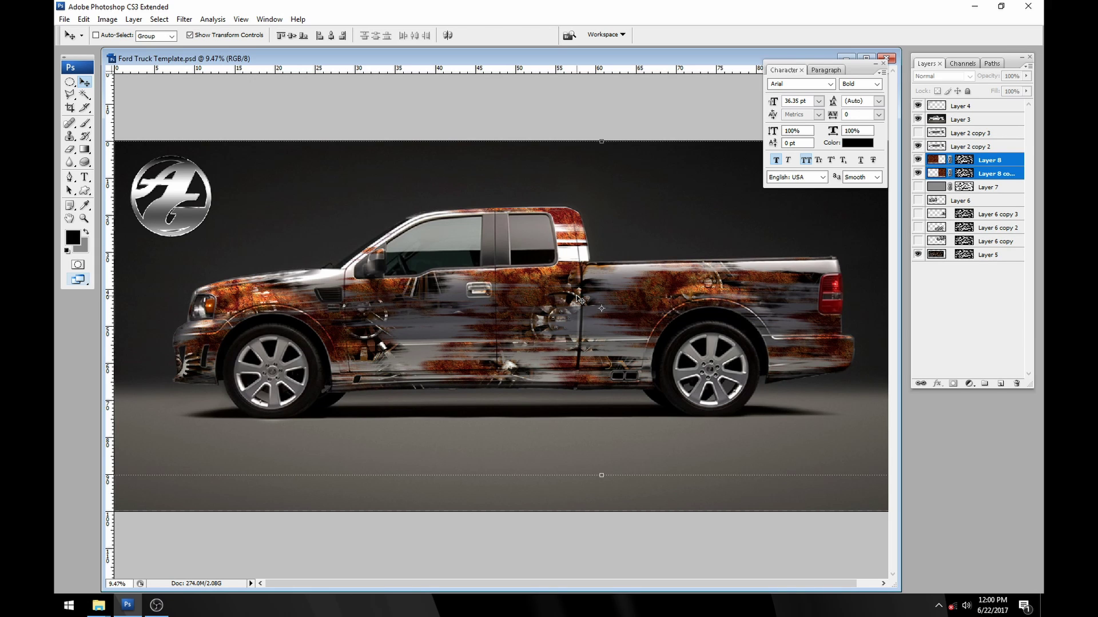